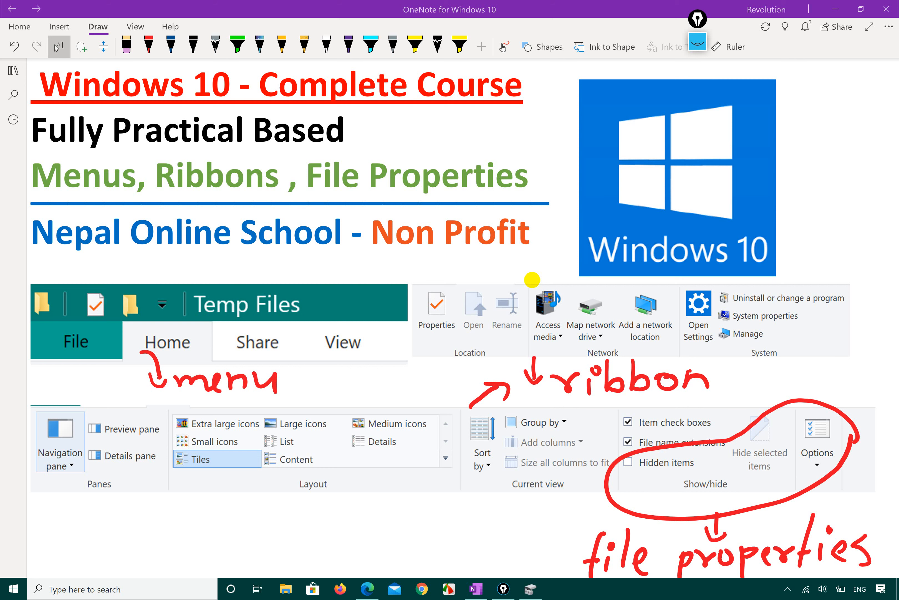
# - Mark the File, Home, Share and View tabs in the Temp Files picture with the red pen
pyautogui.moveTo(92, 337); pyautogui.dragTo(96, 341)
pyautogui.click(161, 333)
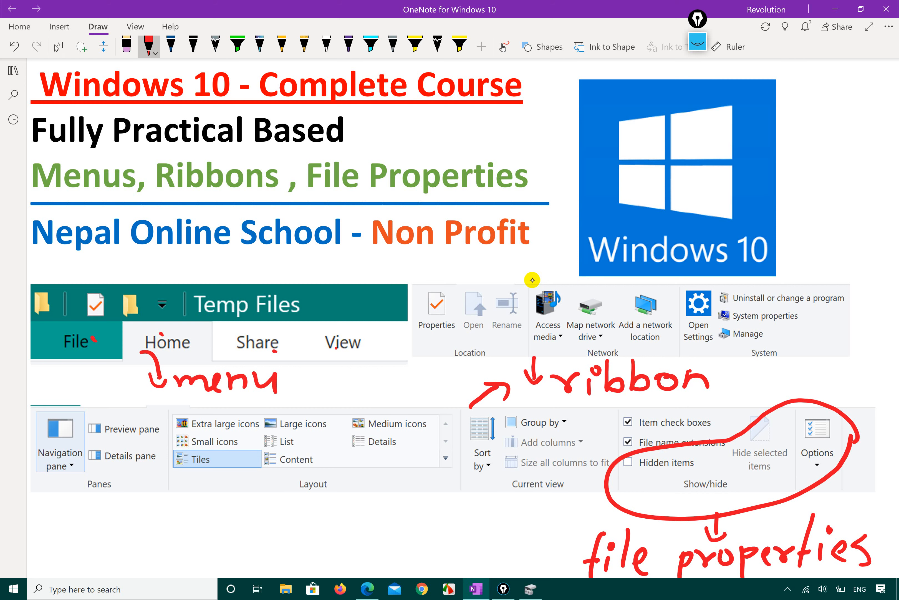
pyautogui.moveTo(416, 345); pyautogui.dragTo(482, 318)
pyautogui.moveTo(350, 448)
pyautogui.mouseDown()
pyautogui.moveTo(371, 464)
pyautogui.moveTo(404, 448)
pyautogui.mouseUp()
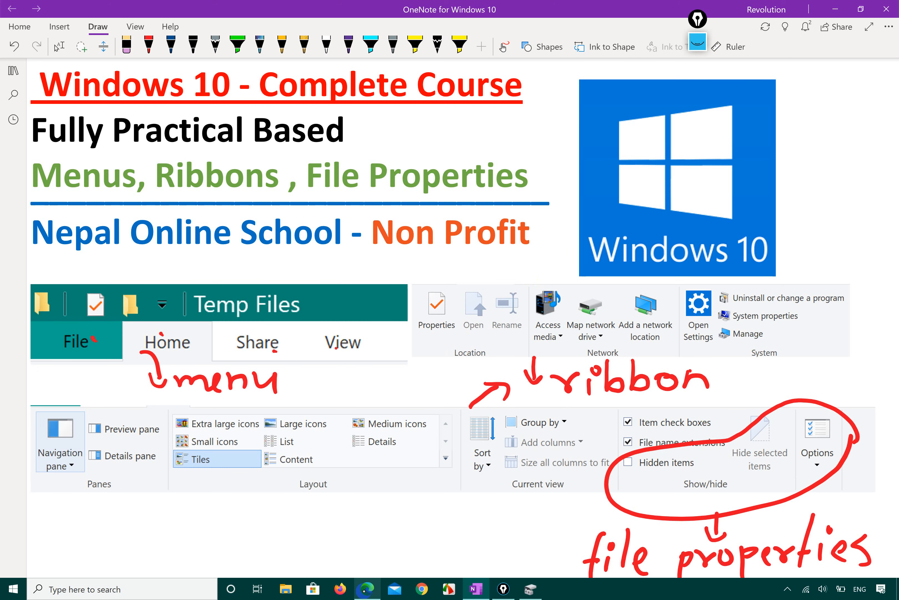
# - Switch to the Windows 10 syllabus PDF in Edge and tick topics 3.2.3 and 3.2.4 in blue ink
pyautogui.click(360, 580)
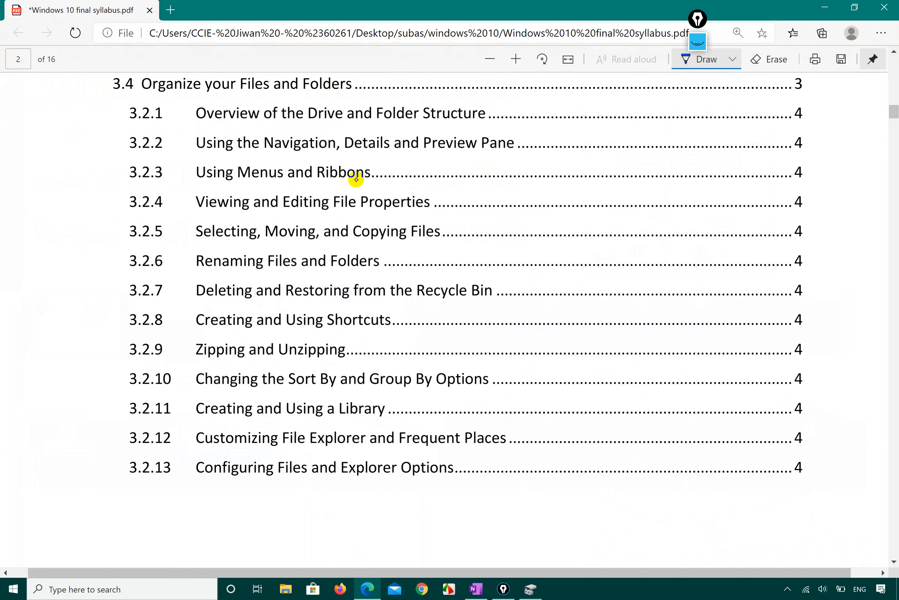
pyautogui.moveTo(353, 180)
pyautogui.mouseDown()
pyautogui.moveTo(374, 180)
pyautogui.moveTo(409, 159)
pyautogui.mouseUp()
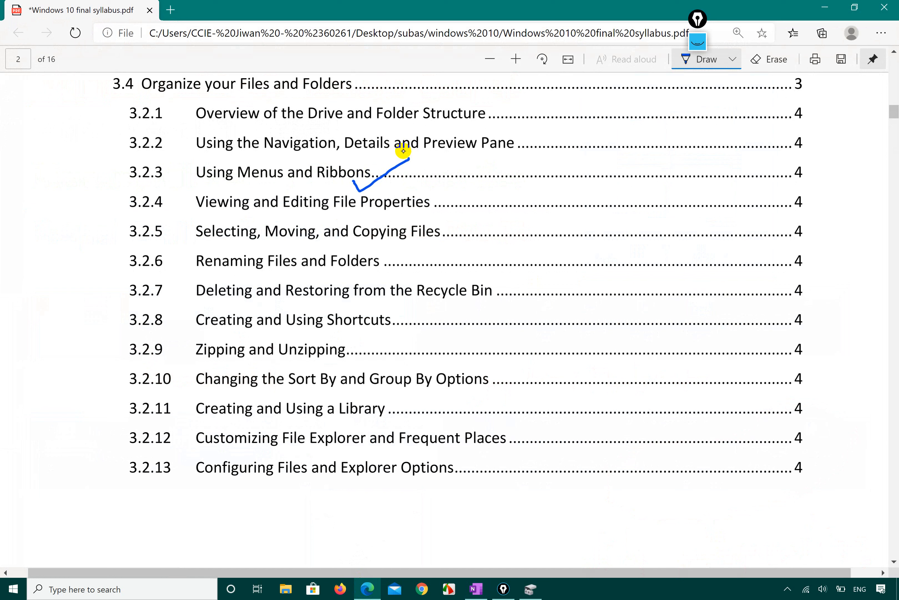
pyautogui.moveTo(361, 212)
pyautogui.mouseDown()
pyautogui.moveTo(366, 222)
pyautogui.moveTo(429, 195)
pyautogui.mouseUp()
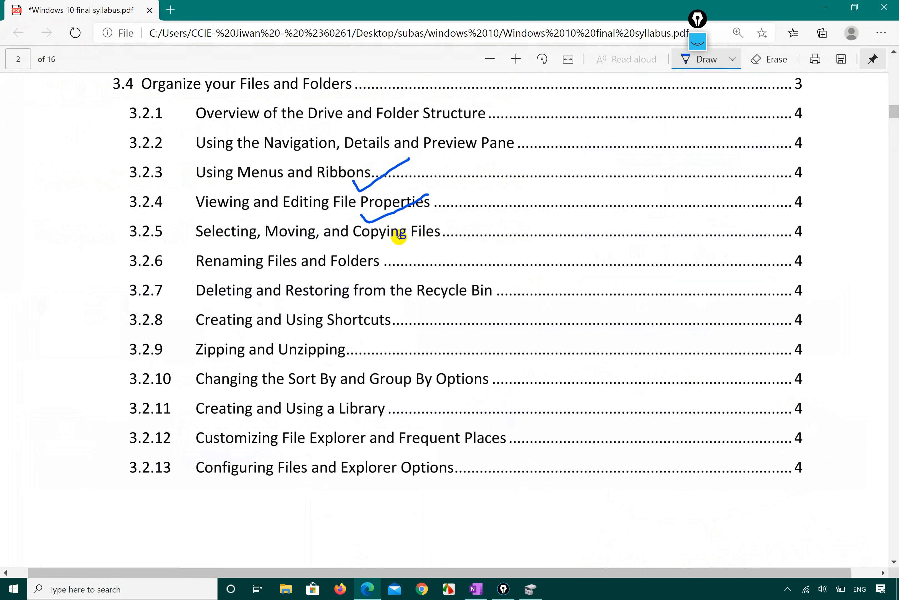
# - Undo the stray ink around topics 3.2.5 and 3.2.6, and circle topics 3.2.3 and 3.2.4 together
pyautogui.moveTo(312, 245)
pyautogui.mouseDown()
pyautogui.moveTo(431, 242)
pyautogui.moveTo(403, 266)
pyautogui.moveTo(365, 272)
pyautogui.mouseUp()
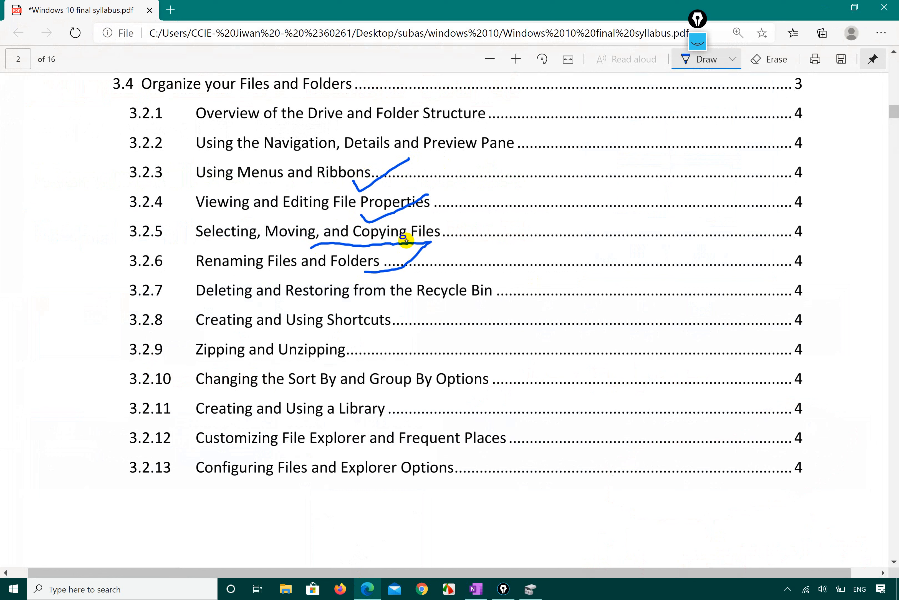
pyautogui.hotkey('ctrl', 'z')
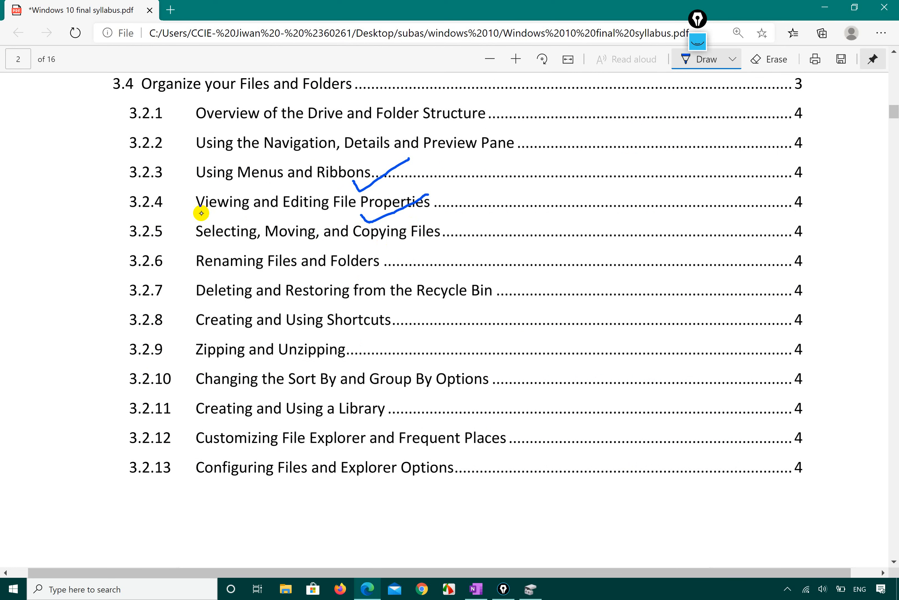
pyautogui.moveTo(186, 215)
pyautogui.mouseDown()
pyautogui.moveTo(428, 213)
pyautogui.moveTo(321, 155)
pyautogui.moveTo(170, 180)
pyautogui.moveTo(199, 213)
pyautogui.mouseUp()
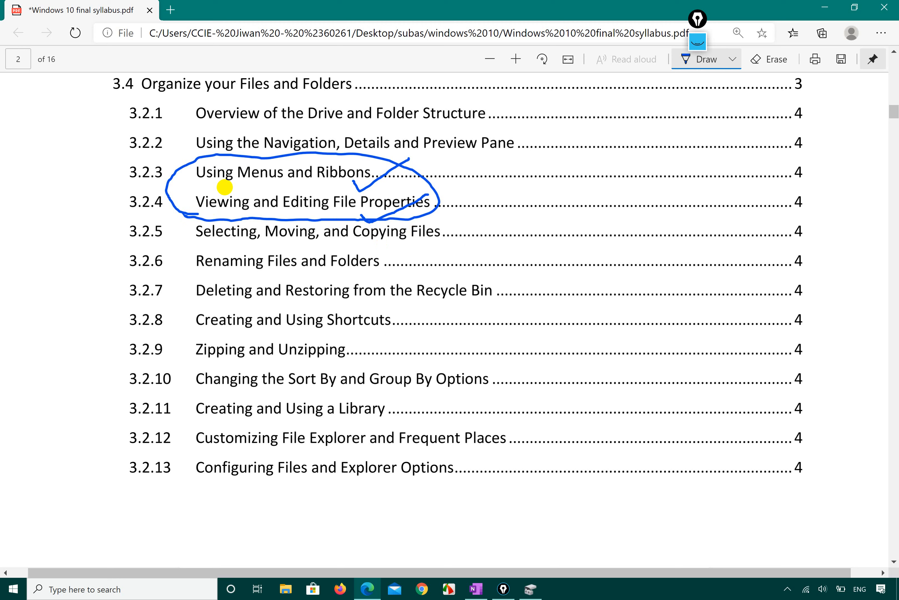
# - Show the desktop and search Windows for "file" to view the File Explorer result
pyautogui.press('super+d')
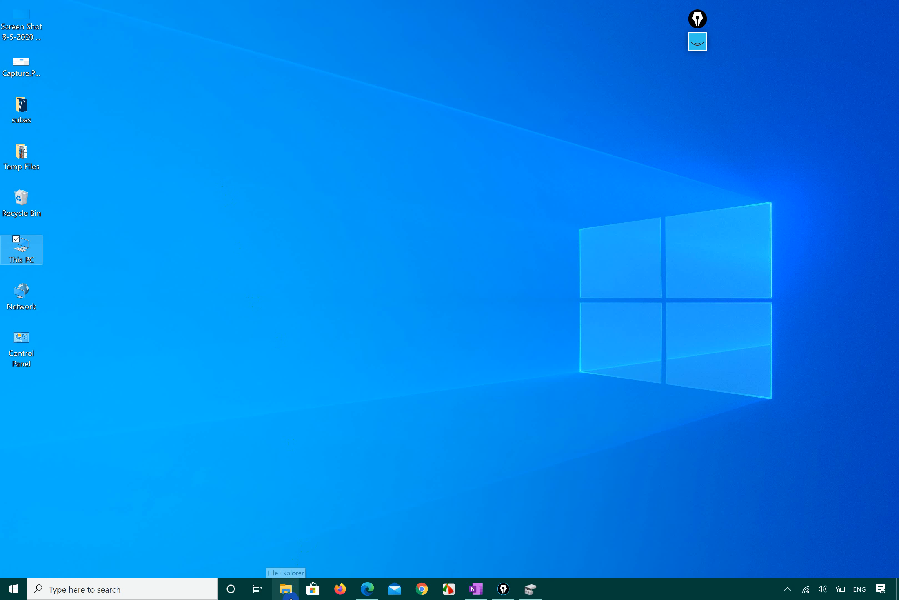
pyautogui.click(132, 591)
pyautogui.write('file')
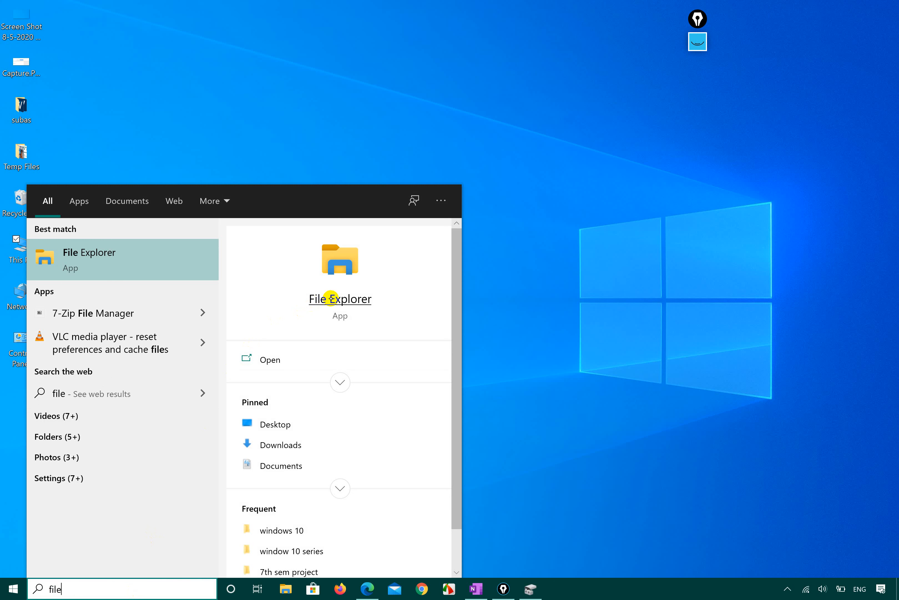
pyautogui.click(273, 141)
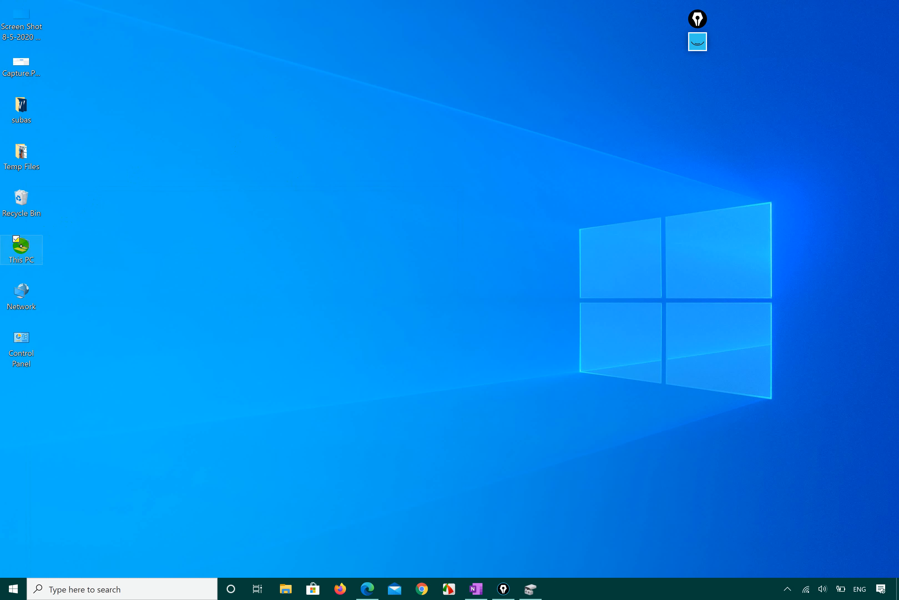
# - Open This PC from the desktop and draw over its menu tabs with the on-screen annotation pen
pyautogui.doubleClick(21, 247)
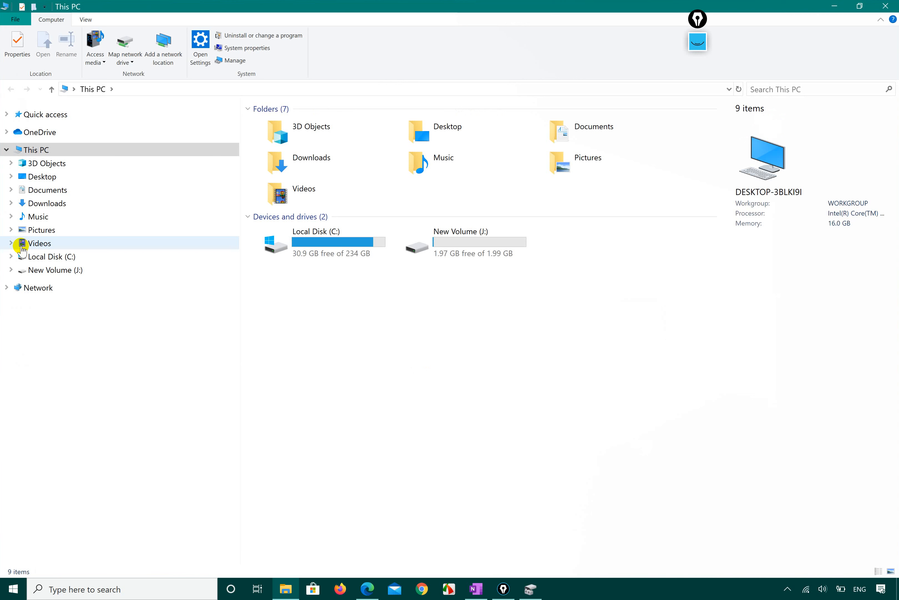
pyautogui.click(698, 41)
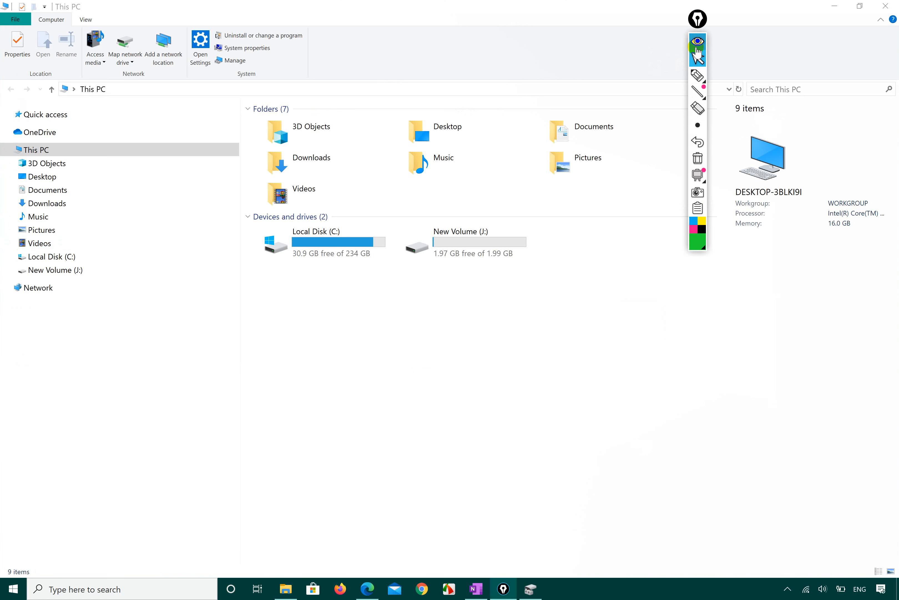
pyautogui.click(699, 76)
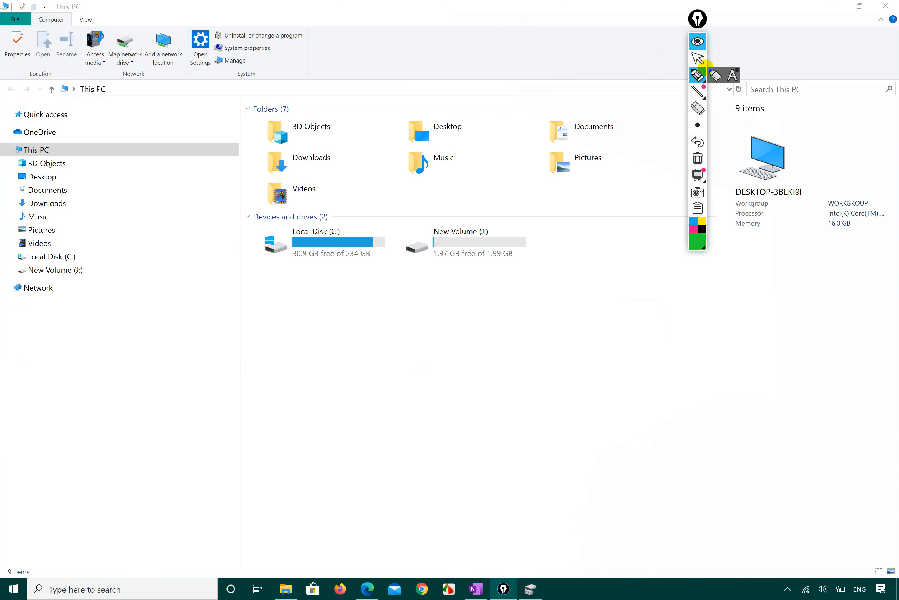
pyautogui.moveTo(13, 27)
pyautogui.mouseDown()
pyautogui.moveTo(99, 25)
pyautogui.moveTo(88, 2)
pyautogui.moveTo(28, 36)
pyautogui.mouseUp()
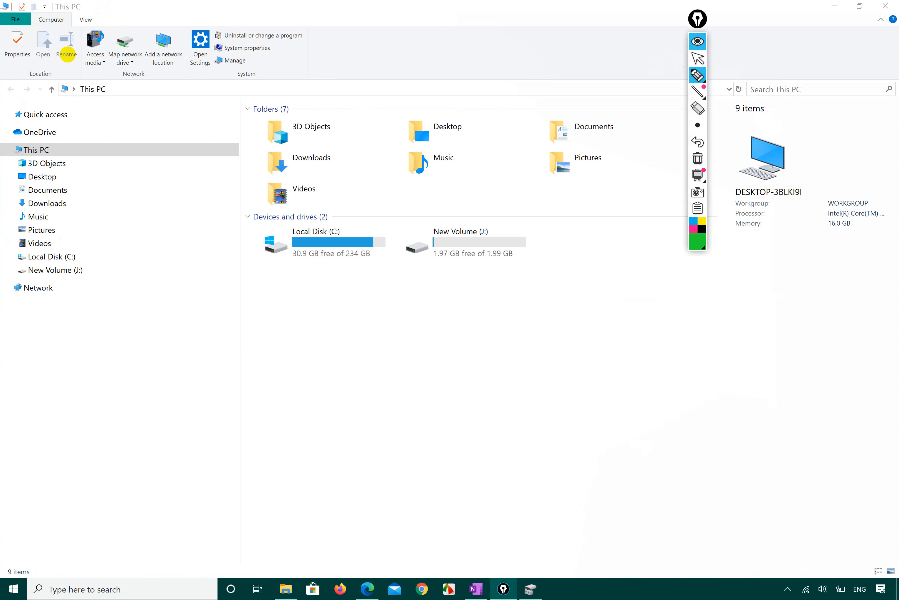
# - Return to the normal pointer, open New Volume (J:) and select New folder
pyautogui.click(698, 59)
pyautogui.click(470, 235)
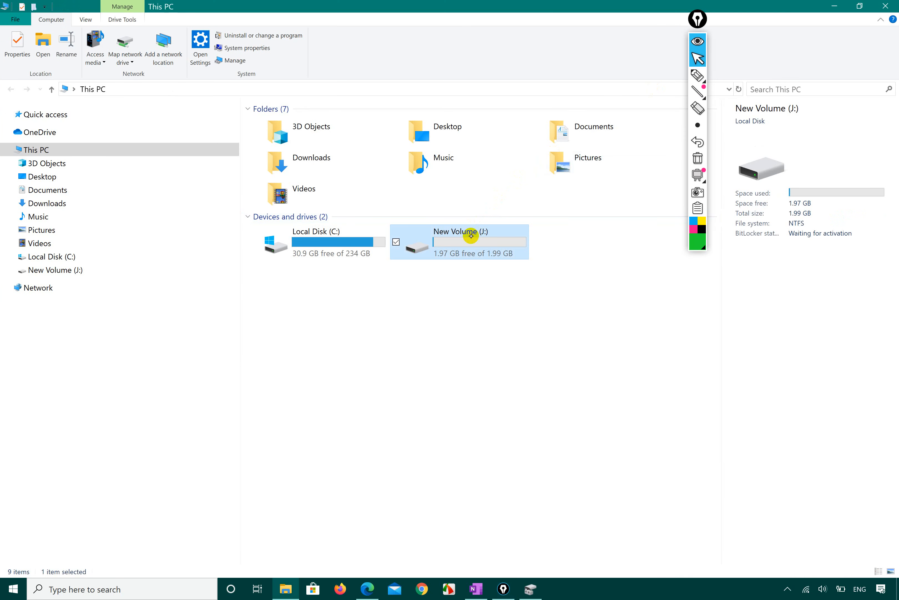
pyautogui.doubleClick(471, 235)
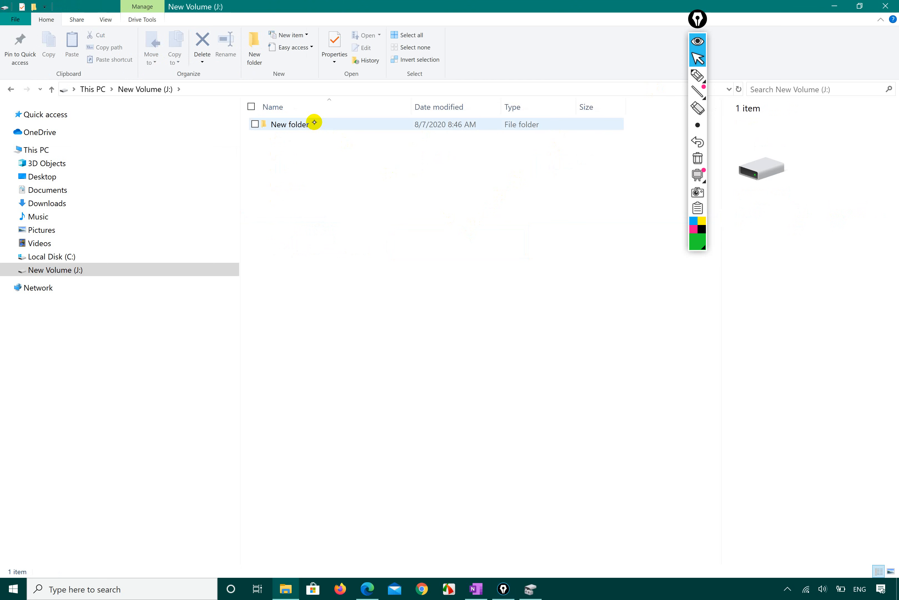
pyautogui.moveTo(314, 122)
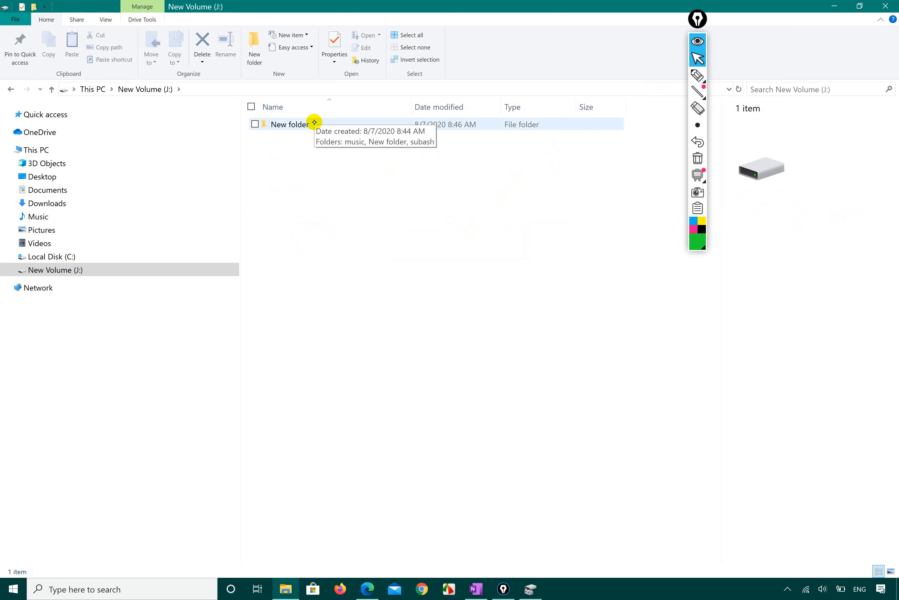
pyautogui.click(314, 122)
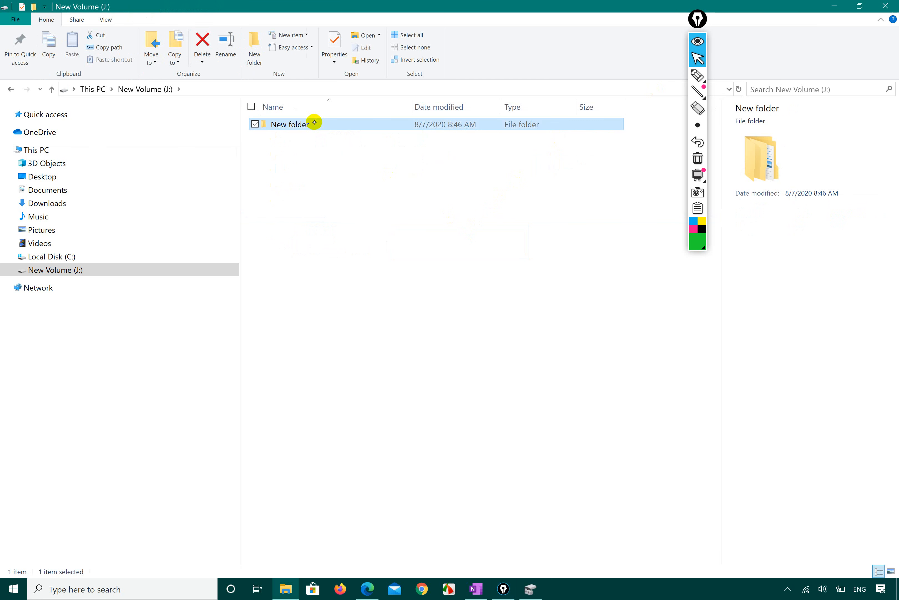
# - Circle the File, Home, Share and View tabs with the green annotation pen and clear the drawing
pyautogui.click(693, 79)
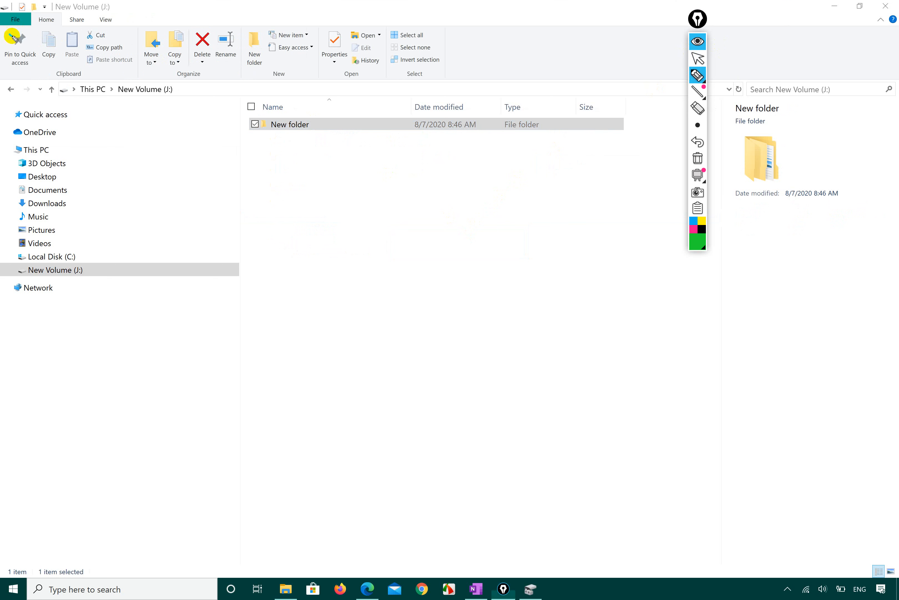
pyautogui.moveTo(9, 35)
pyautogui.mouseDown()
pyautogui.moveTo(45, 26)
pyautogui.moveTo(96, 36)
pyautogui.moveTo(116, 9)
pyautogui.moveTo(43, 5)
pyautogui.moveTo(4, 14)
pyautogui.moveTo(3, 34)
pyautogui.moveTo(20, 35)
pyautogui.mouseUp()
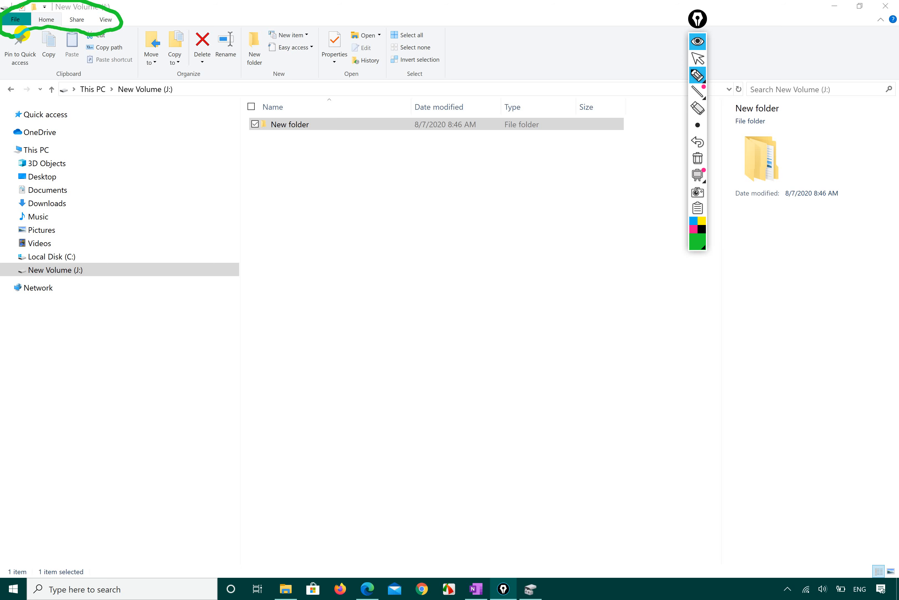
pyautogui.hotkey('ctrl', 'shift', '7')
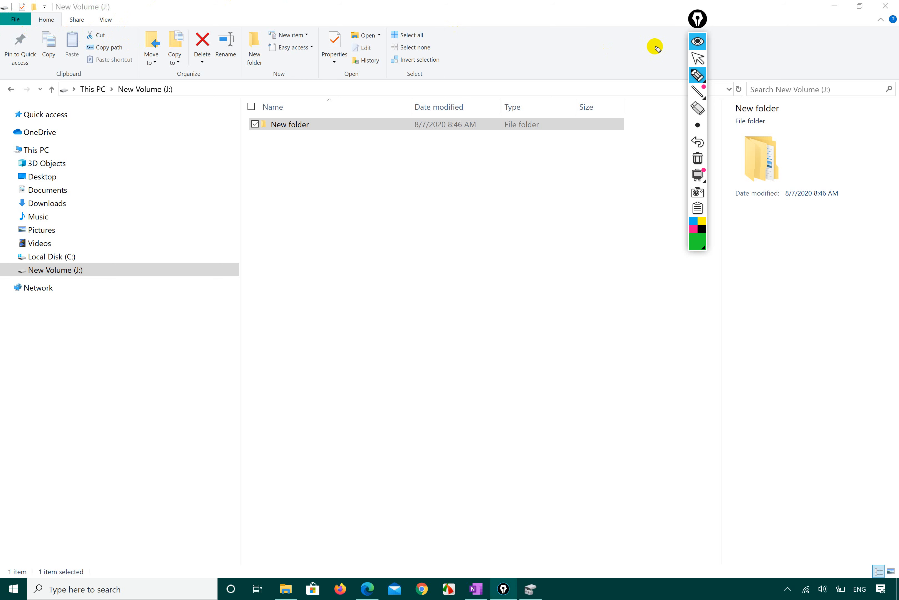
# - Toggle the selection of New folder to compare the available tabs, leaving nothing selected
pyautogui.click(700, 60)
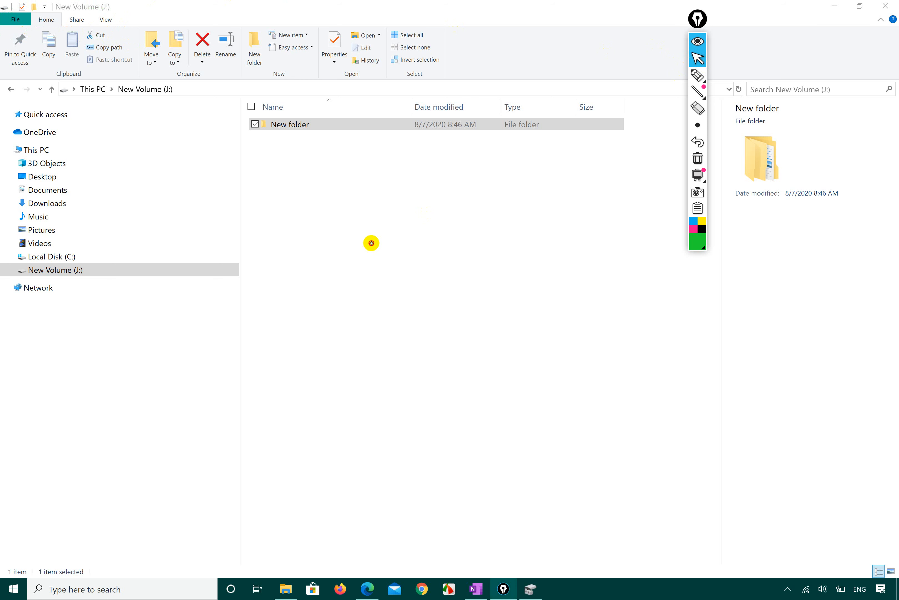
pyautogui.click(372, 243)
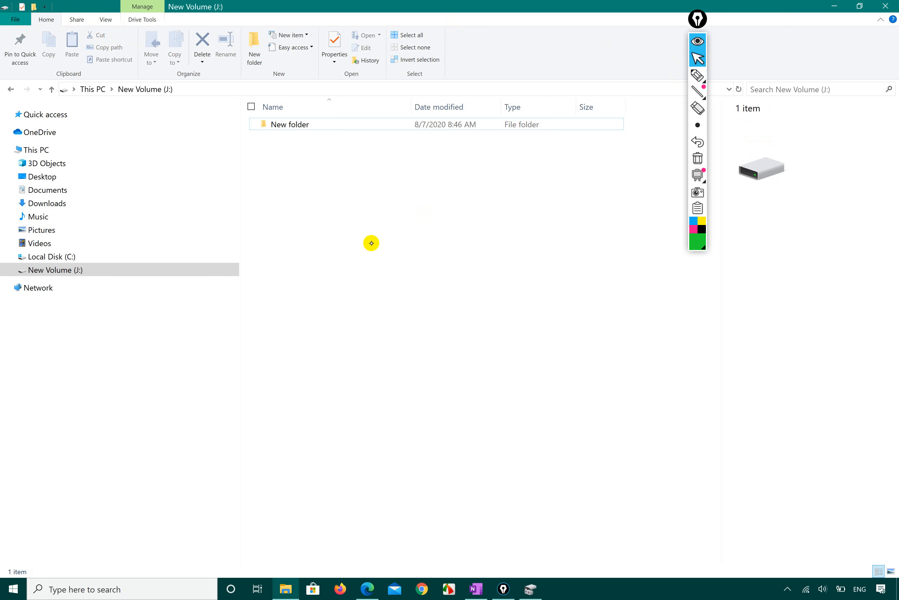
pyautogui.click(324, 120)
pyautogui.click(329, 200)
# - Underline the File tab with the green annotation pen
pyautogui.click(698, 75)
pyautogui.moveTo(8, 34)
pyautogui.mouseDown()
pyautogui.moveTo(56, 26)
pyautogui.moveTo(172, 33)
pyautogui.moveTo(149, 11)
pyautogui.moveTo(132, 38)
pyautogui.moveTo(164, 19)
pyautogui.moveTo(34, 8)
pyautogui.moveTo(32, 36)
pyautogui.mouseUp()
pyautogui.hotkey('ctrl', 'z')
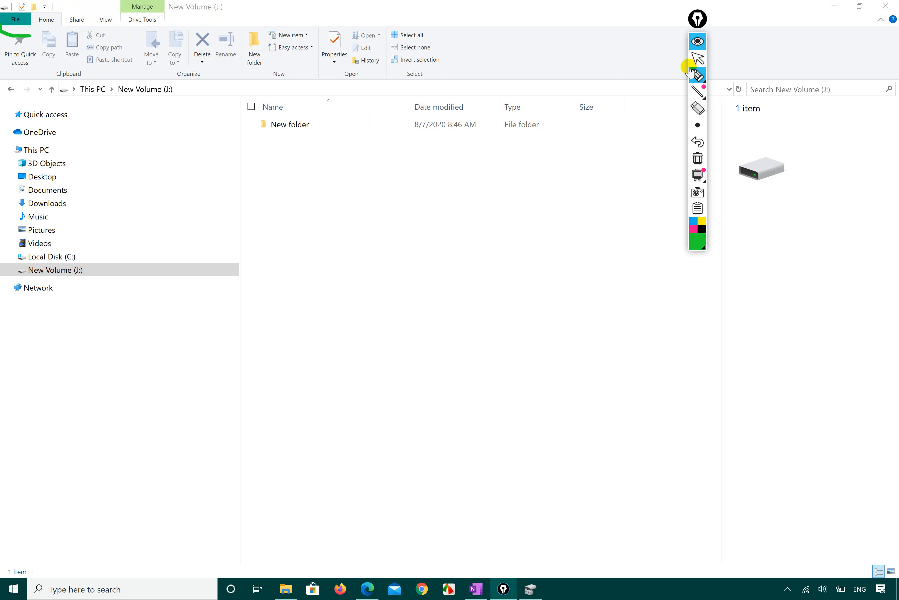
# - Return to This PC and clear the drive selection to view the window with nothing selected
pyautogui.click(697, 60)
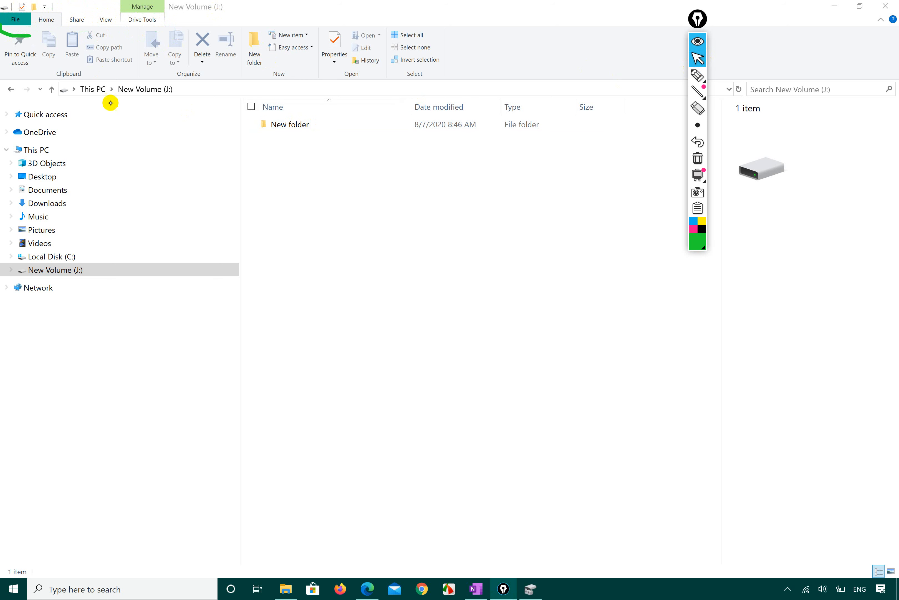
pyautogui.click(85, 92)
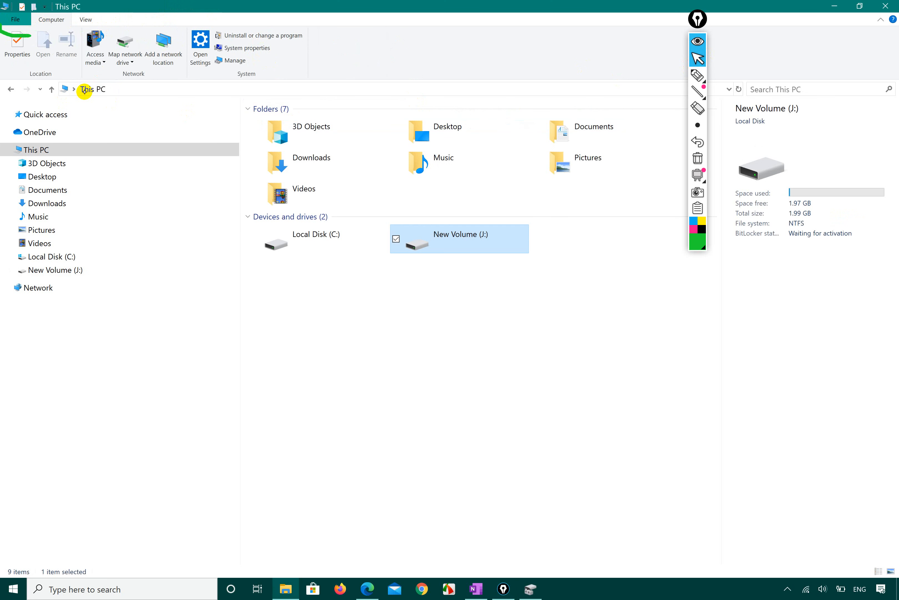
pyautogui.click(302, 392)
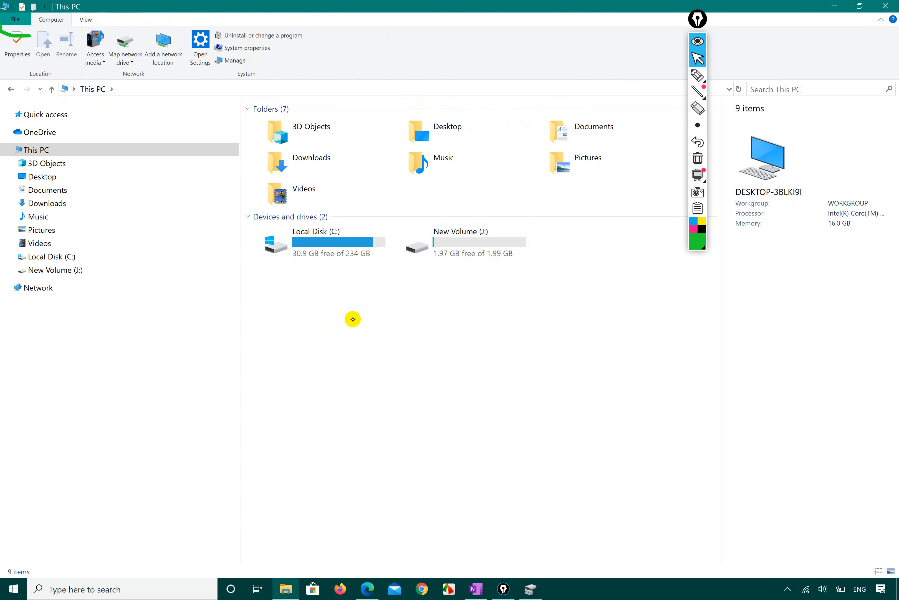
pyautogui.rightClick(352, 319)
pyautogui.click(277, 372)
# - Open New Volume (J:) and add a green pen stroke beside the File tab
pyautogui.click(464, 233)
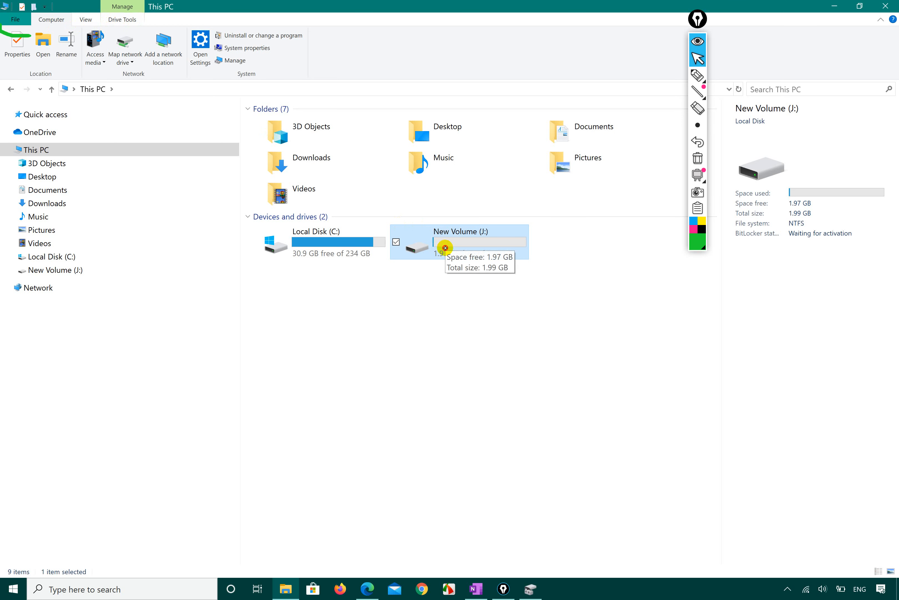
pyautogui.doubleClick(443, 245)
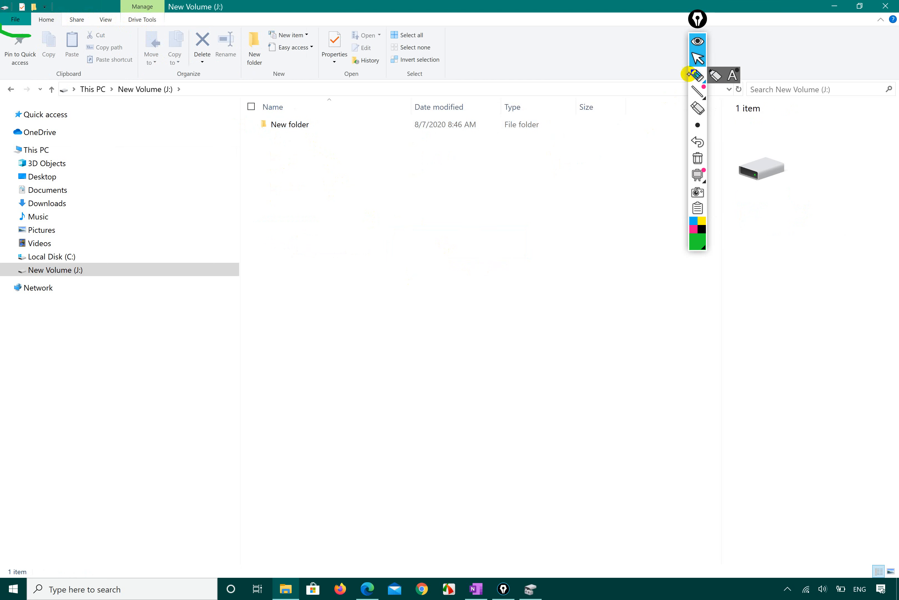
pyautogui.click(697, 75)
pyautogui.moveTo(4, 24)
pyautogui.mouseDown()
pyautogui.moveTo(126, 34)
pyautogui.moveTo(110, 3)
pyautogui.moveTo(2, 8)
pyautogui.moveTo(15, 37)
pyautogui.mouseUp()
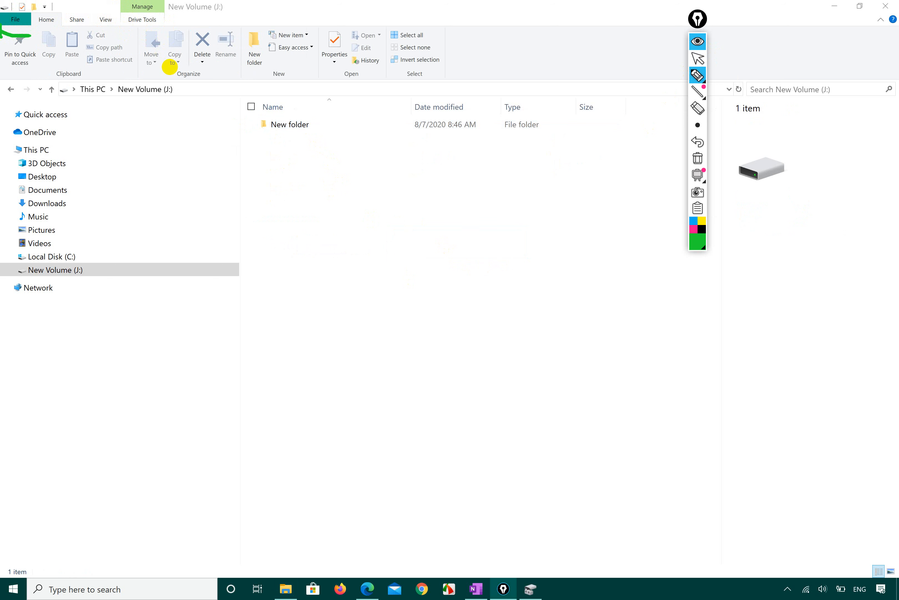
pyautogui.click(696, 75)
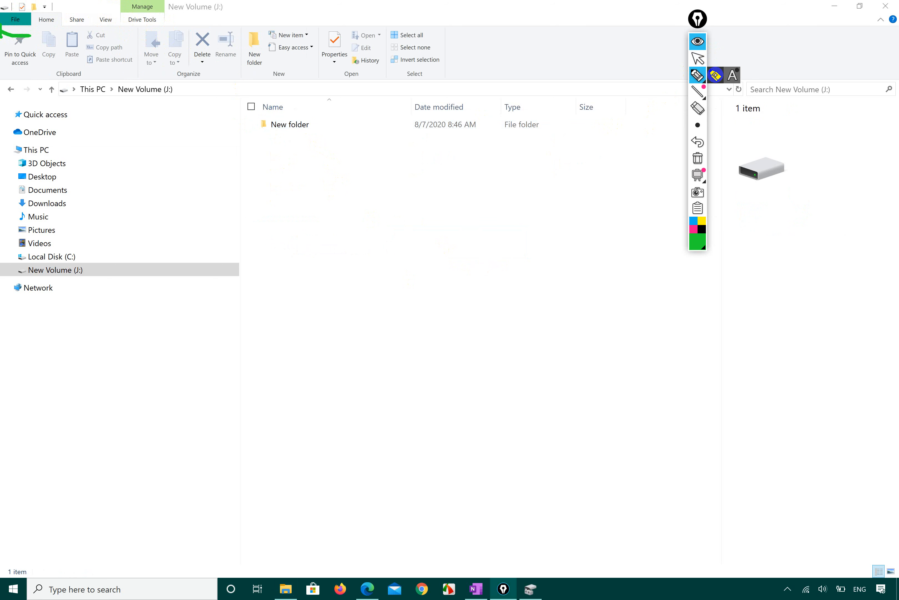
# - Switch back to the normal pointer, go to This PC and deselect New Volume (J:)
pyautogui.click(698, 58)
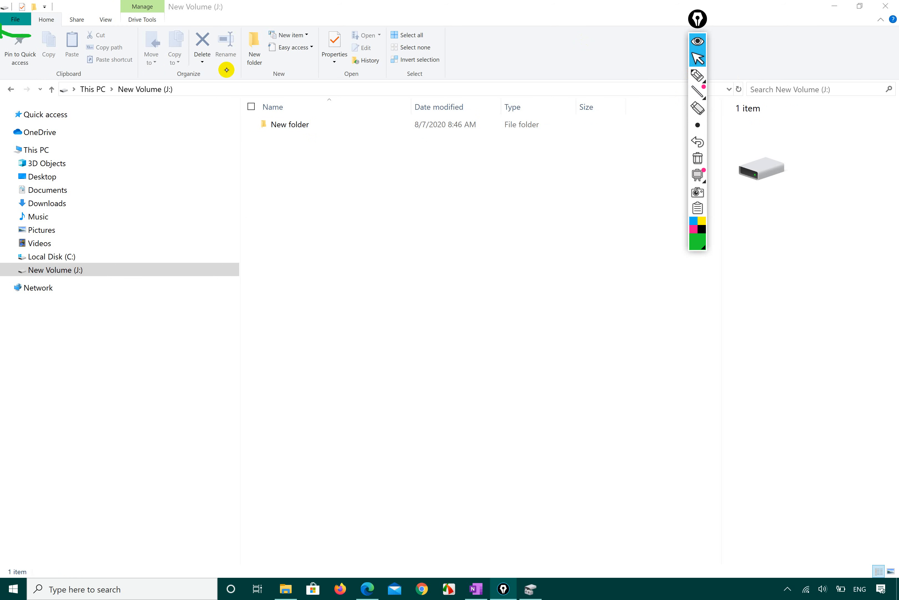
pyautogui.click(92, 89)
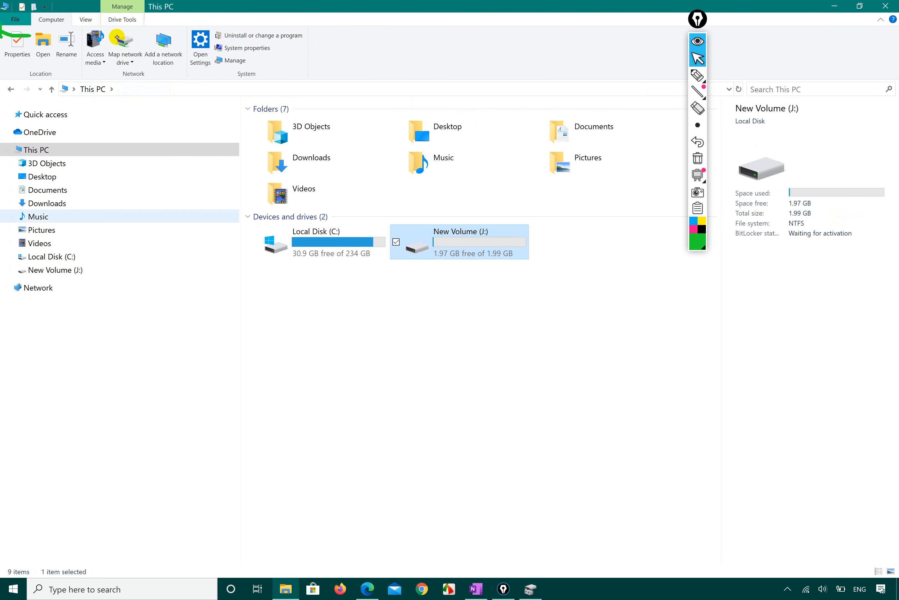
pyautogui.click(363, 416)
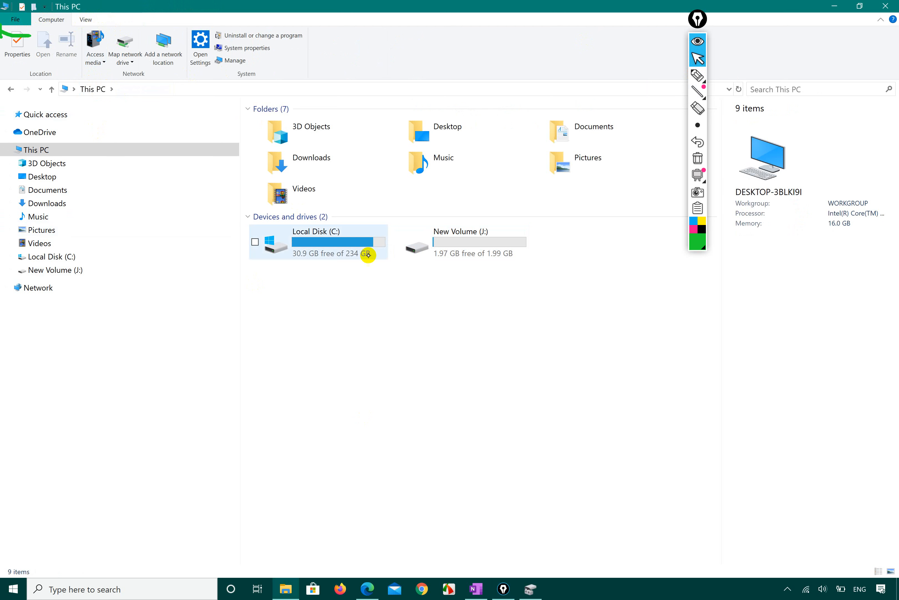
# - Open New Volume (J:) and look through the Home, Share, View and Drive Tools commands, finishing on Home
pyautogui.doubleClick(449, 248)
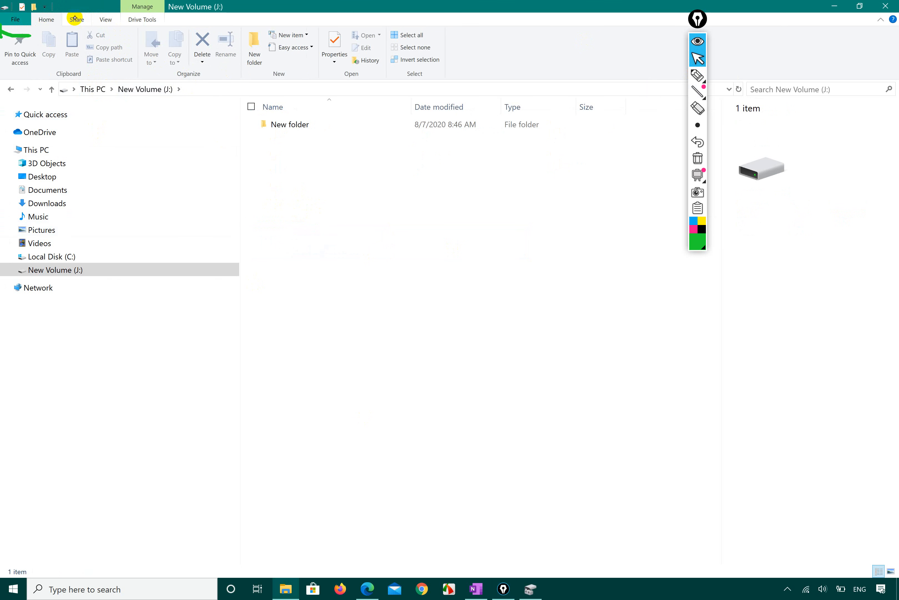
pyautogui.scroll(-3, 78, 19)
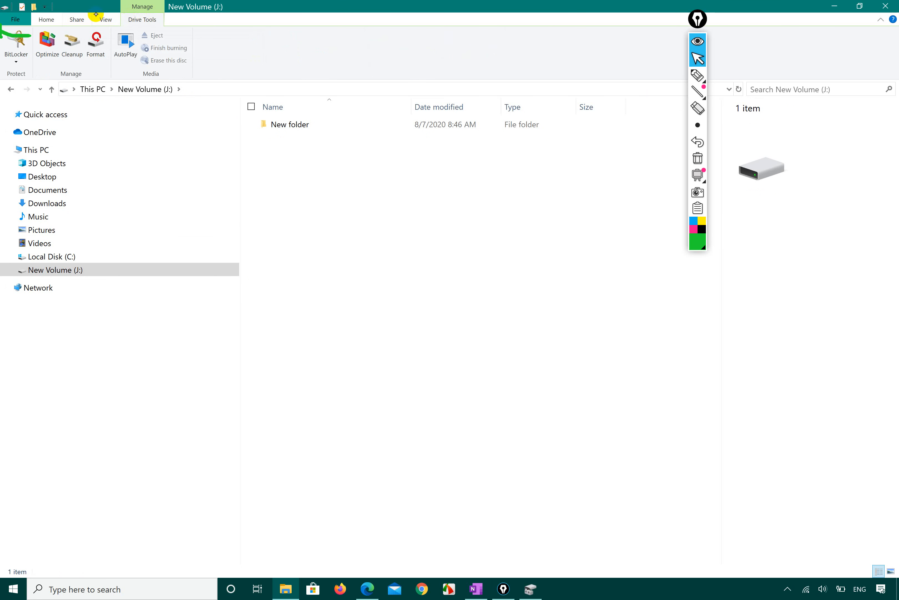
pyautogui.click(40, 20)
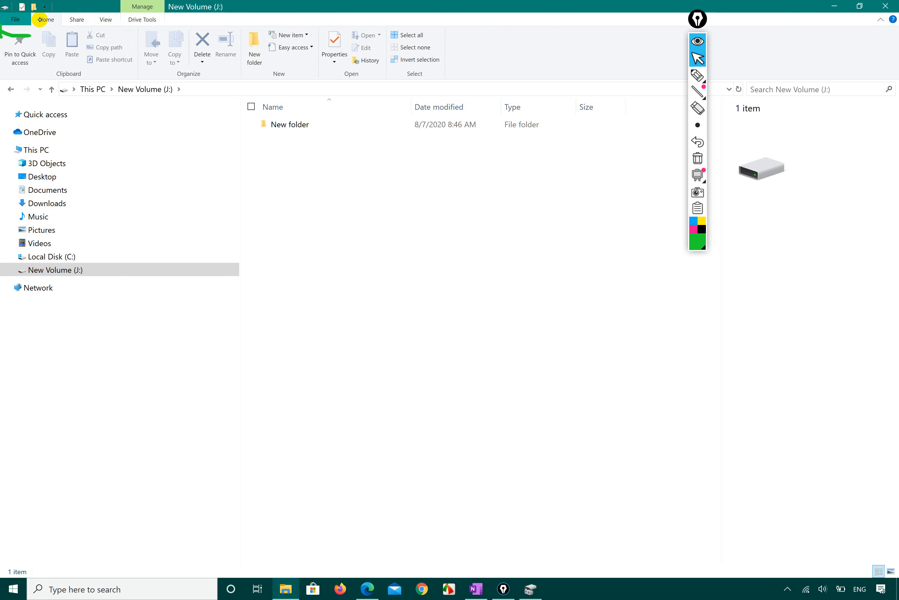
pyautogui.click(77, 19)
pyautogui.click(106, 19)
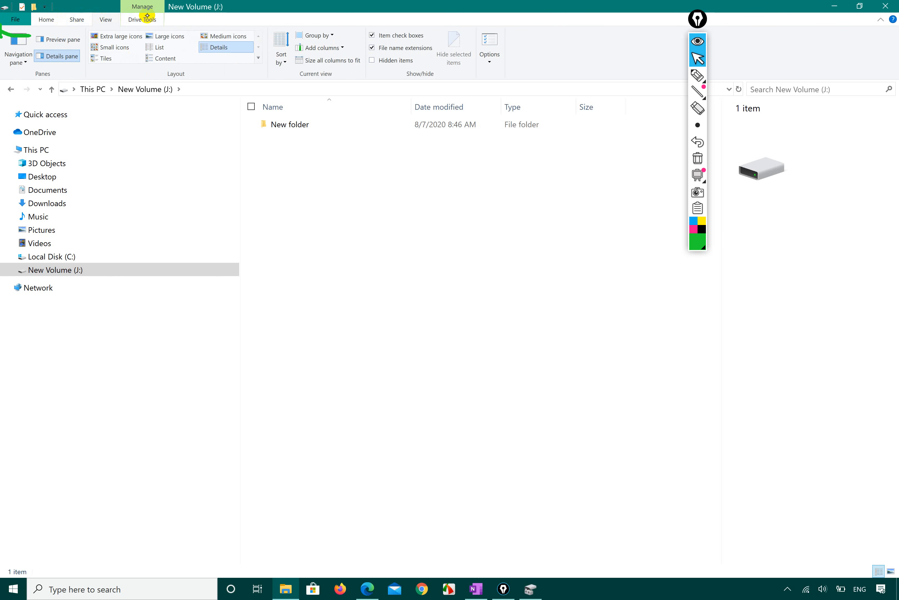
pyautogui.click(143, 19)
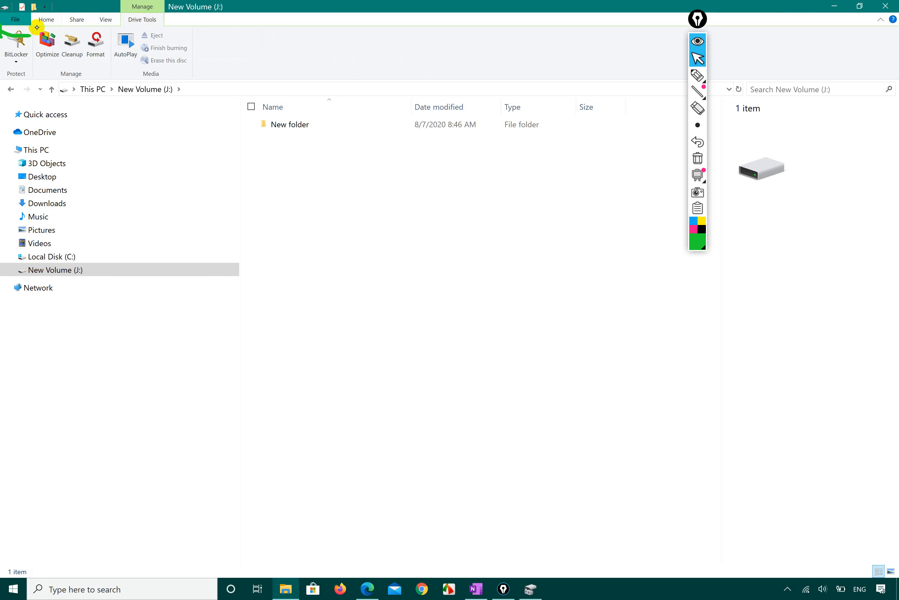
pyautogui.click(43, 20)
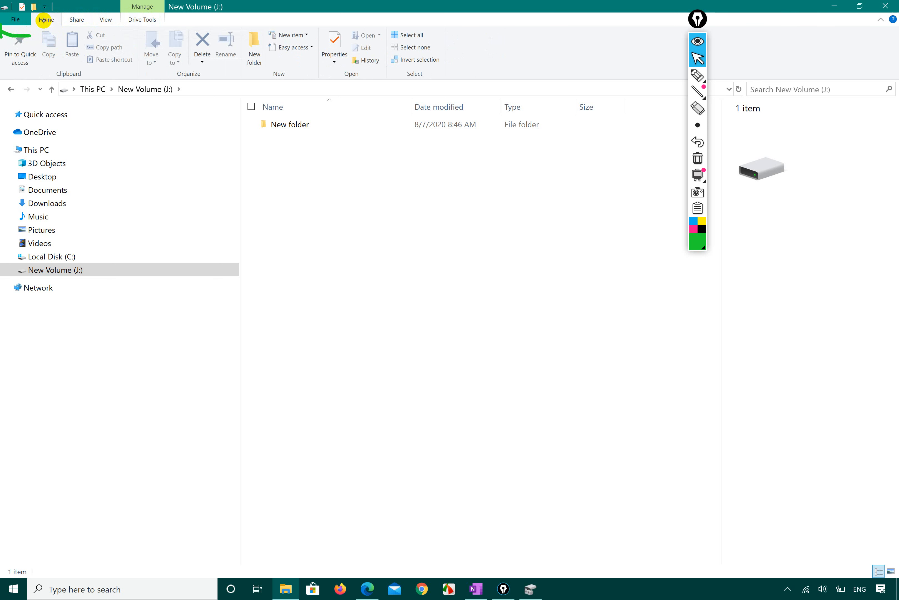
# - Draw a green pen loop around the whole set of Home ribbon commands
pyautogui.click(697, 75)
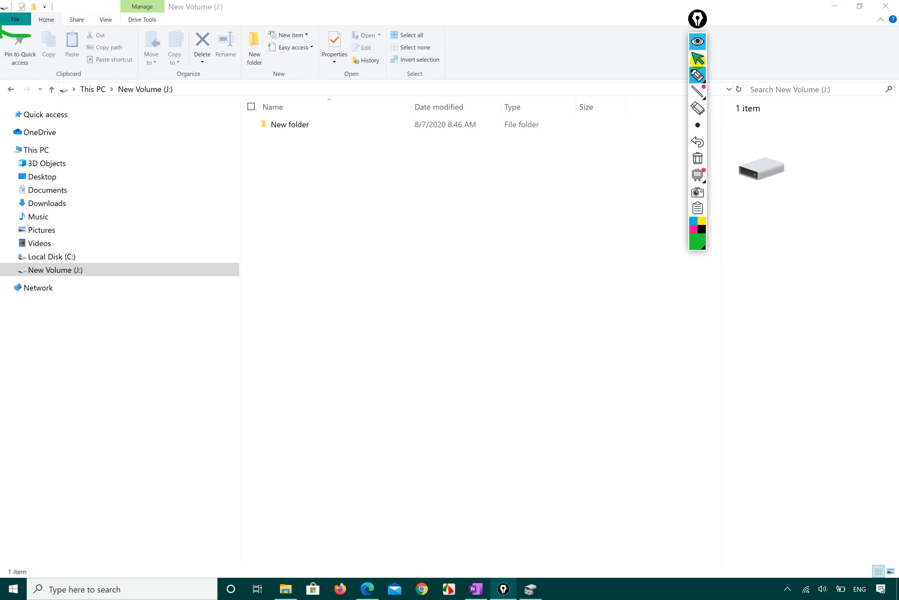
pyautogui.moveTo(1, 70)
pyautogui.mouseDown()
pyautogui.moveTo(304, 81)
pyautogui.moveTo(439, 59)
pyautogui.moveTo(228, 14)
pyautogui.moveTo(76, 36)
pyautogui.moveTo(2, 28)
pyautogui.mouseUp()
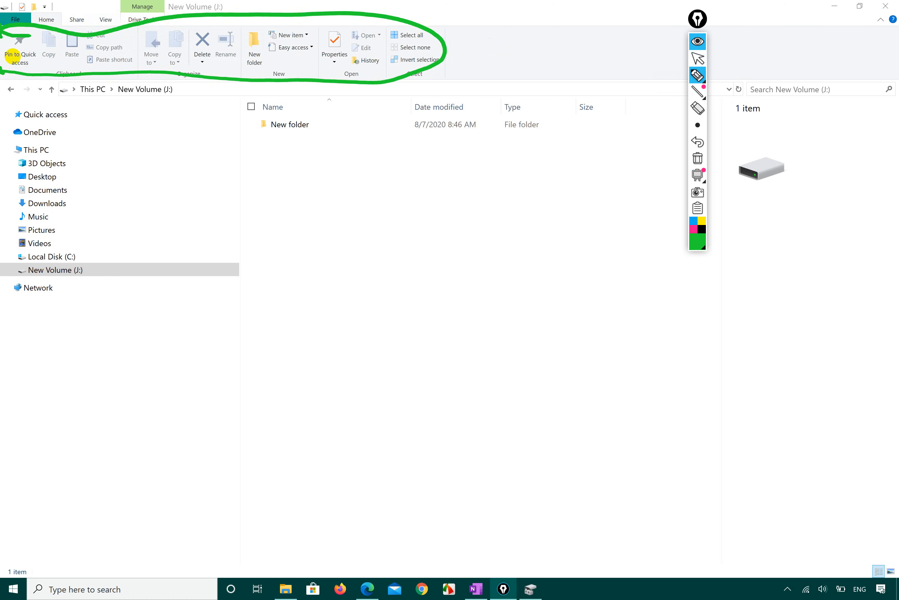
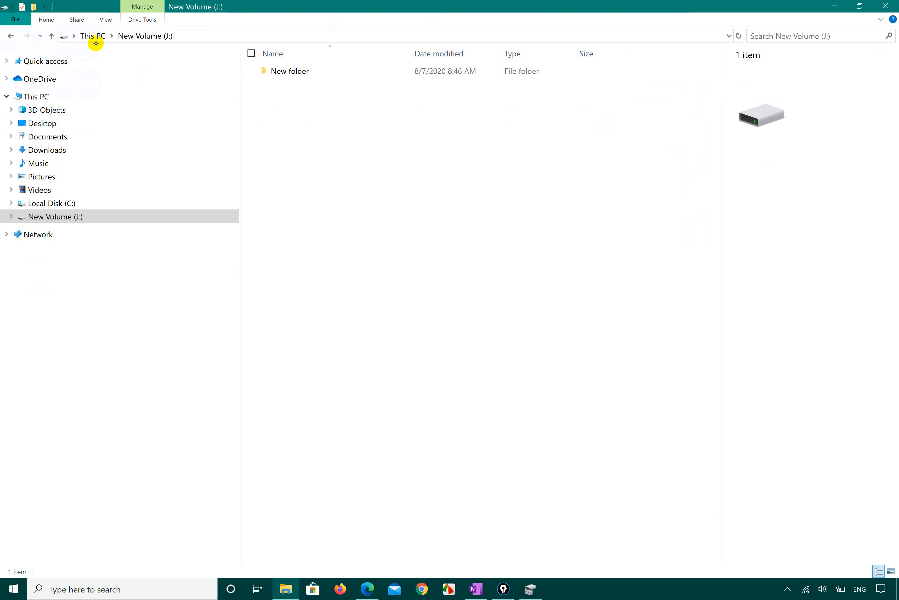
# - Show the Home and Share commands temporarily while the ribbon is minimized, letting them collapse again
pyautogui.click(43, 20)
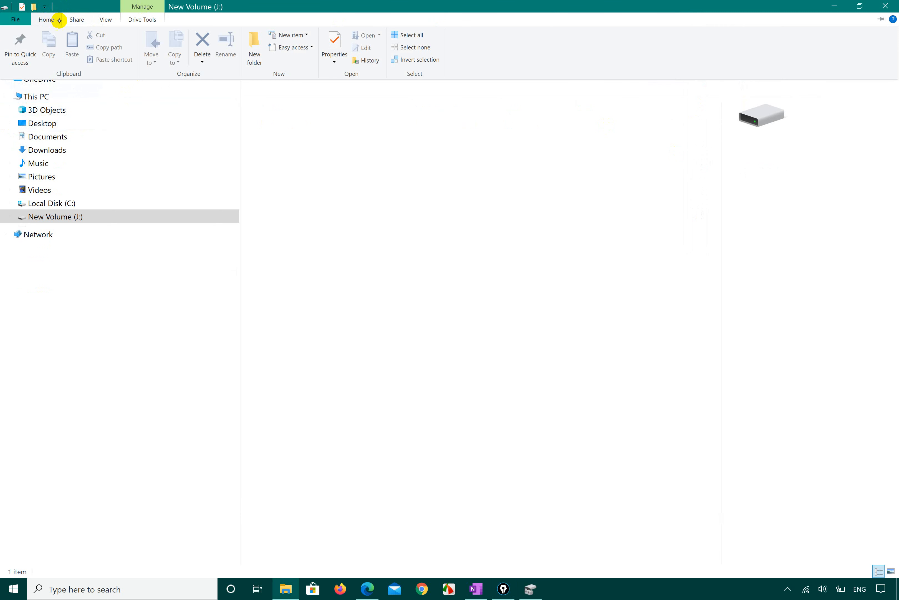
pyautogui.click(76, 19)
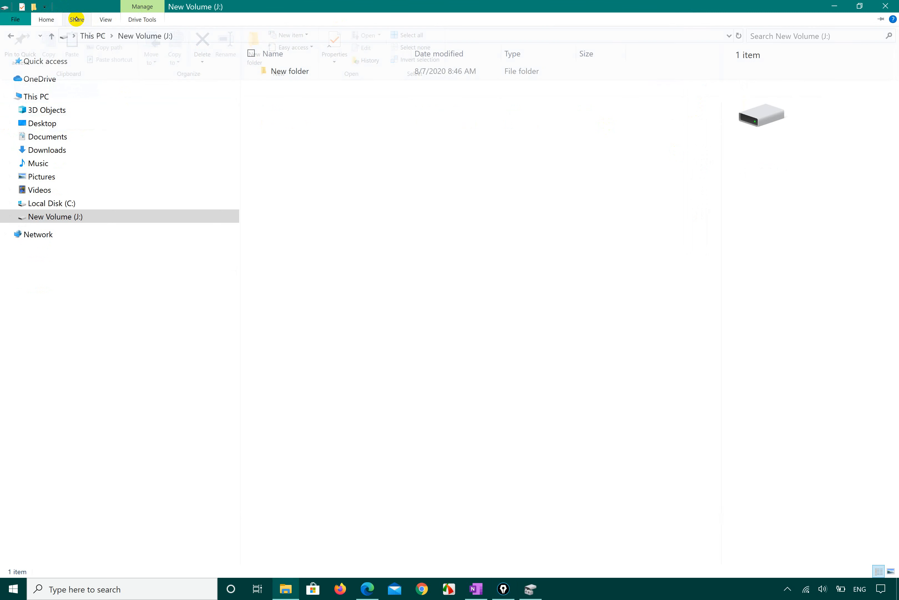
pyautogui.click(279, 175)
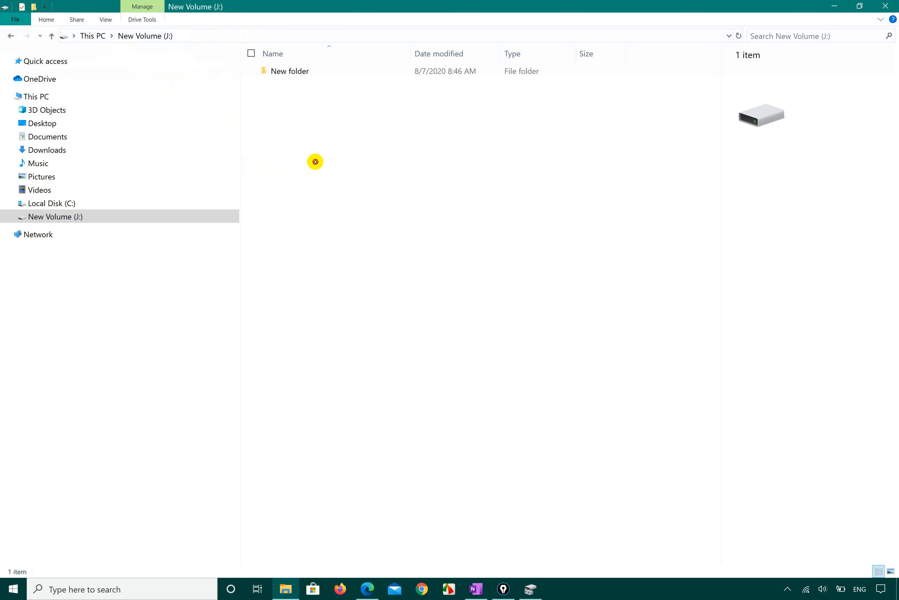
pyautogui.click(46, 19)
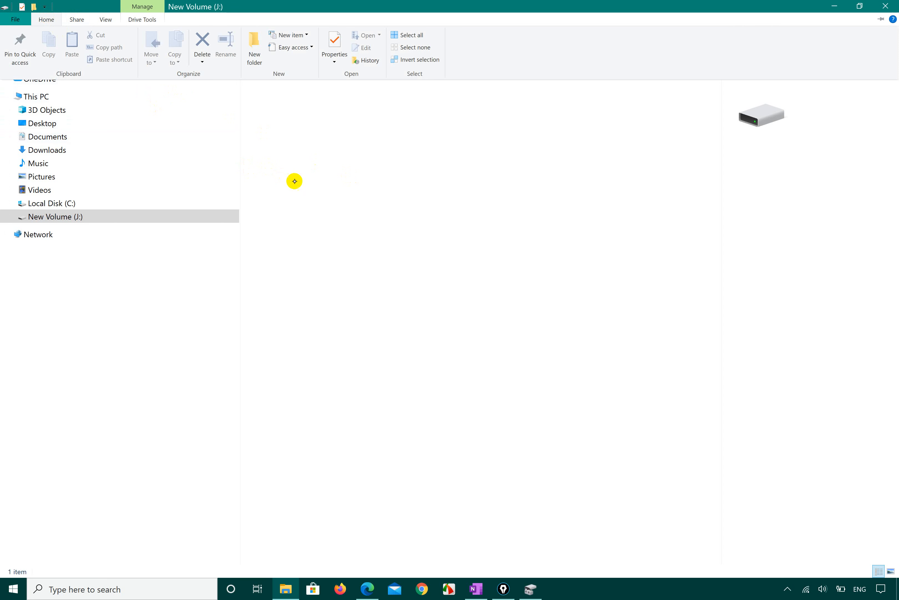
pyautogui.click(310, 185)
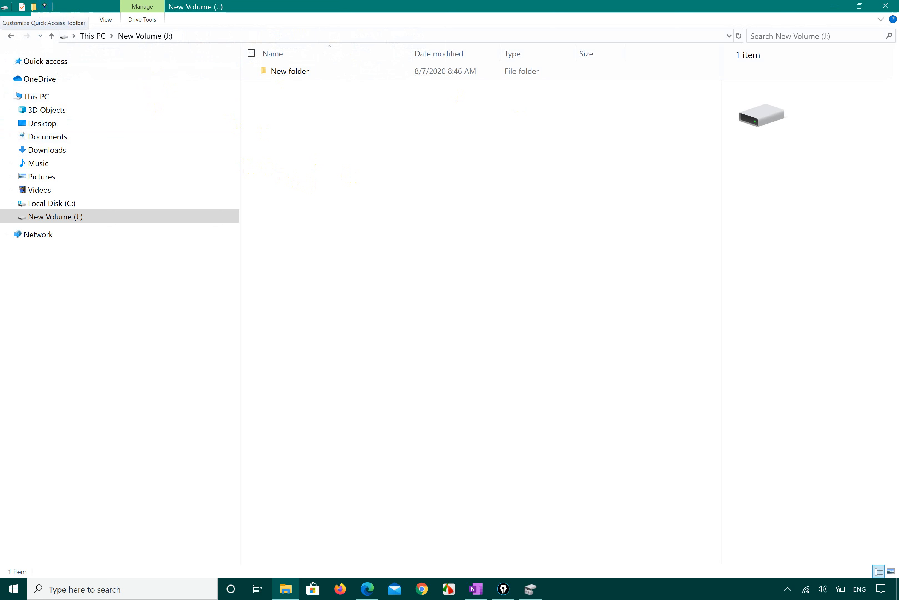
# - Turn off Minimize the Ribbon in the Quick Access Toolbar customization options
pyautogui.click(44, 6)
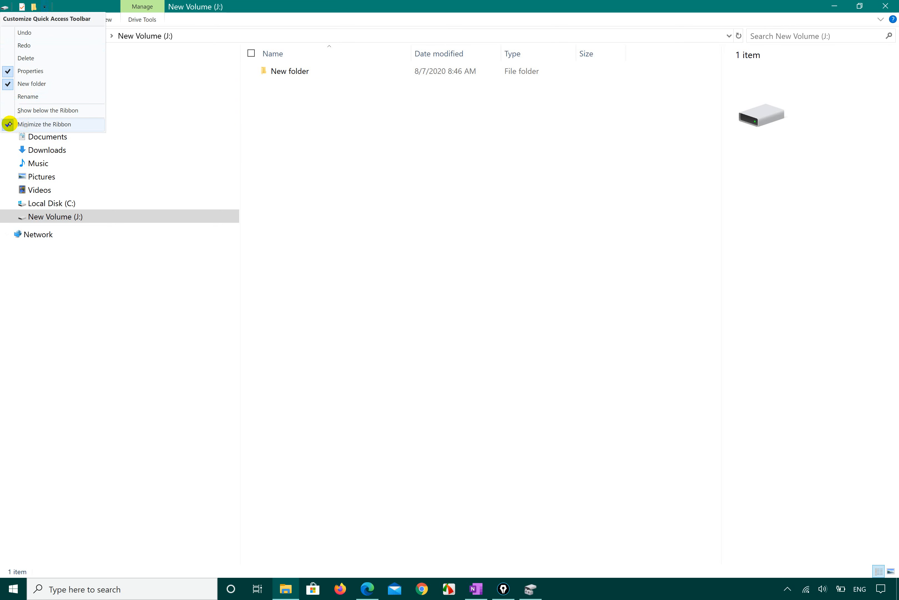
pyautogui.click(8, 124)
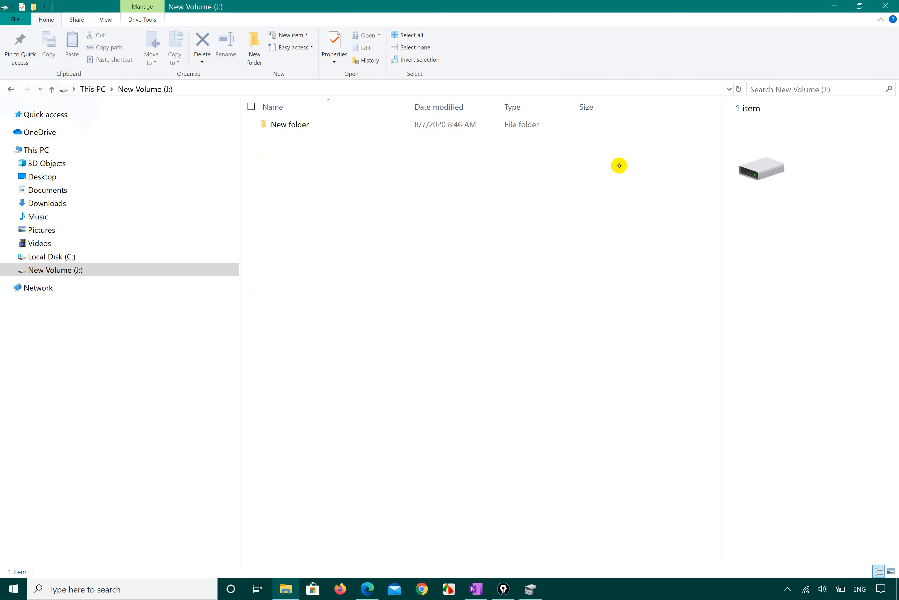
# - Bring up the annotation pen, then view the Quick Access Toolbar customization options and dismiss them without changes
pyautogui.click(494, 592)
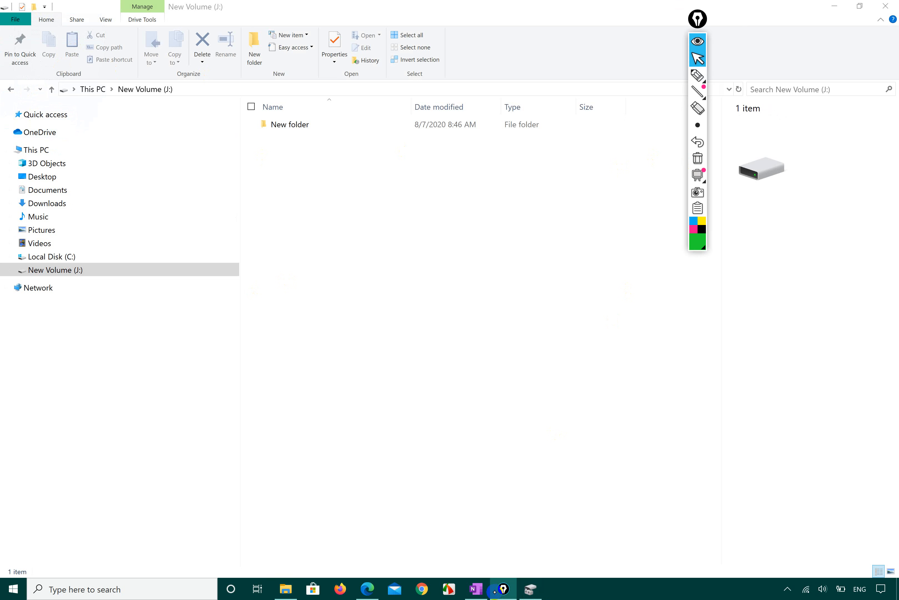
pyautogui.click(699, 73)
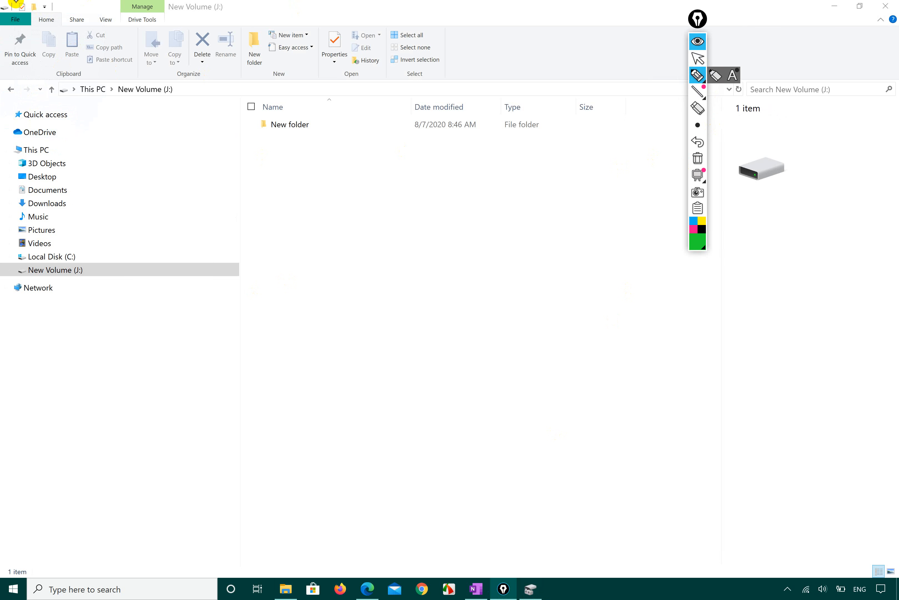
pyautogui.click(44, 6)
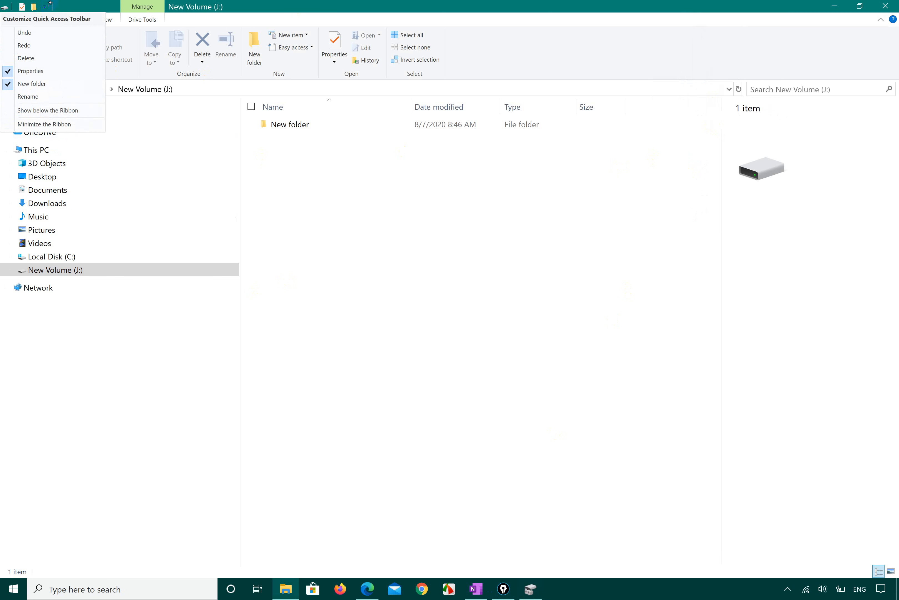
pyautogui.click(224, 217)
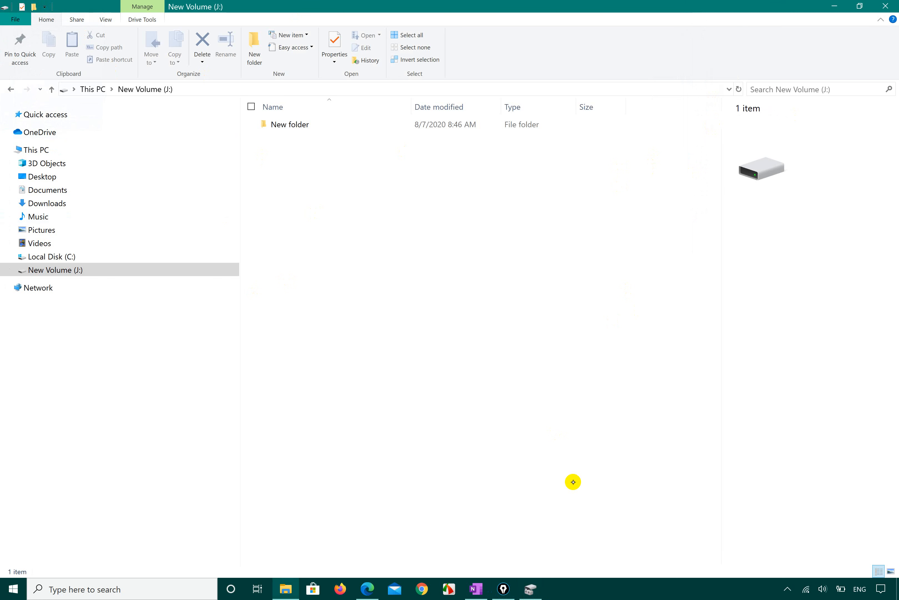
# - Bring the annotation toolbar back up and collapse it
pyautogui.click(503, 588)
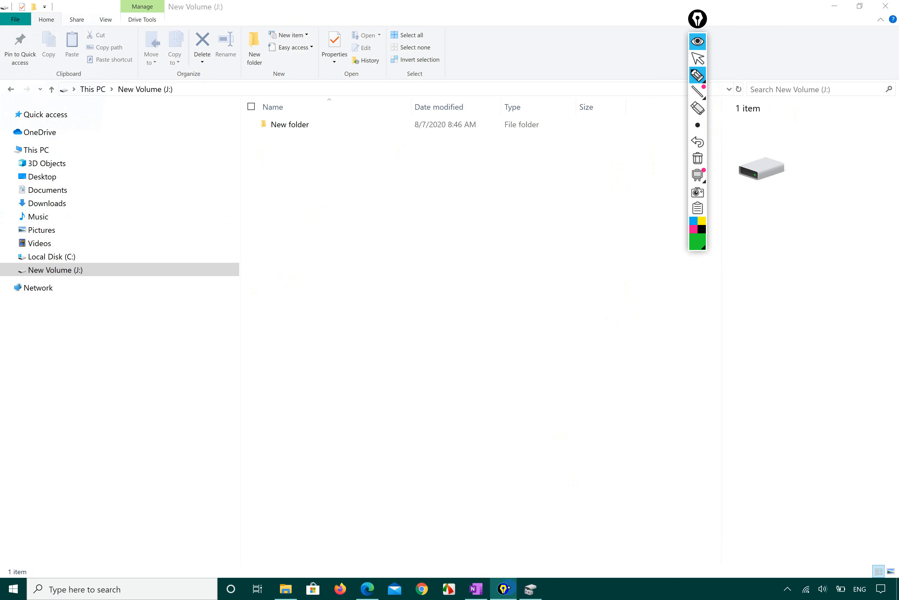
pyautogui.click(698, 42)
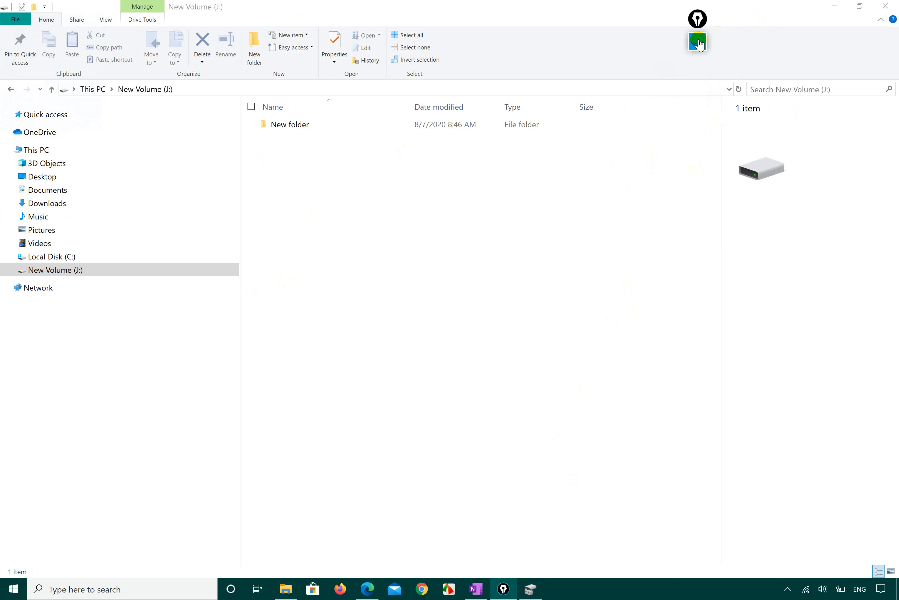
# - Return to the New Volume (J:) window and toggle the ribbon between minimized and expanded, leaving it expanded
pyautogui.click(391, 171)
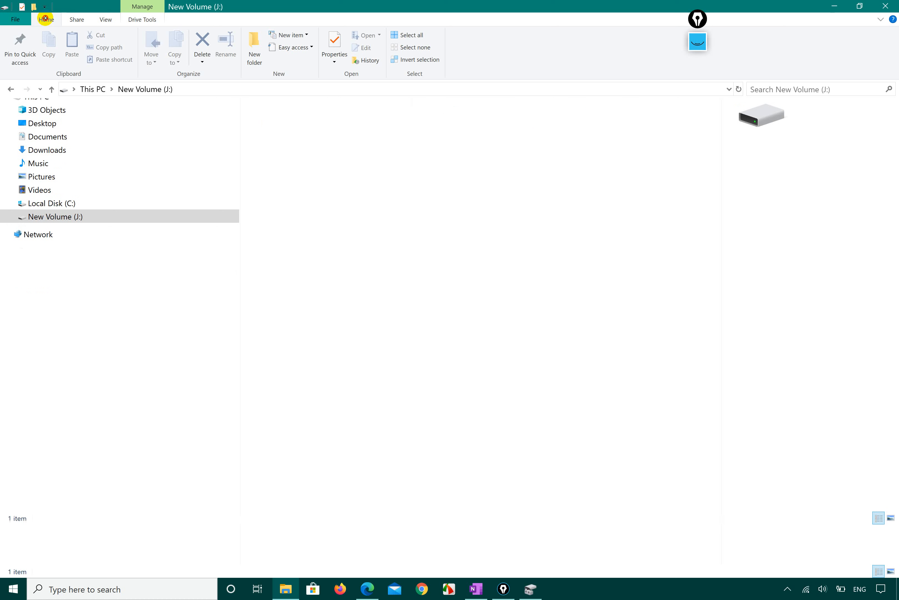
pyautogui.doubleClick(45, 18)
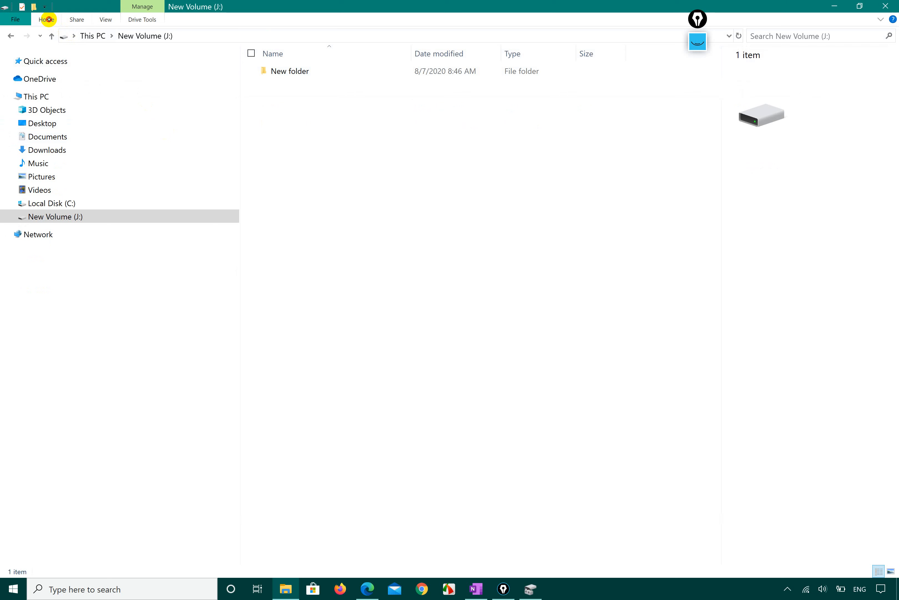
pyautogui.doubleClick(46, 20)
# - Open the My Data Sources folder inside Documents, then go back to Documents
pyautogui.click(227, 191)
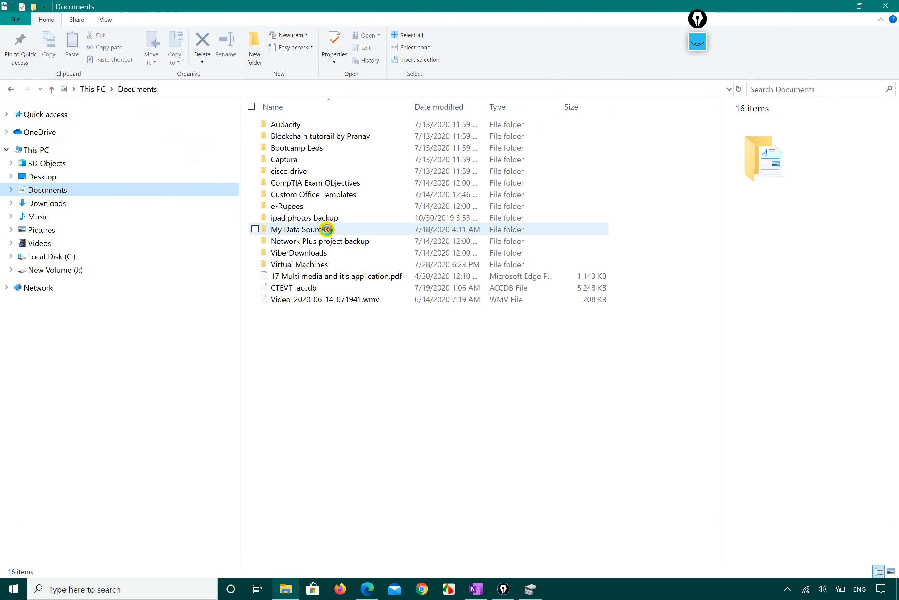
pyautogui.doubleClick(327, 230)
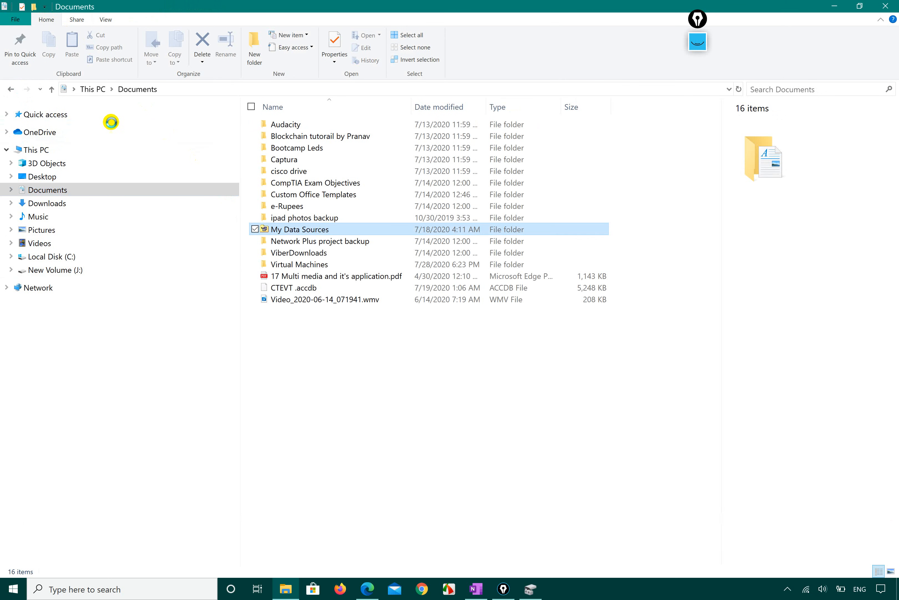
pyautogui.click(8, 83)
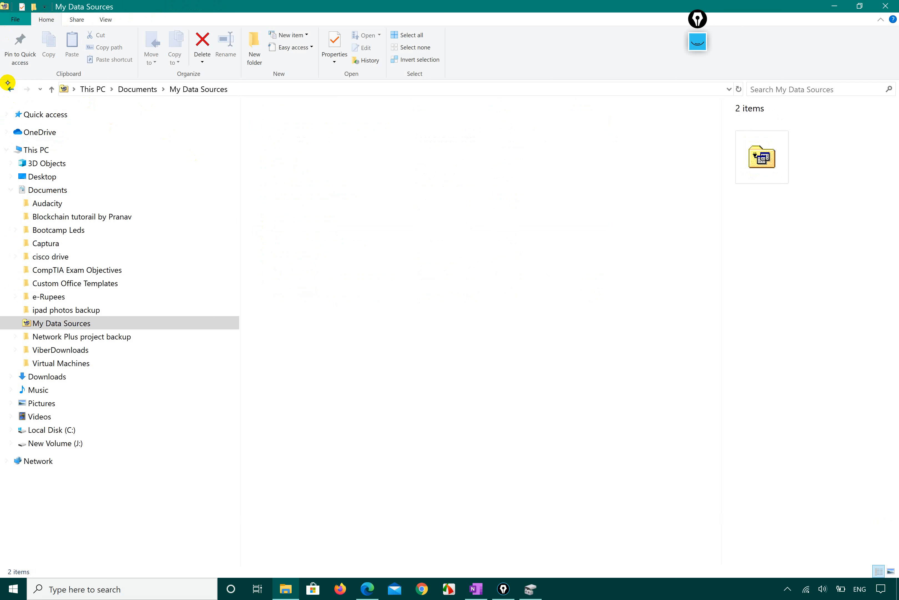
pyautogui.click(358, 390)
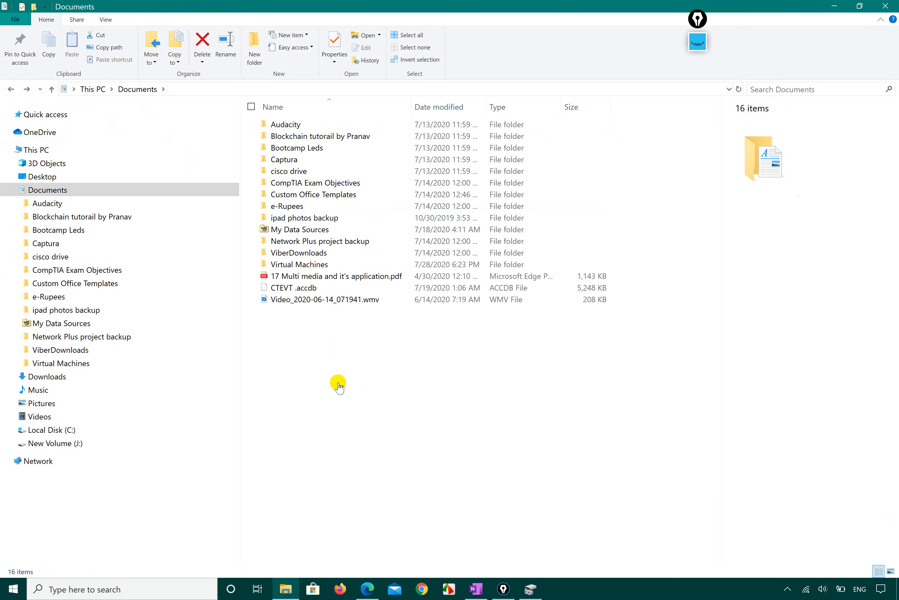
# - Collapse the Documents tree, go to This PC and open New Volume (J:)
pyautogui.click(11, 190)
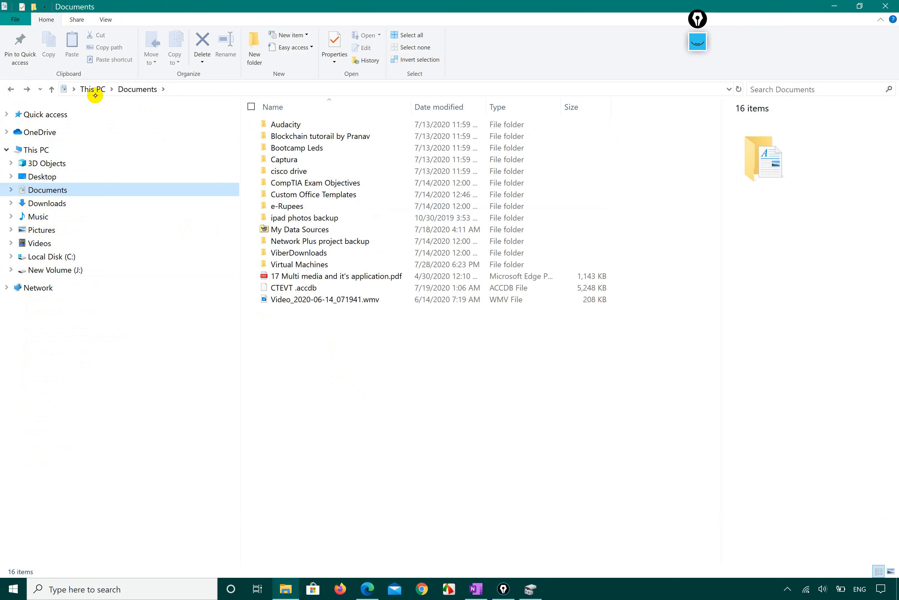
pyautogui.doubleClick(31, 150)
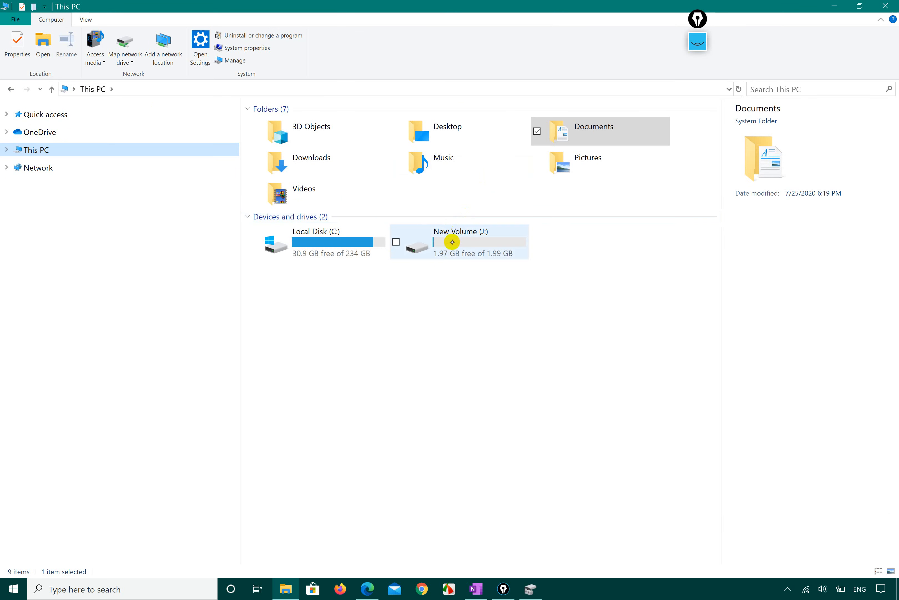
pyautogui.doubleClick(452, 242)
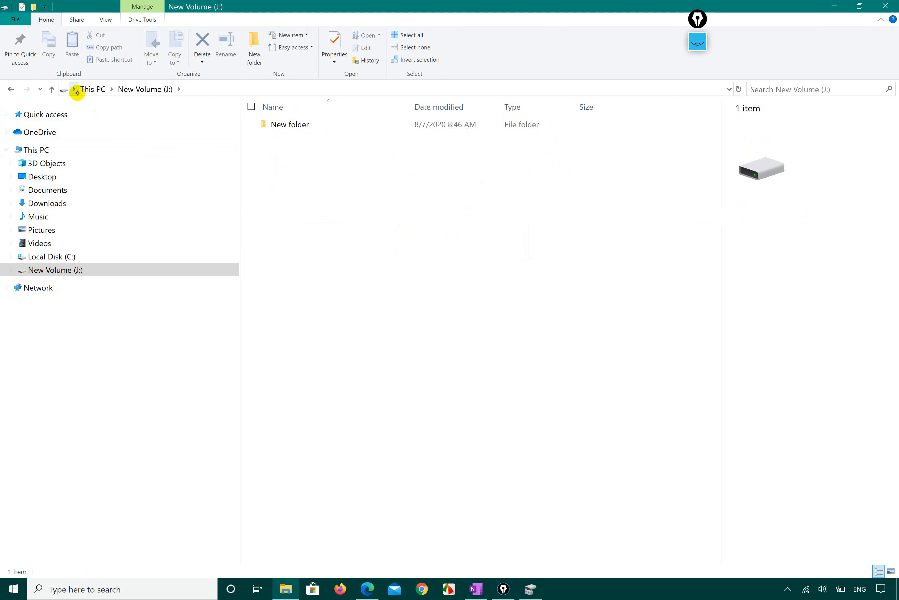
# - Minimize and restore the ribbon in New Volume (J:), then display the Share commands
pyautogui.doubleClick(47, 20)
pyautogui.doubleClick(47, 19)
pyautogui.click(74, 18)
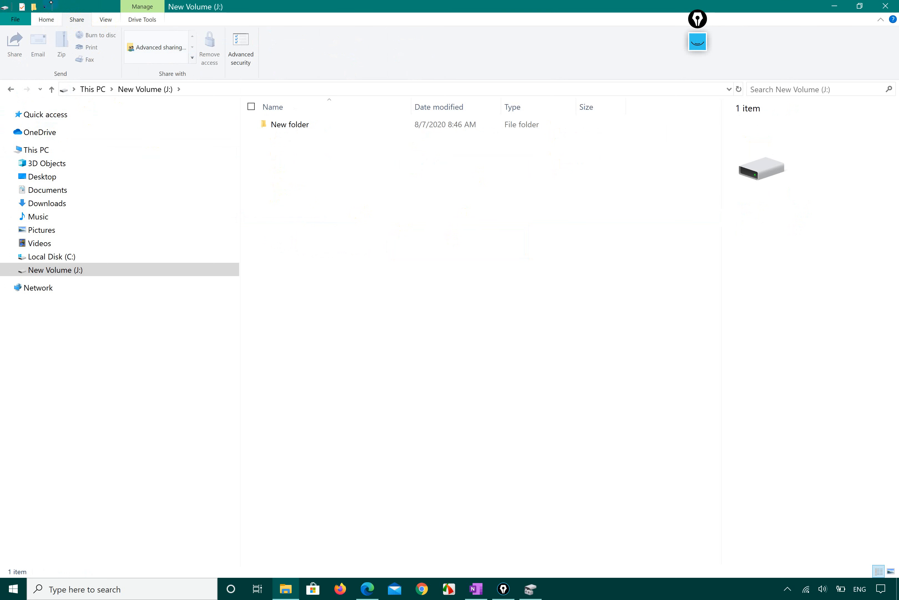
# - Add Rename to the Quick Access Toolbar
pyautogui.click(46, 4)
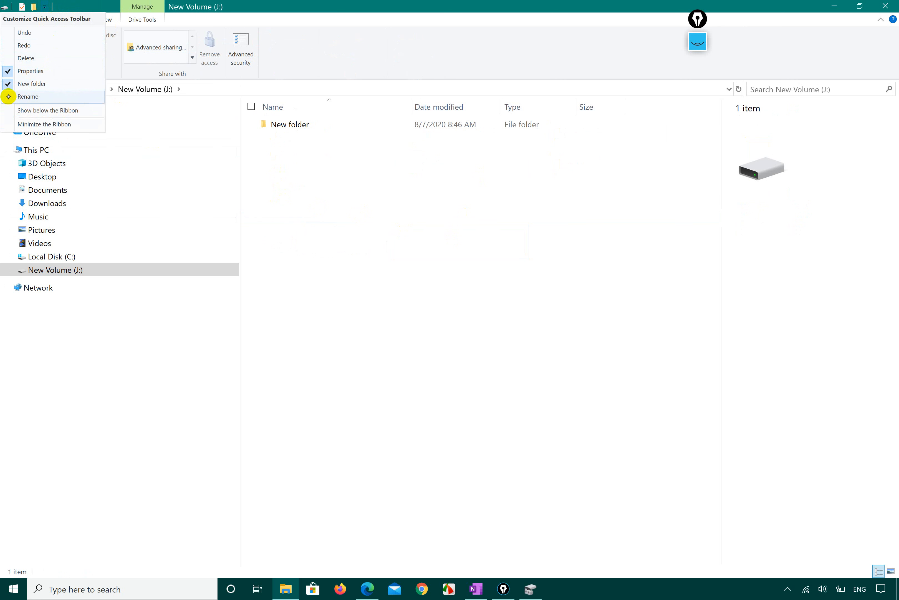
pyautogui.click(8, 95)
pyautogui.click(8, 94)
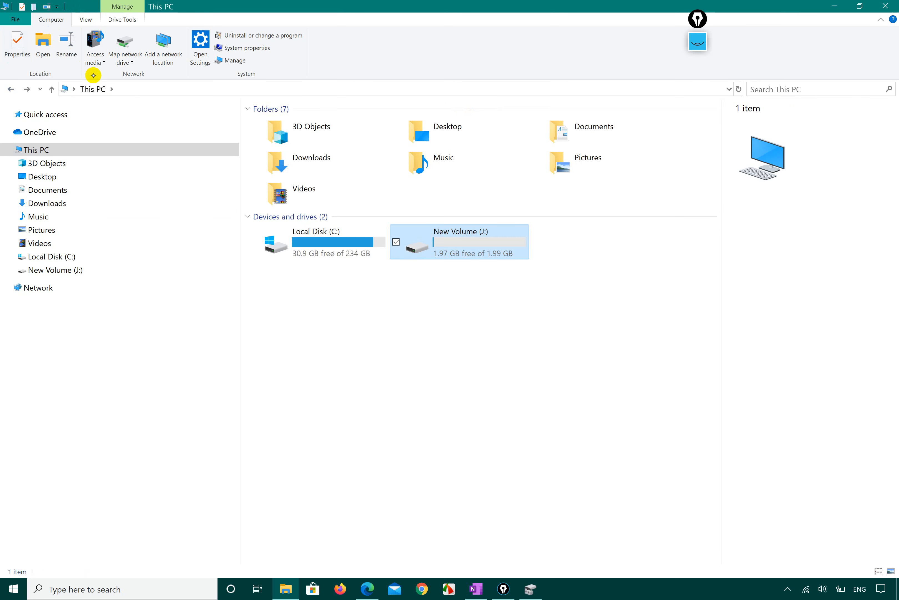
# - Add Delete to the Quick Access Toolbar and remove it again
pyautogui.click(56, 7)
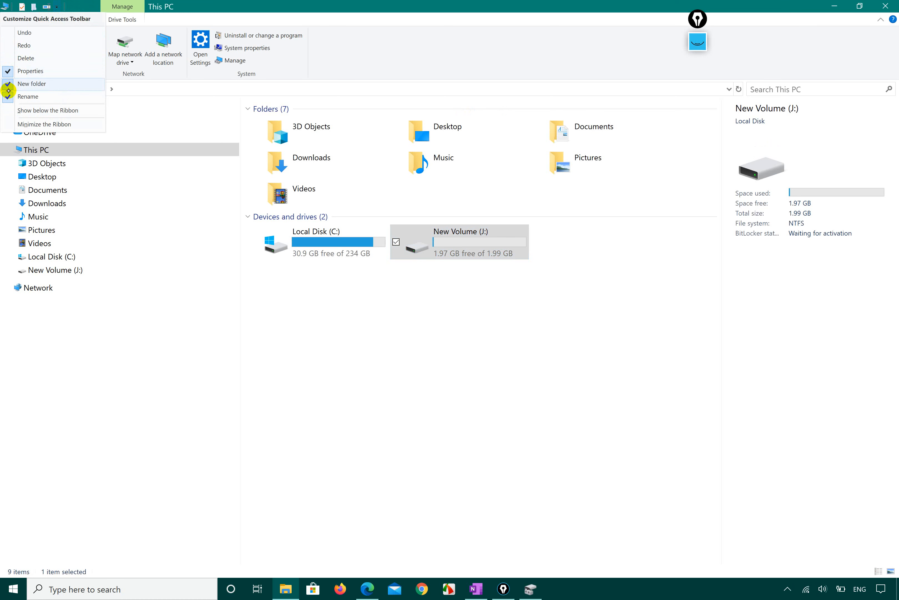
pyautogui.click(5, 59)
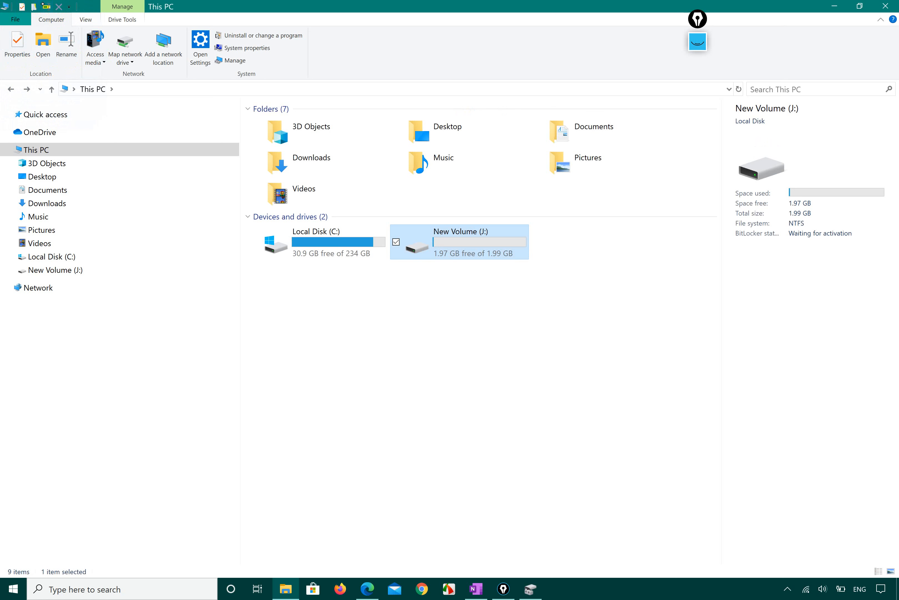
pyautogui.click(69, 6)
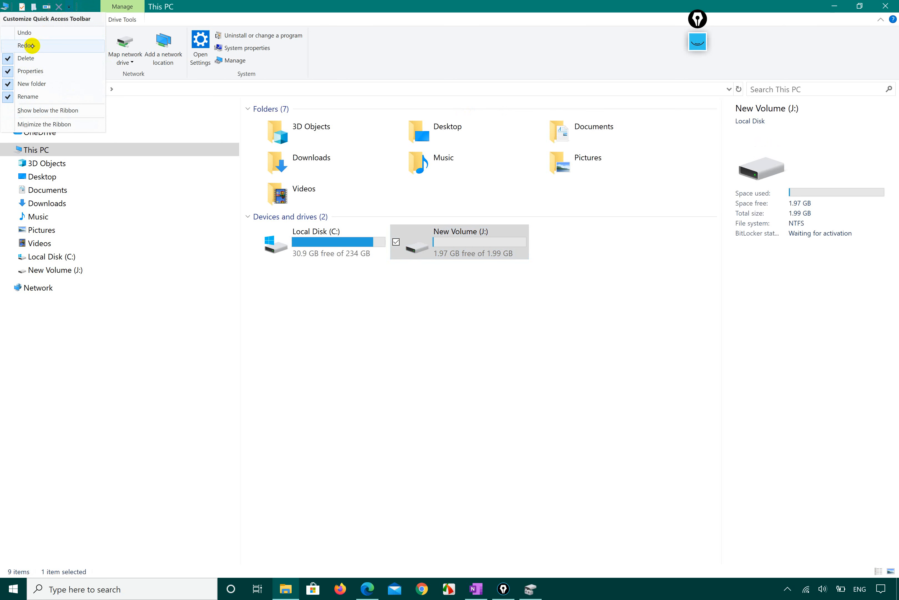
pyautogui.click(6, 58)
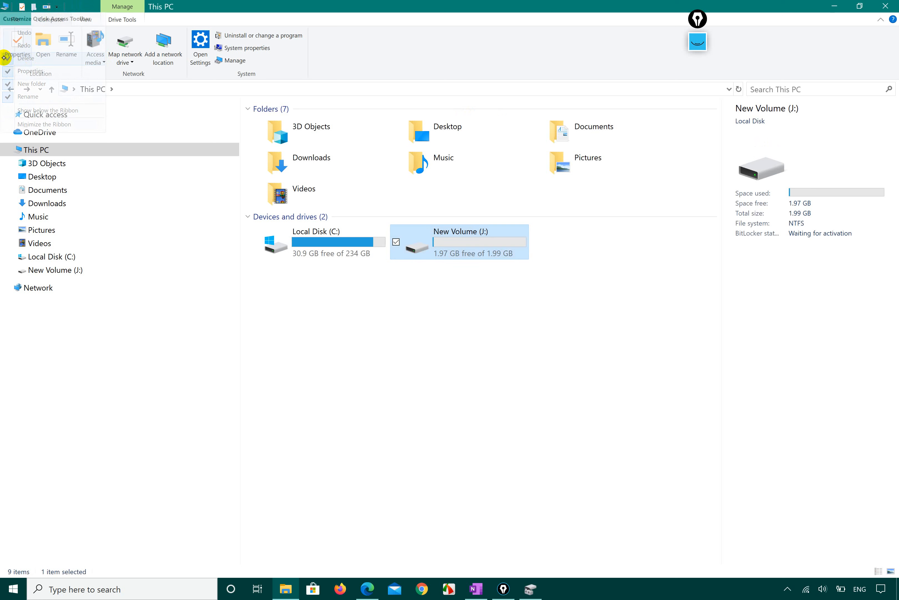
# - Refresh the This PC view and look at the File menu's commands there
pyautogui.rightClick(276, 315)
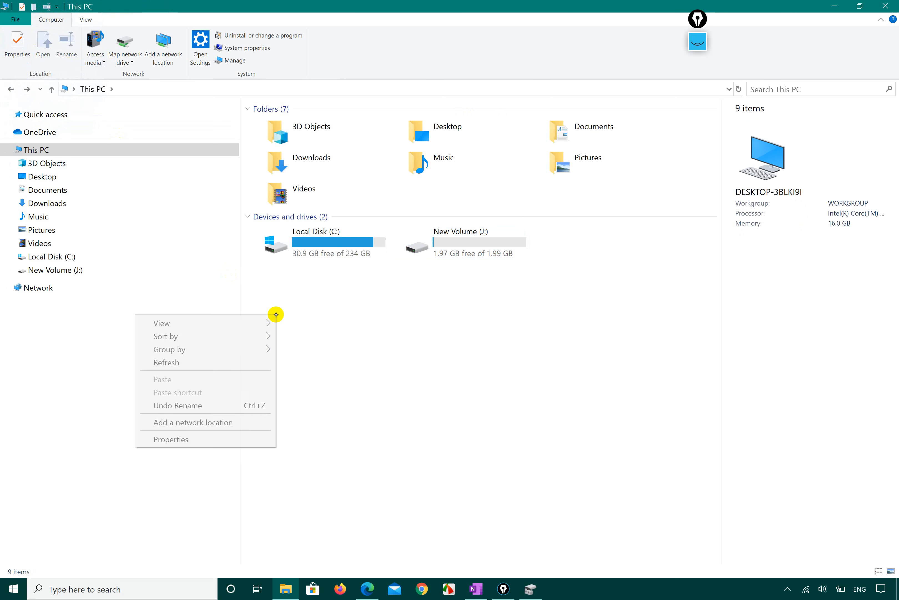
pyautogui.click(207, 364)
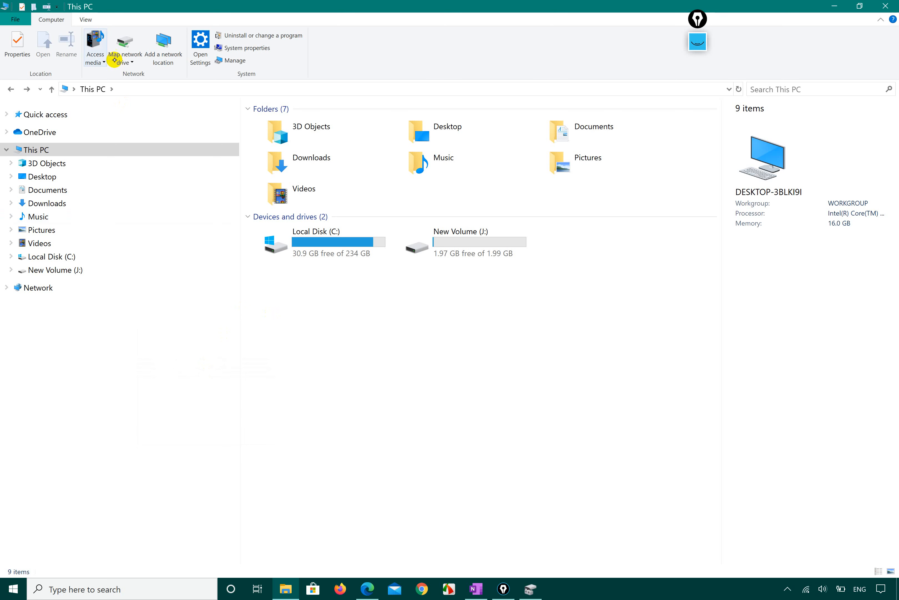
pyautogui.click(18, 18)
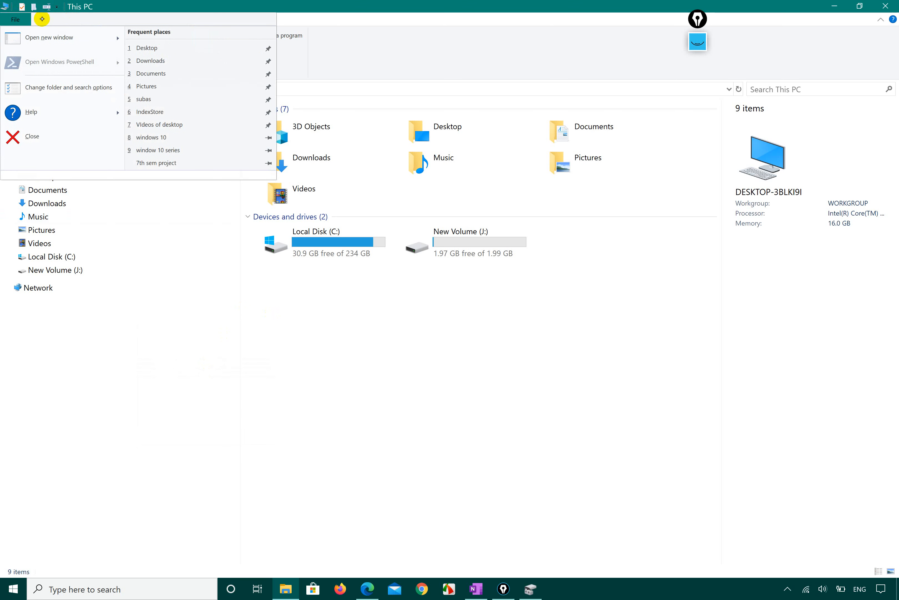
pyautogui.click(259, 343)
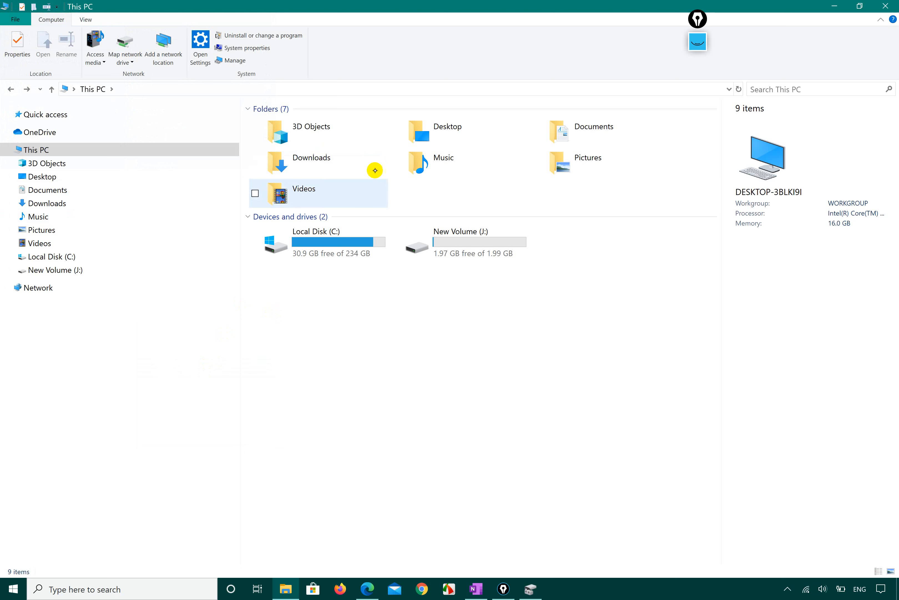
# - Open New Volume (J:) and examine the File menu's commands, including the options for opening a new window
pyautogui.doubleClick(453, 243)
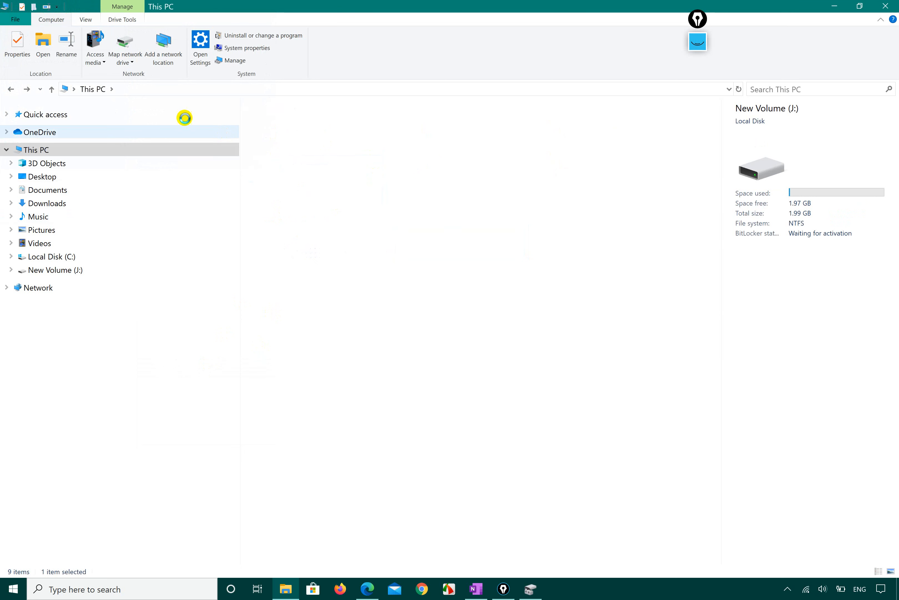
pyautogui.click(15, 20)
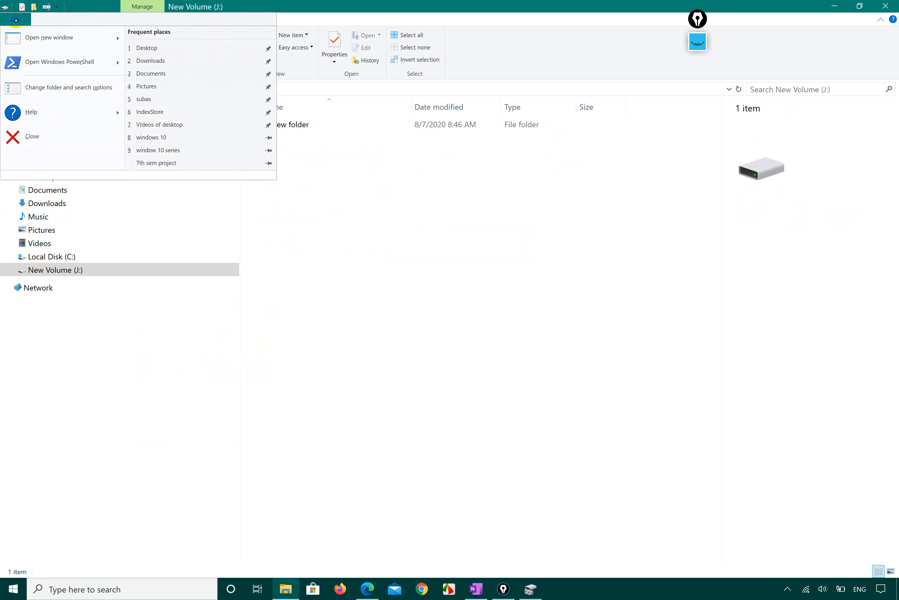
pyautogui.moveTo(30, 38)
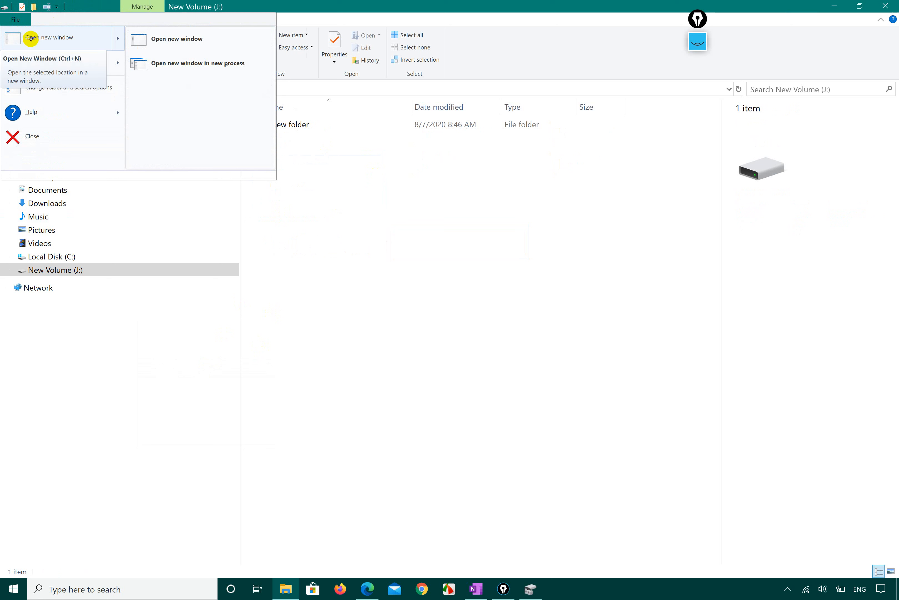
pyautogui.moveTo(82, 56)
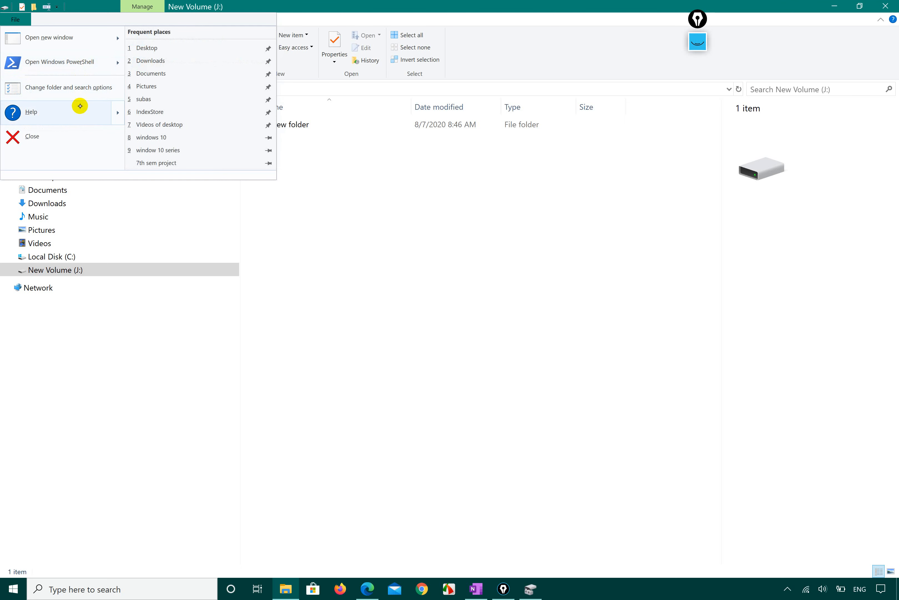
pyautogui.click(349, 275)
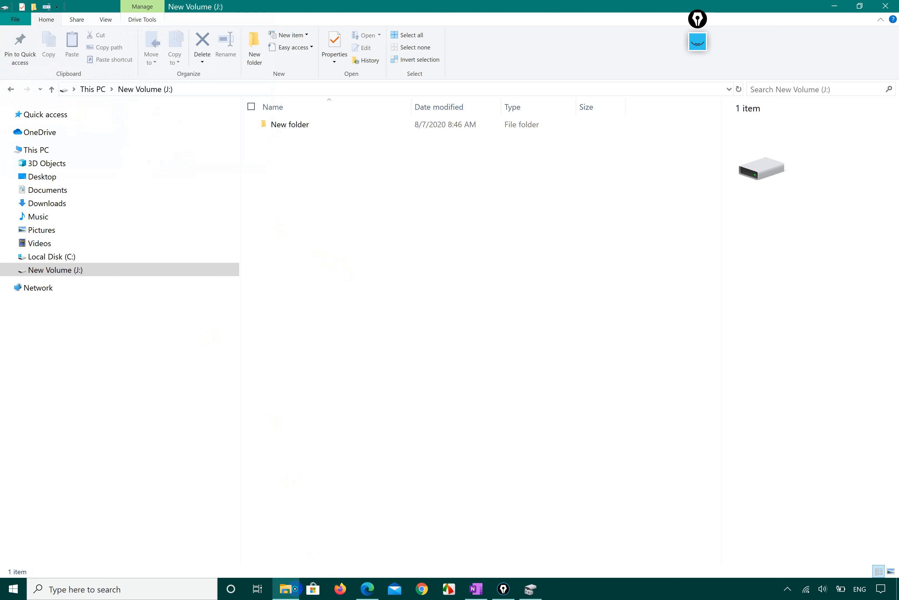
# - Pin the music folder to File Explorer's taskbar jump list
pyautogui.rightClick(294, 589)
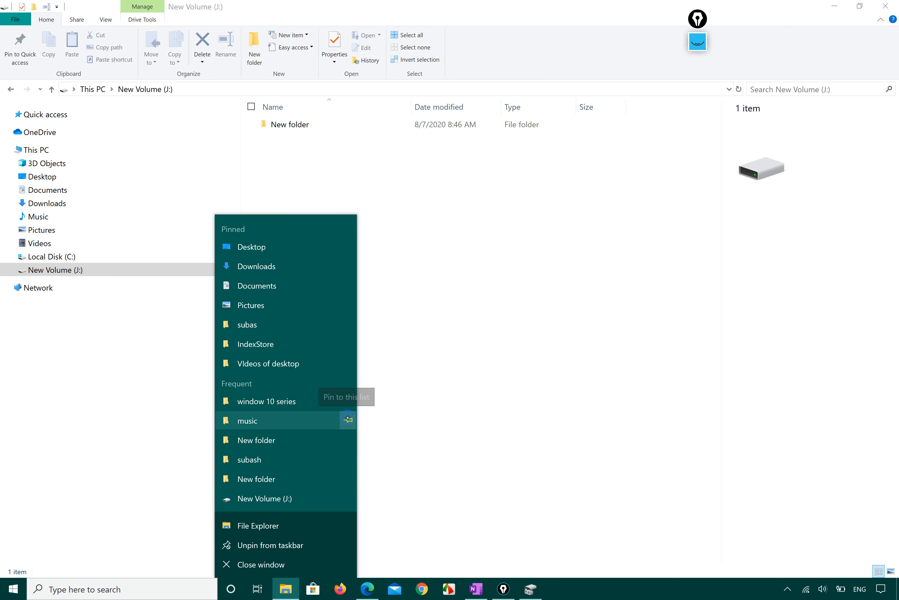
pyautogui.click(347, 419)
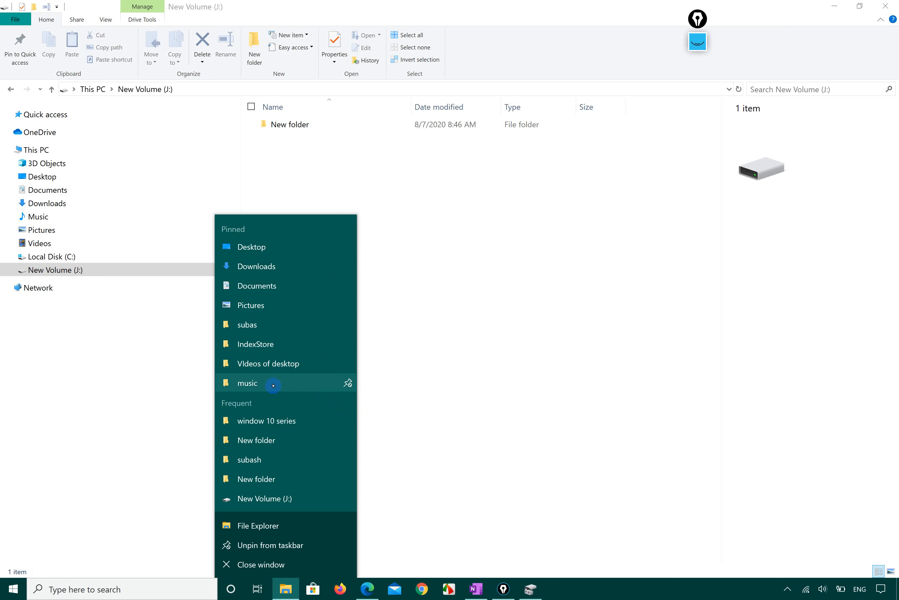
pyautogui.click(448, 283)
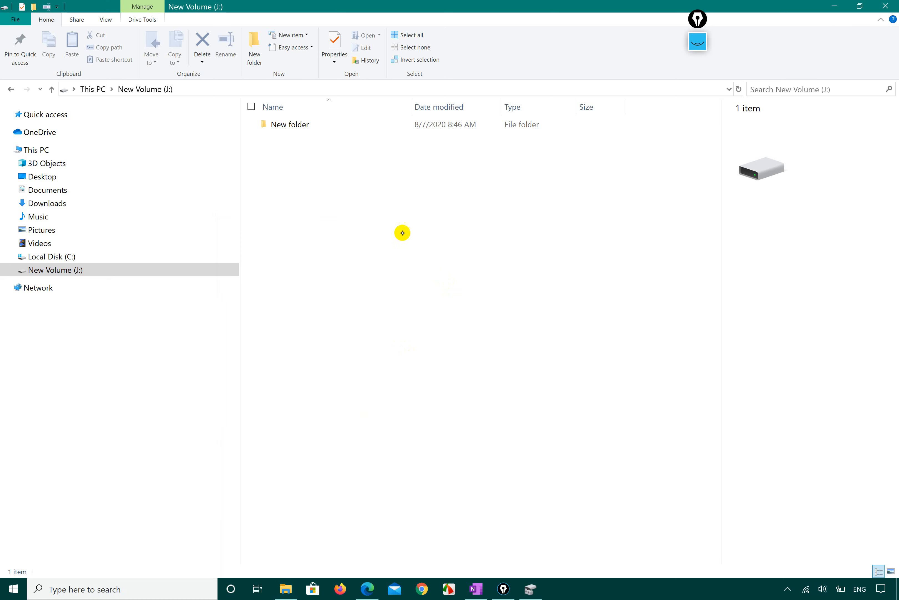
# - Open New folder on New Volume (J:) and its music subfolder
pyautogui.doubleClick(297, 124)
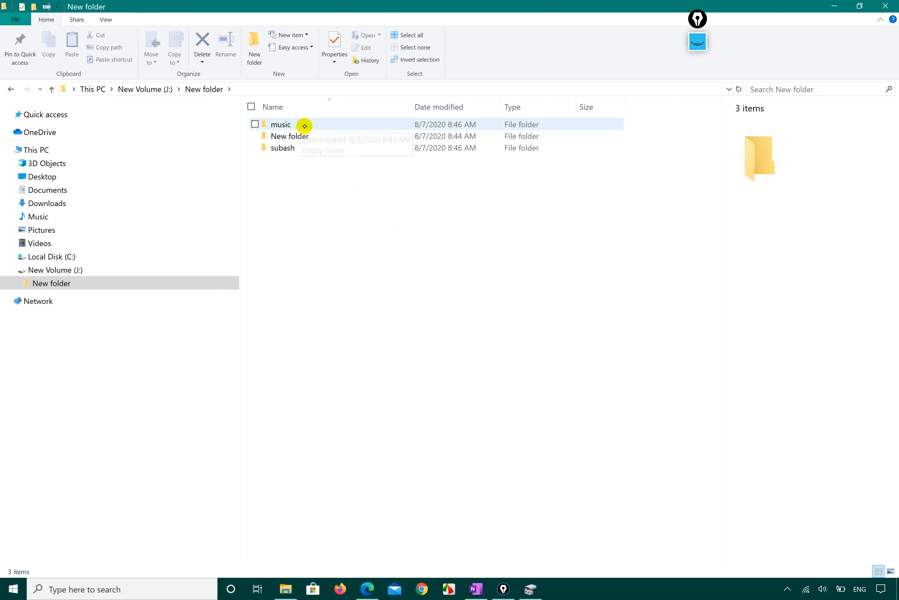
pyautogui.doubleClick(305, 124)
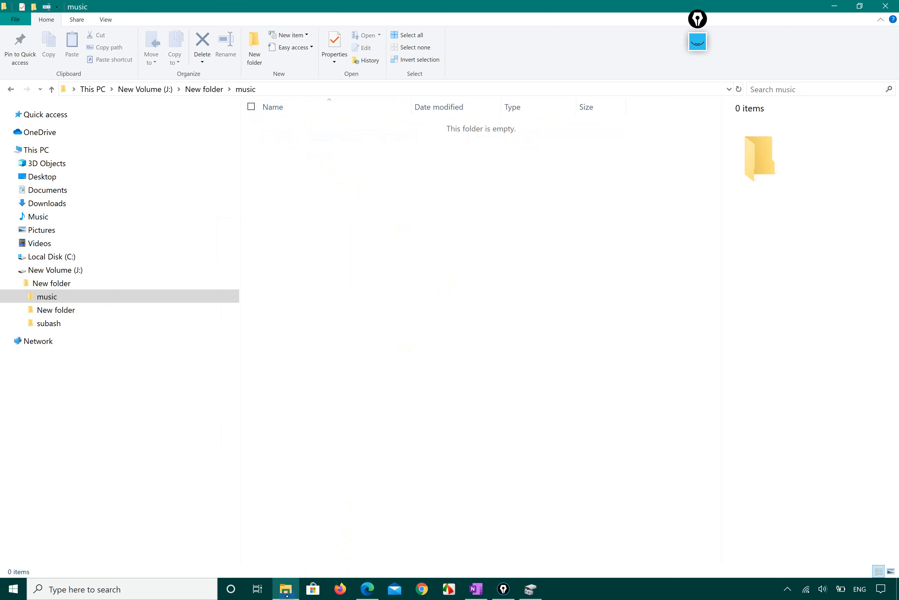
# - Unpin the music folder from File Explorer's taskbar jump list
pyautogui.rightClick(286, 588)
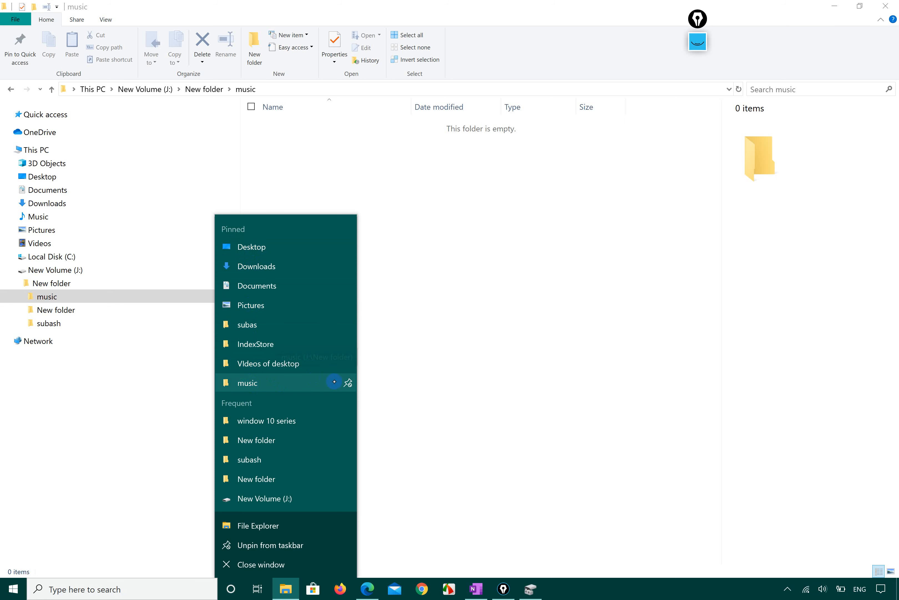
pyautogui.click(348, 382)
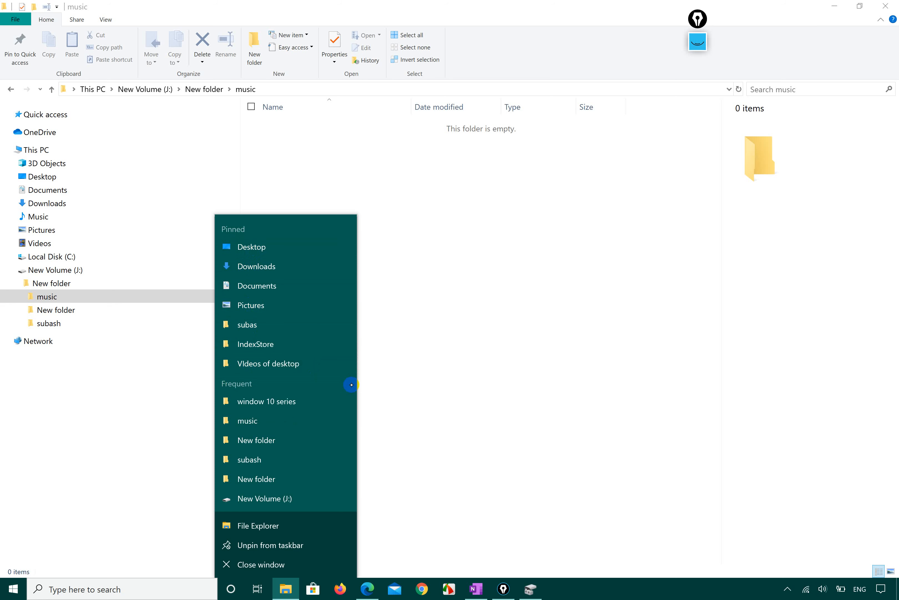
pyautogui.click(421, 314)
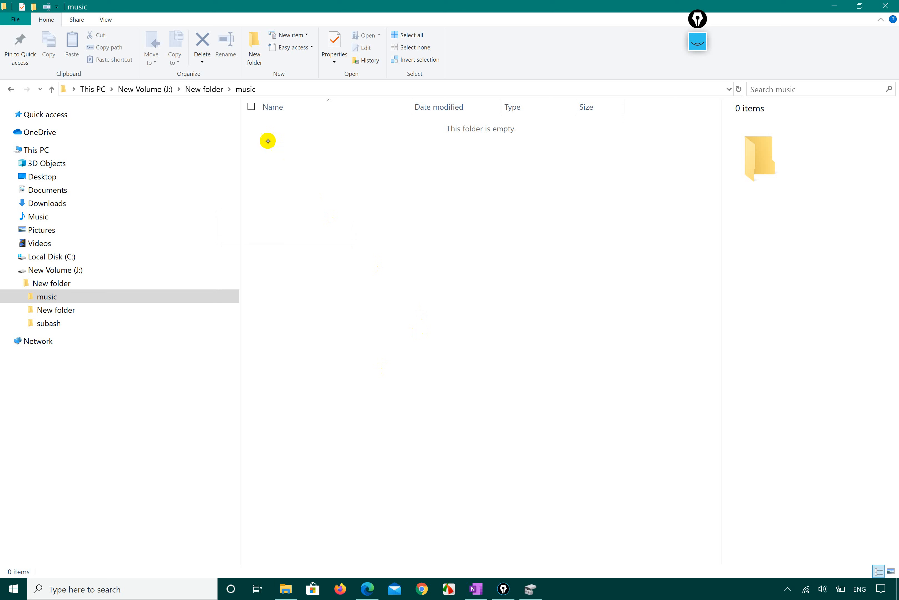
# - Return to New folder with the music folder selected and display the Share commands
pyautogui.click(207, 89)
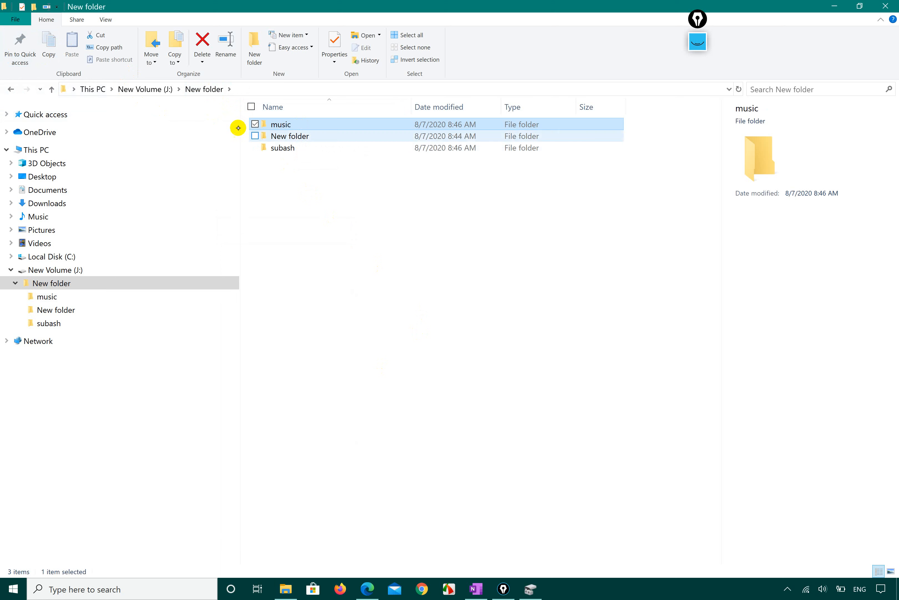
pyautogui.moveTo(275, 121)
pyautogui.mouseDown()
pyautogui.moveTo(66, 110)
pyautogui.moveTo(293, 115)
pyautogui.moveTo(285, 120)
pyautogui.mouseUp()
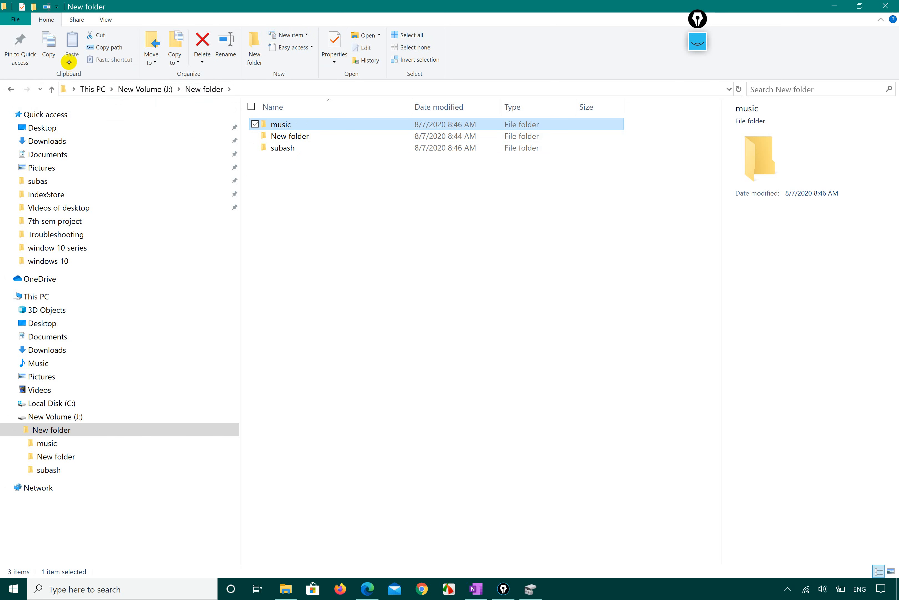
pyautogui.click(74, 18)
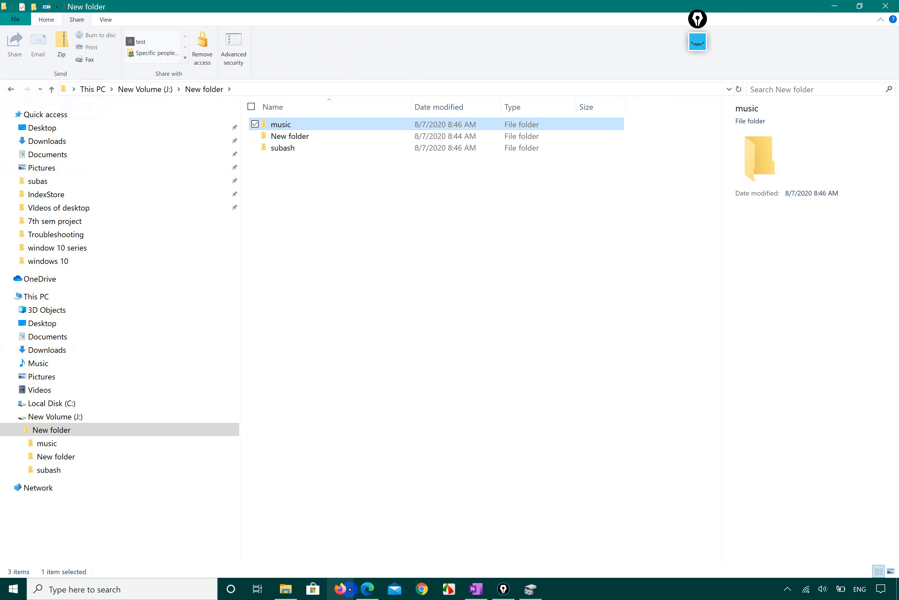
# - Switch to the syllabus PDF in Microsoft Edge, mark topics 3.2.5 to 3.2.9 with the Draw pen, and return to File Explorer
pyautogui.click(367, 589)
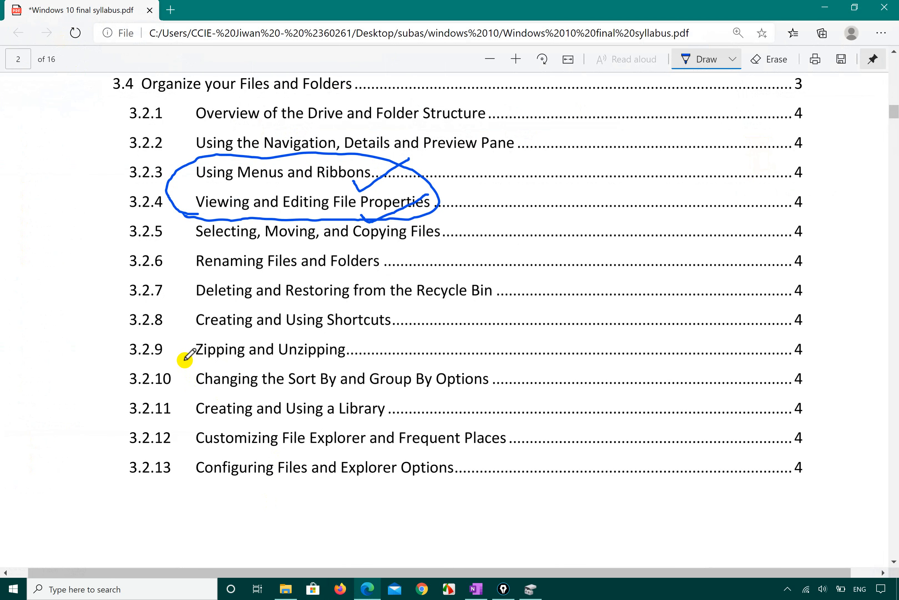
pyautogui.moveTo(181, 356)
pyautogui.mouseDown()
pyautogui.moveTo(306, 331)
pyautogui.moveTo(175, 360)
pyautogui.moveTo(225, 347)
pyautogui.moveTo(172, 334)
pyautogui.moveTo(211, 298)
pyautogui.moveTo(215, 268)
pyautogui.moveTo(190, 238)
pyautogui.moveTo(205, 235)
pyautogui.mouseUp()
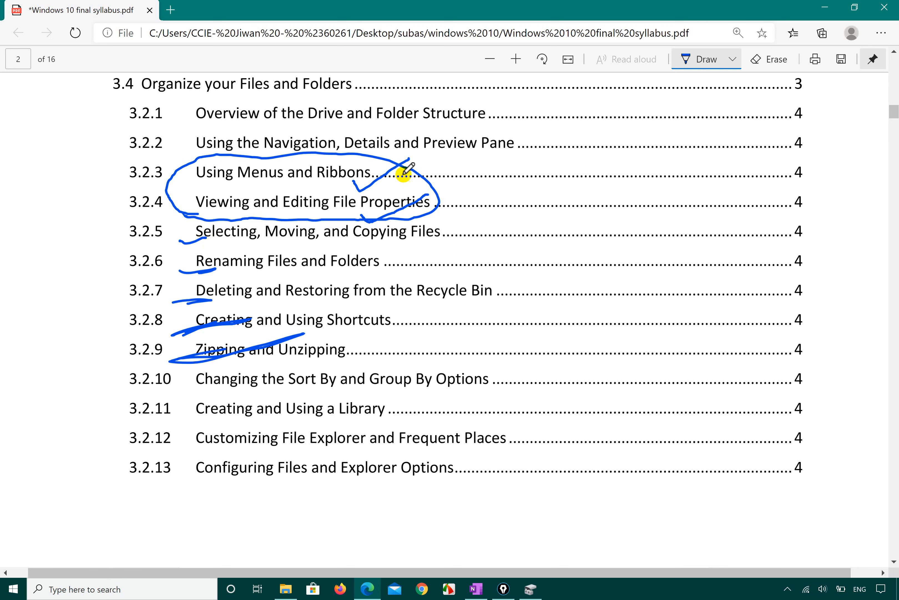
pyautogui.click(828, 6)
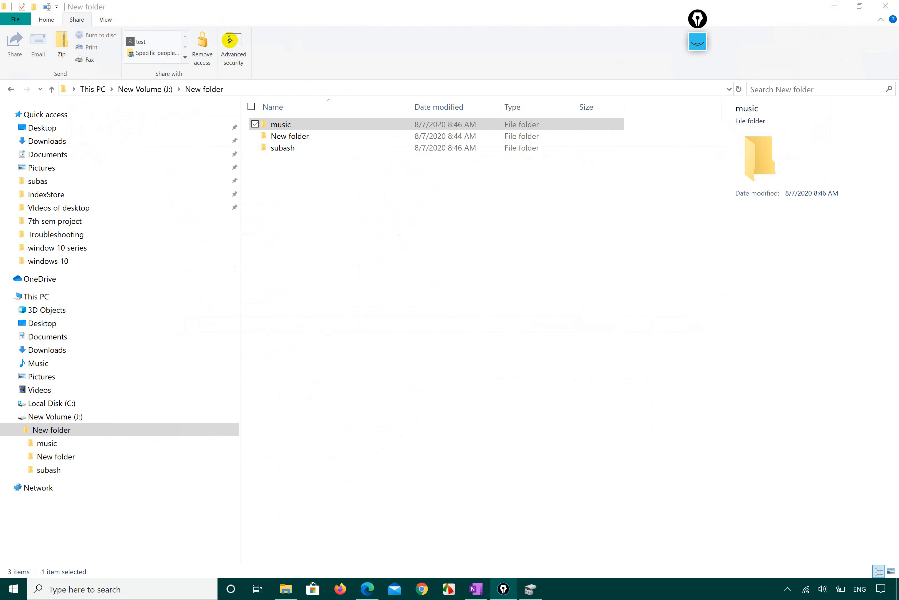
# - Display the View commands for New folder
pyautogui.click(106, 17)
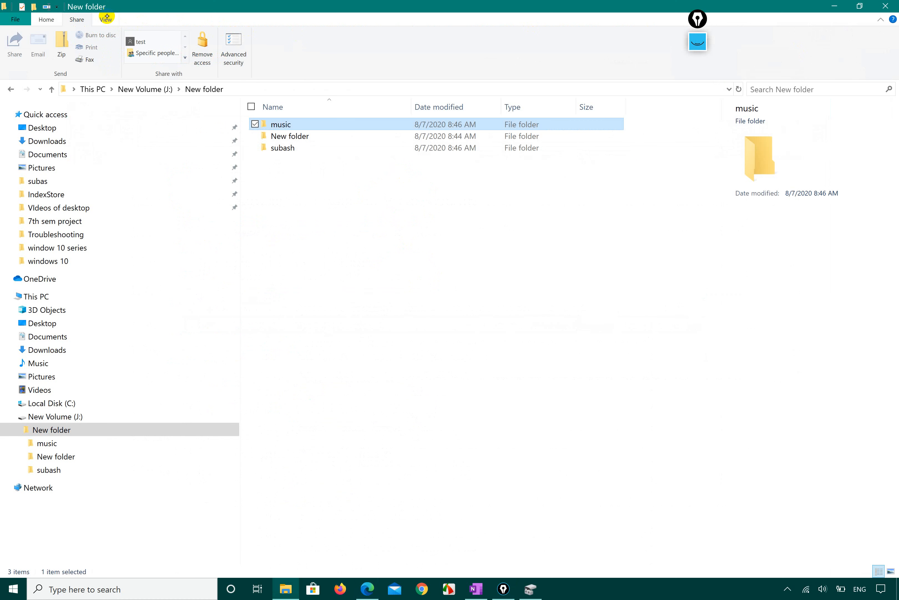
pyautogui.click(106, 18)
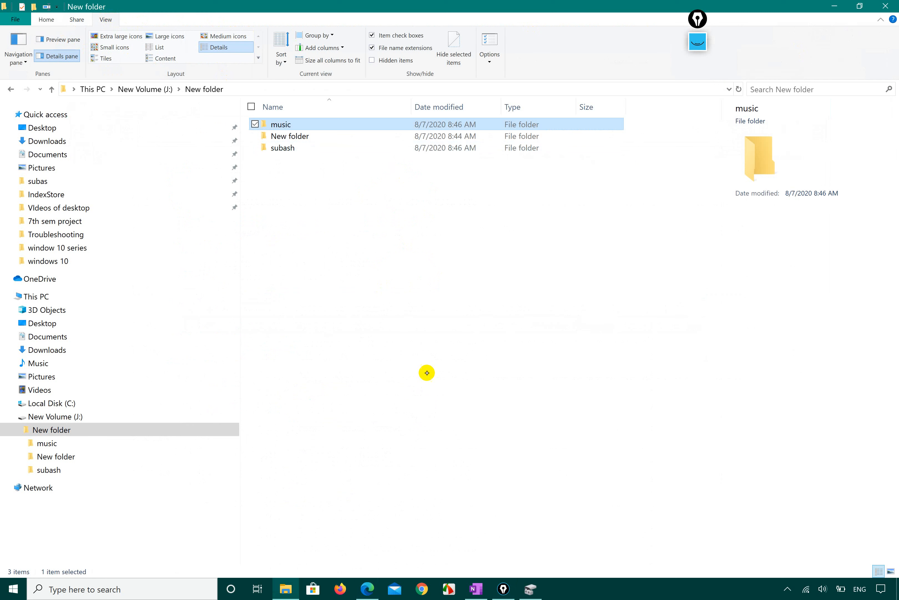
pyautogui.click(532, 591)
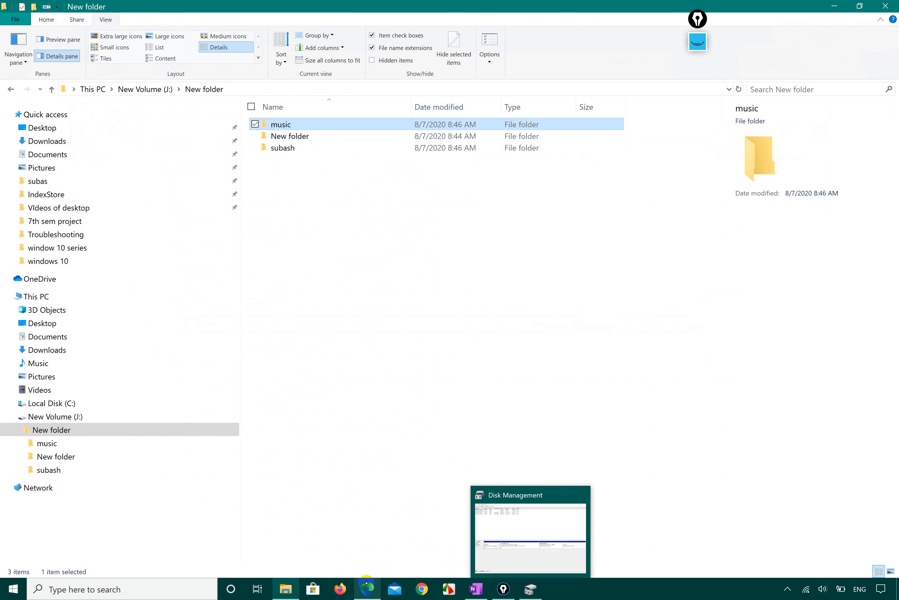
# - Switch to the syllabus PDF in Edge, redraw the circle around topics 3.2.3 and 3.2.4, and undo the pen marks except the one at 3.2.5
pyautogui.click(367, 588)
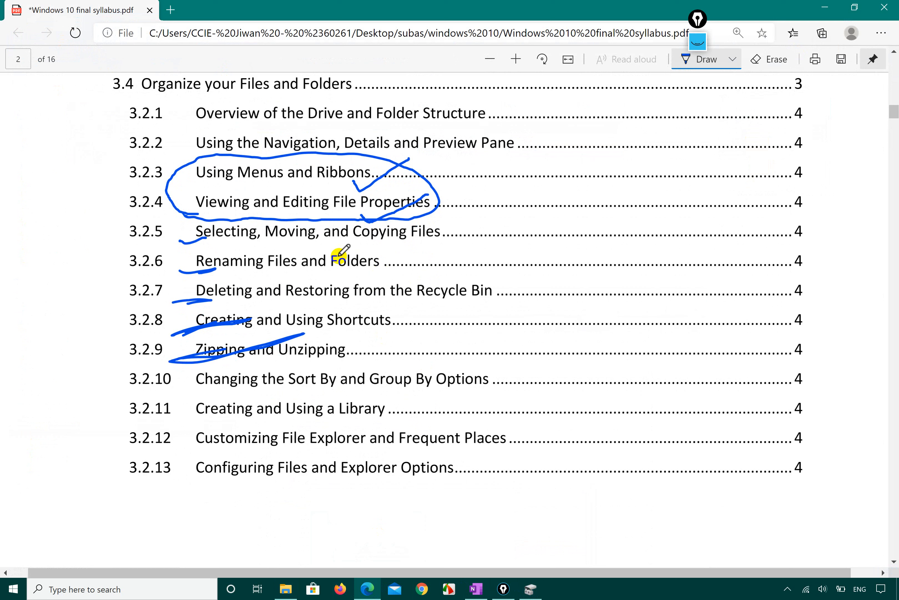
pyautogui.moveTo(255, 212)
pyautogui.mouseDown()
pyautogui.moveTo(321, 224)
pyautogui.moveTo(438, 220)
pyautogui.moveTo(296, 145)
pyautogui.moveTo(179, 168)
pyautogui.moveTo(187, 222)
pyautogui.moveTo(259, 229)
pyautogui.moveTo(305, 224)
pyautogui.moveTo(295, 219)
pyautogui.moveTo(421, 165)
pyautogui.mouseUp()
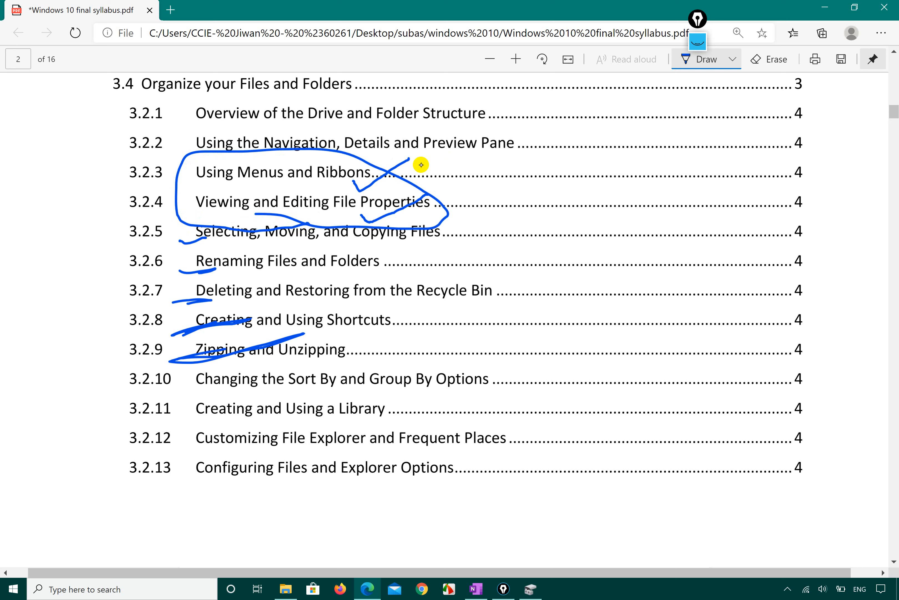
pyautogui.moveTo(186, 367); pyautogui.dragTo(201, 371)
pyautogui.hotkey('ctrl', 'z')
pyautogui.hotkey('ctrl', 'z')
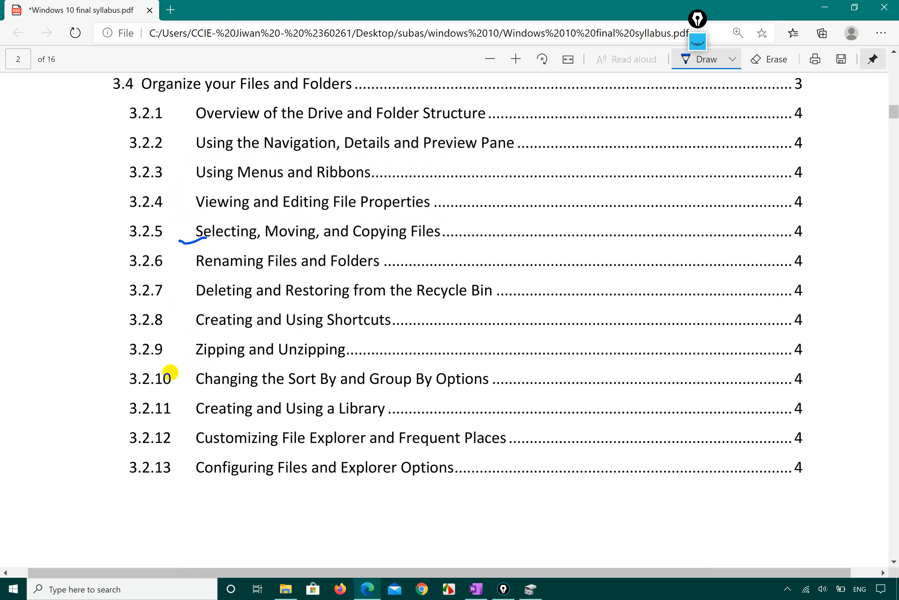
# - Underline topic 3.2.4, Viewing and Editing File Properties, in the syllabus PDF and return to File Explorer
pyautogui.moveTo(118, 201); pyautogui.dragTo(484, 217)
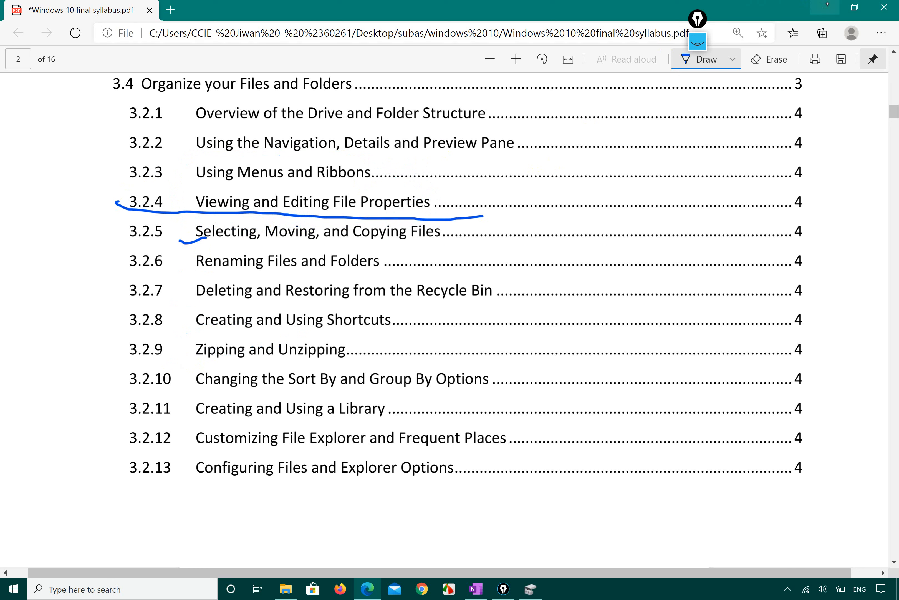
pyautogui.click(825, 7)
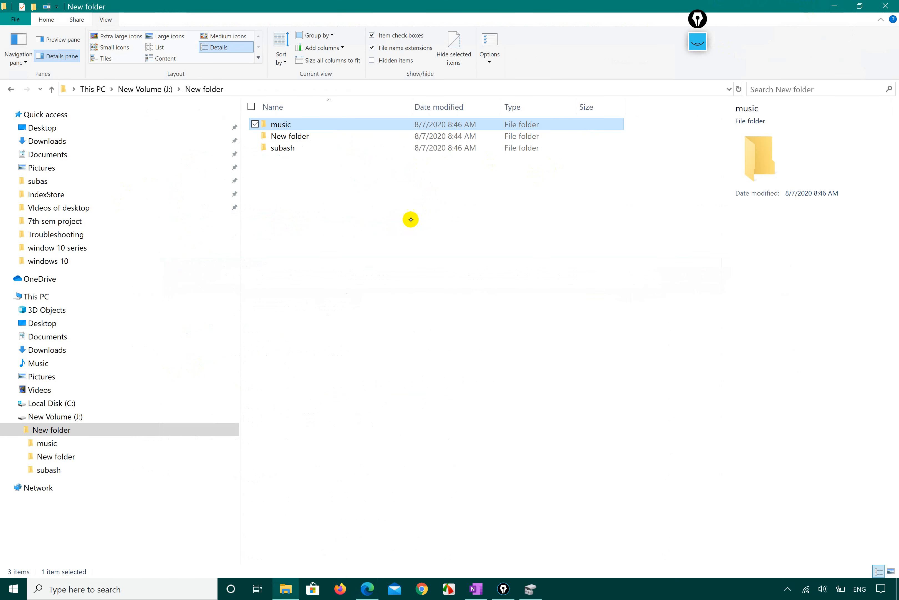
# - Deselect the music folder, hide the navigation pane, and show it again
pyautogui.click(392, 243)
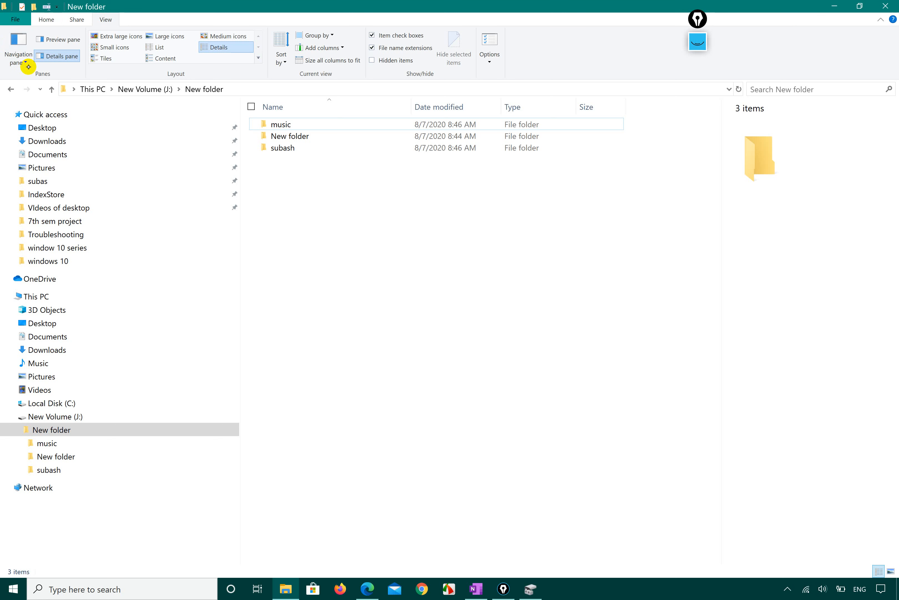
pyautogui.click(23, 58)
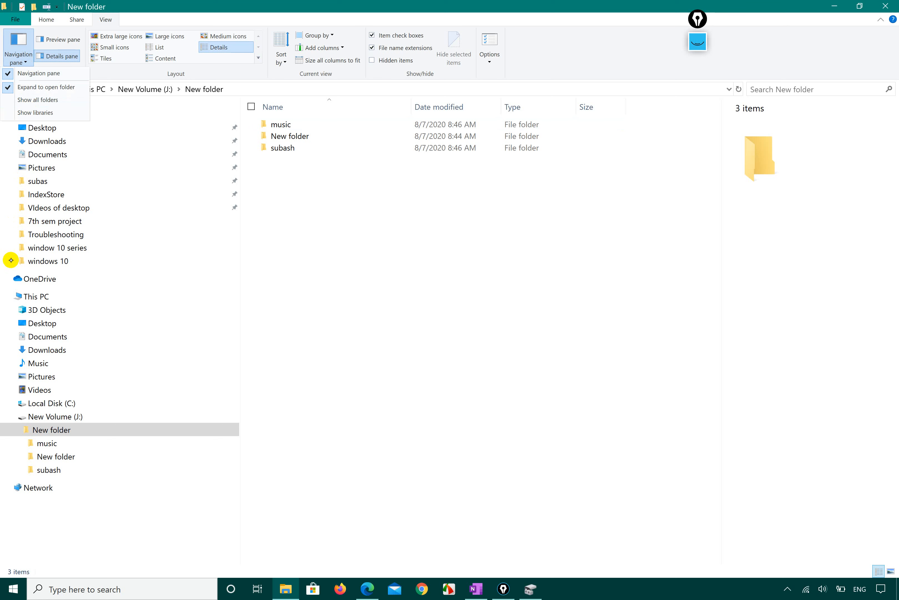
pyautogui.click(9, 72)
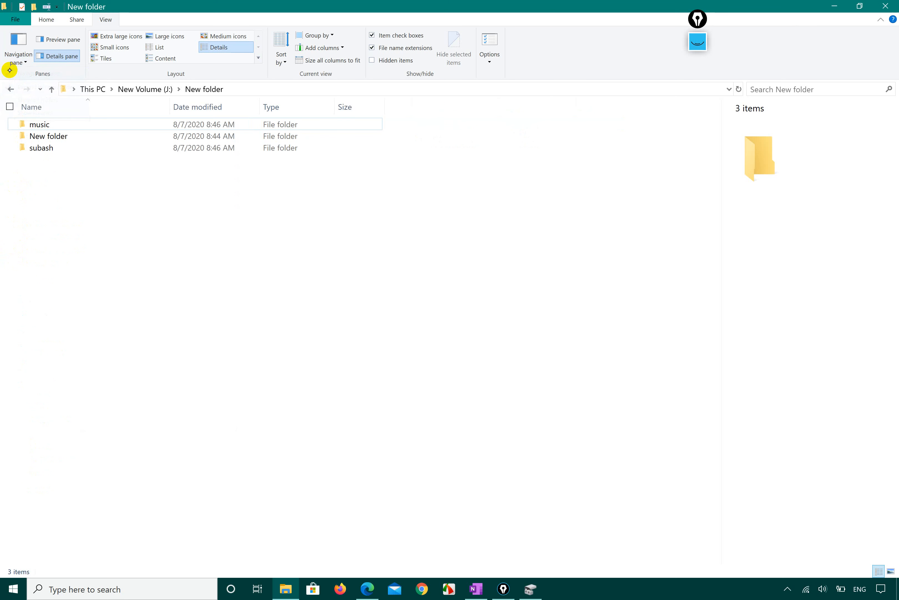
pyautogui.click(16, 58)
pyautogui.click(10, 72)
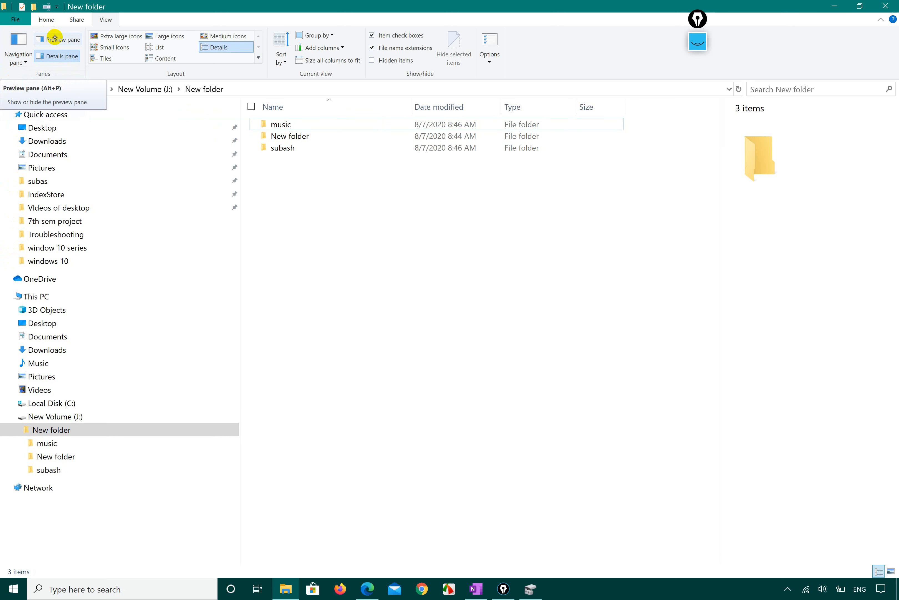
# - Expand the annotation toolbar, switch it to cursor mode, and select the last folder in New folder to show its details
pyautogui.click(695, 44)
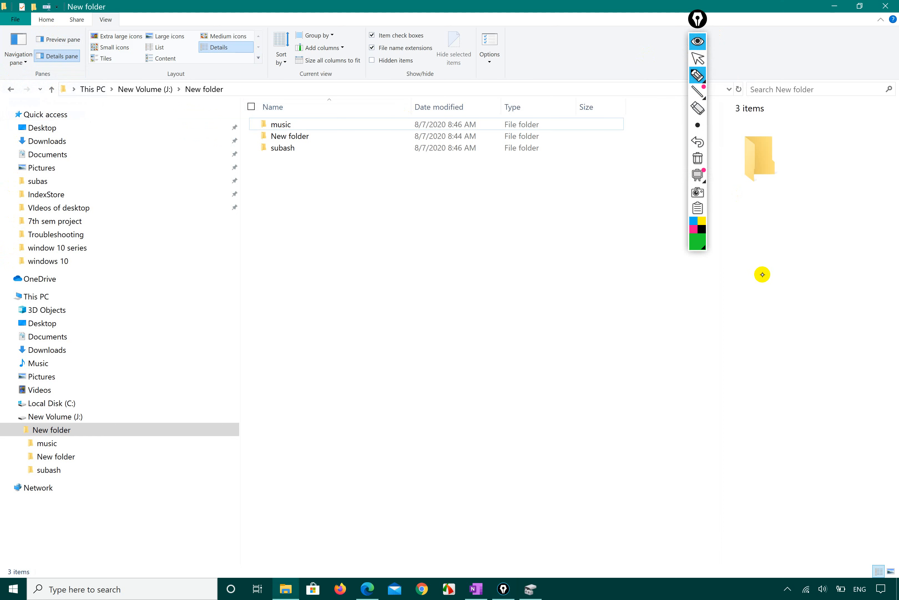
pyautogui.moveTo(698, 73)
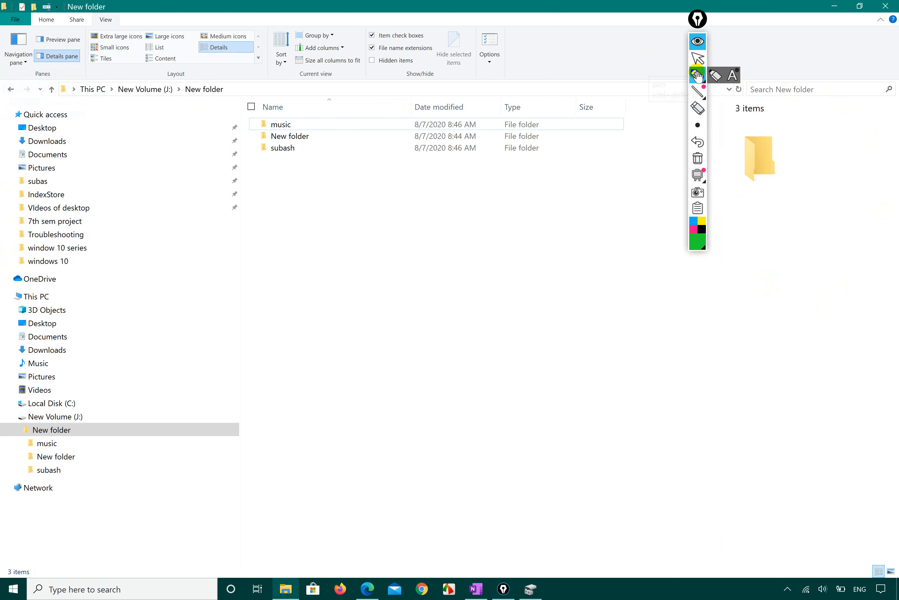
pyautogui.click(718, 122)
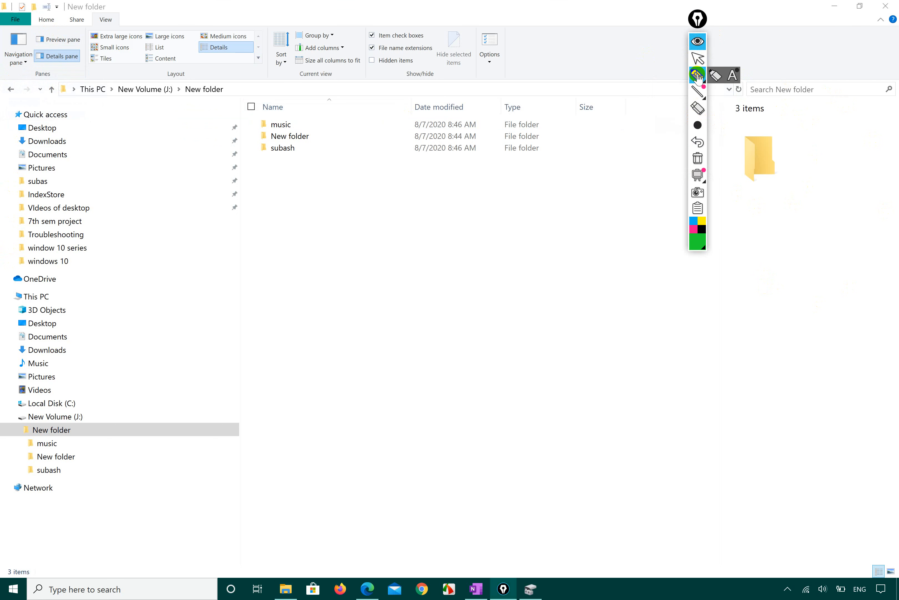
pyautogui.click(716, 76)
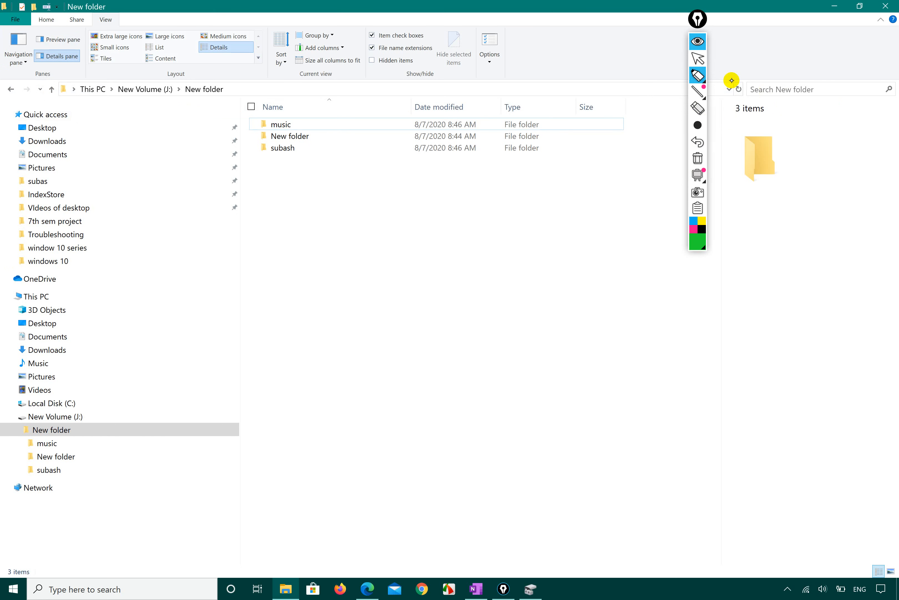
pyautogui.click(698, 58)
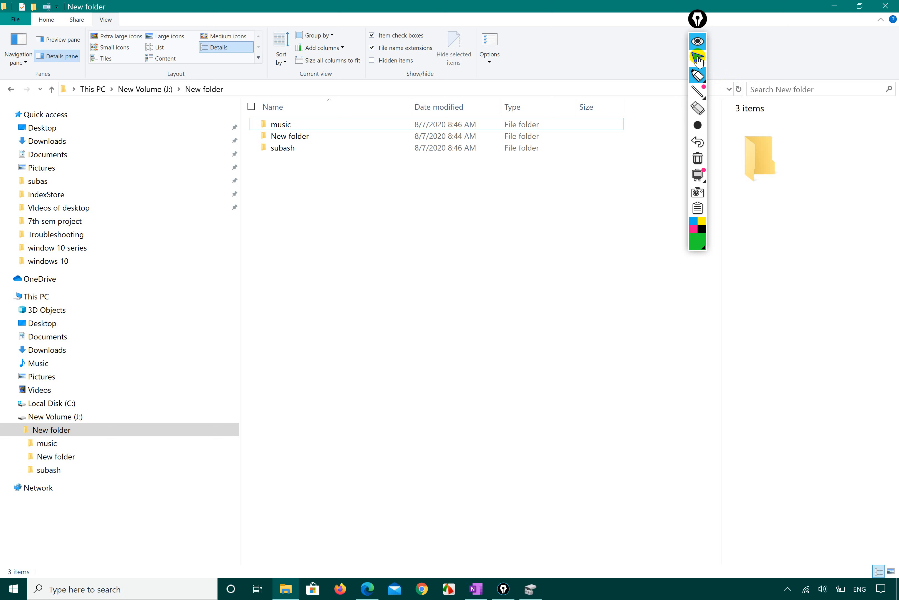
pyautogui.click(57, 57)
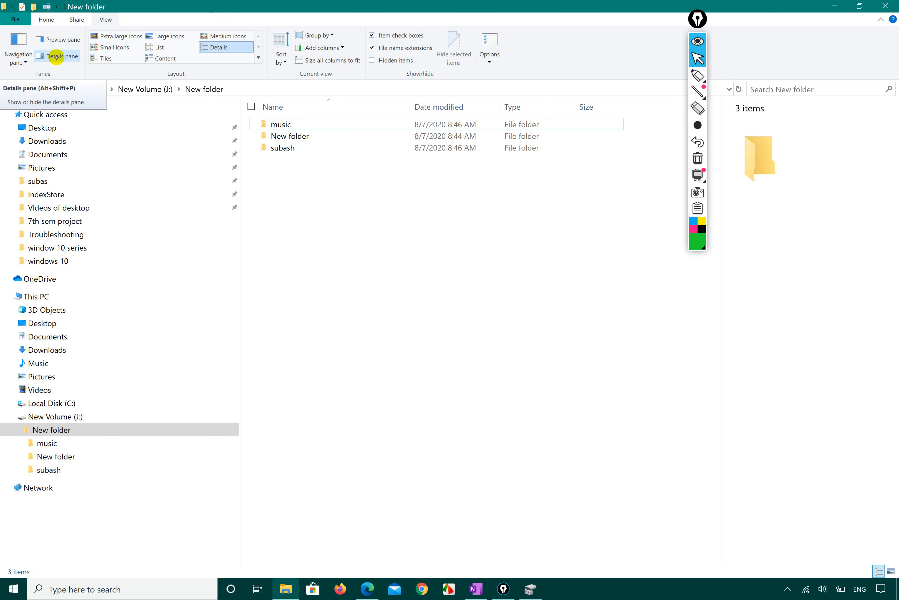
pyautogui.click(306, 144)
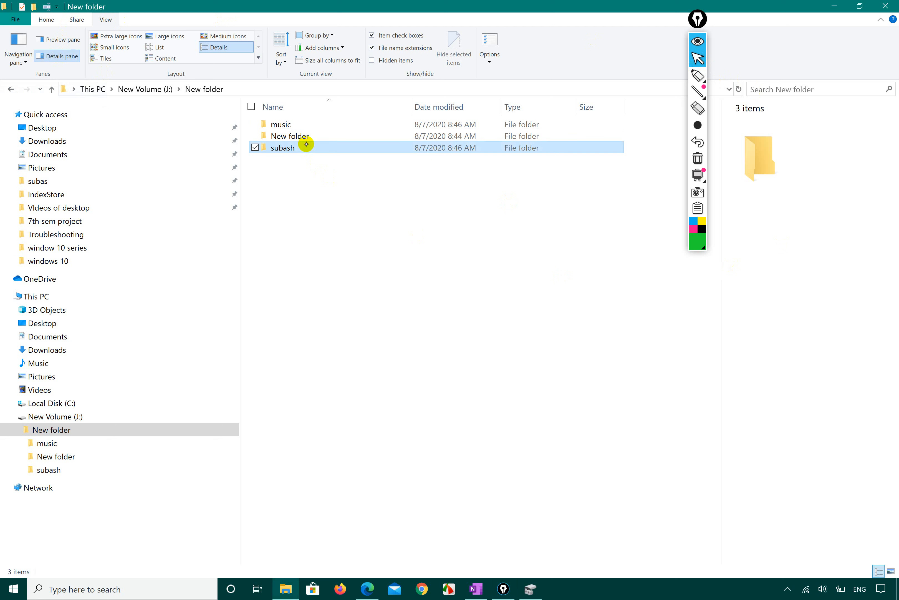
# - Reactivate the annotation pen and try to draw in the empty area below the folder list
pyautogui.click(698, 75)
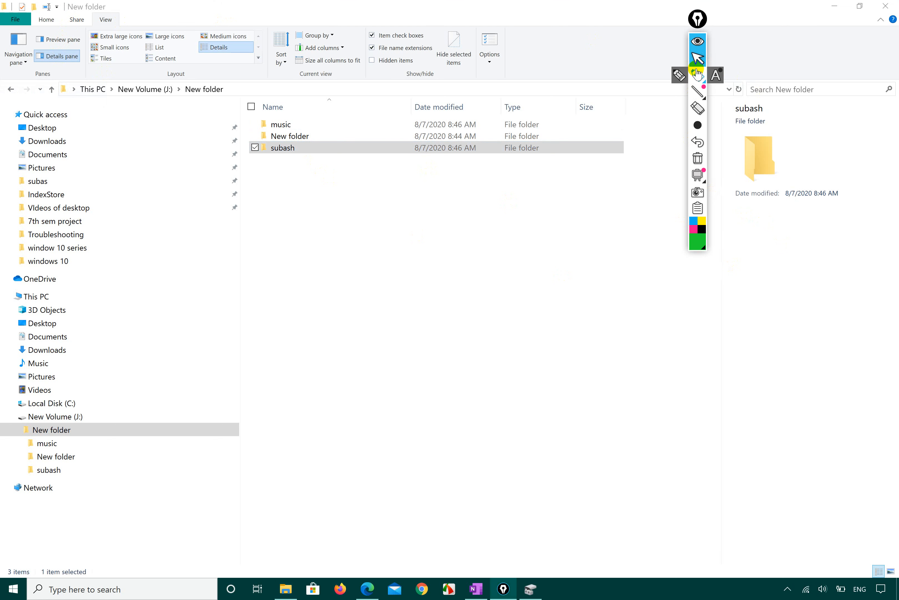
pyautogui.click(679, 75)
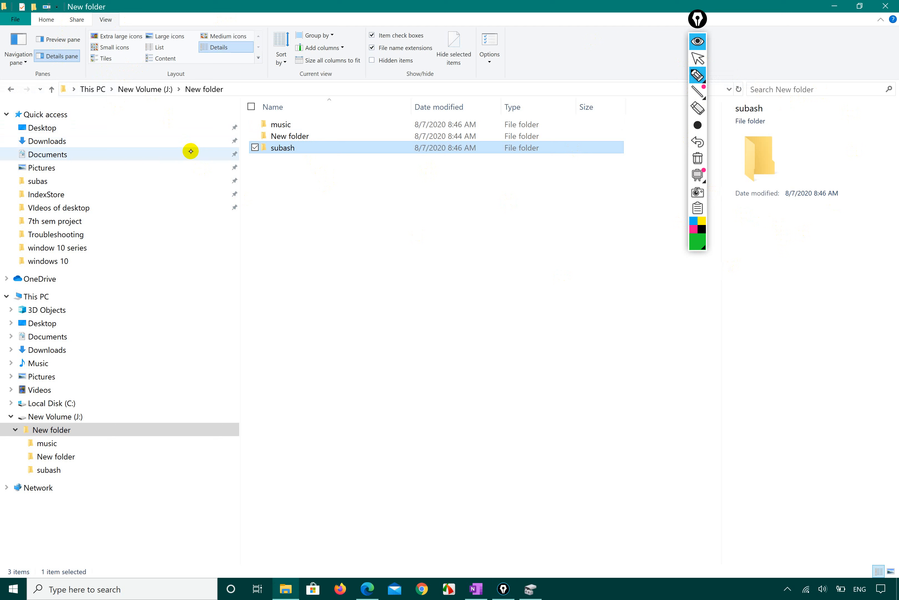
pyautogui.click(702, 42)
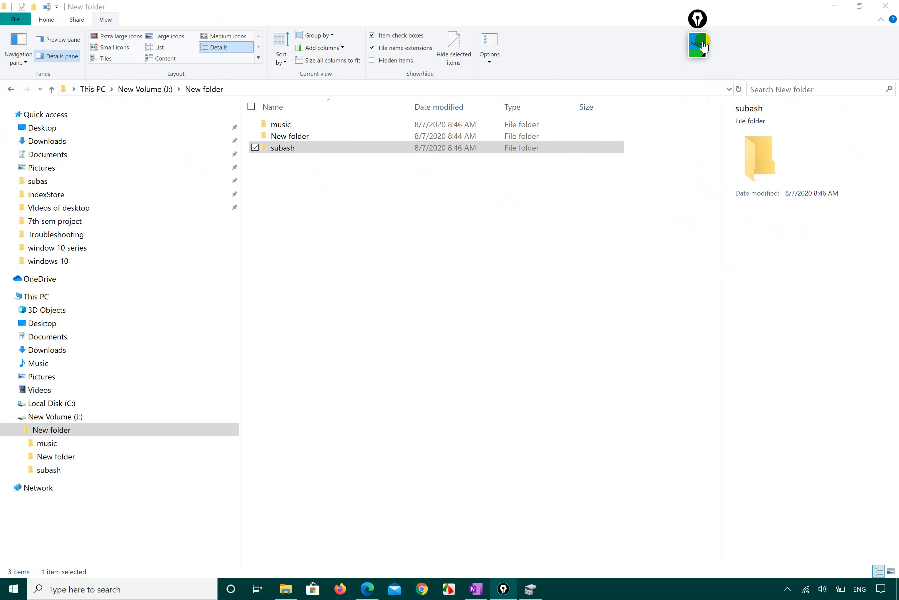
pyautogui.click(700, 45)
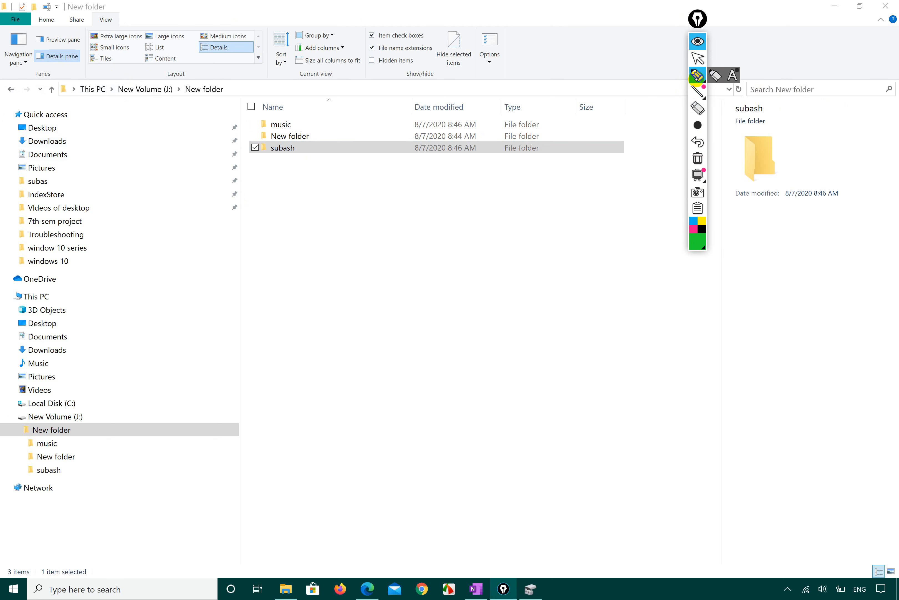
pyautogui.click(420, 268)
pyautogui.moveTo(342, 281)
pyautogui.mouseDown()
pyautogui.moveTo(483, 267)
pyautogui.moveTo(447, 295)
pyautogui.moveTo(465, 281)
pyautogui.mouseUp()
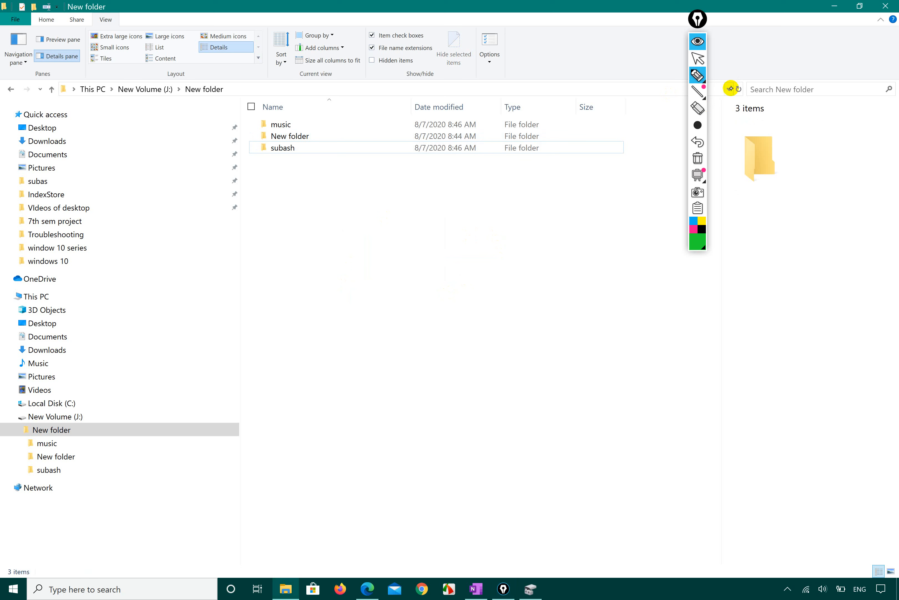
# - Minimize File Explorer, test the green pen on the desktop, clear all ink, and restore the window in cursor mode
pyautogui.click(841, 6)
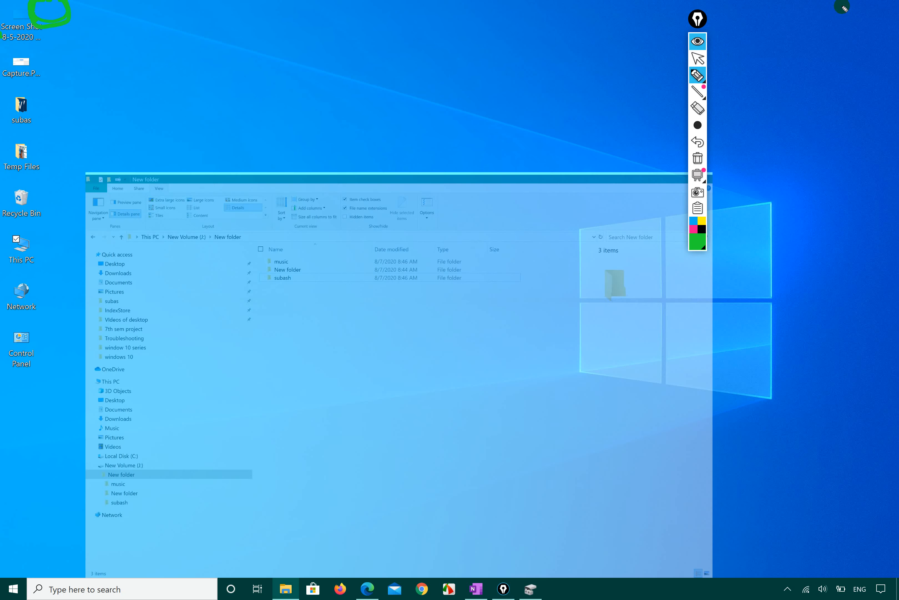
pyautogui.moveTo(578, 95)
pyautogui.mouseDown()
pyautogui.moveTo(619, 165)
pyautogui.moveTo(576, 91)
pyautogui.moveTo(520, 172)
pyautogui.mouseUp()
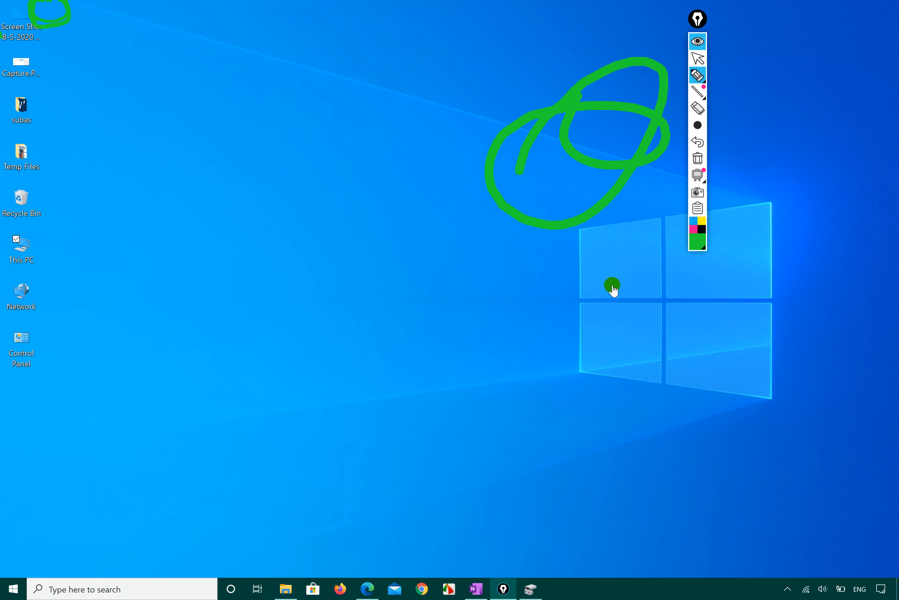
pyautogui.click(698, 156)
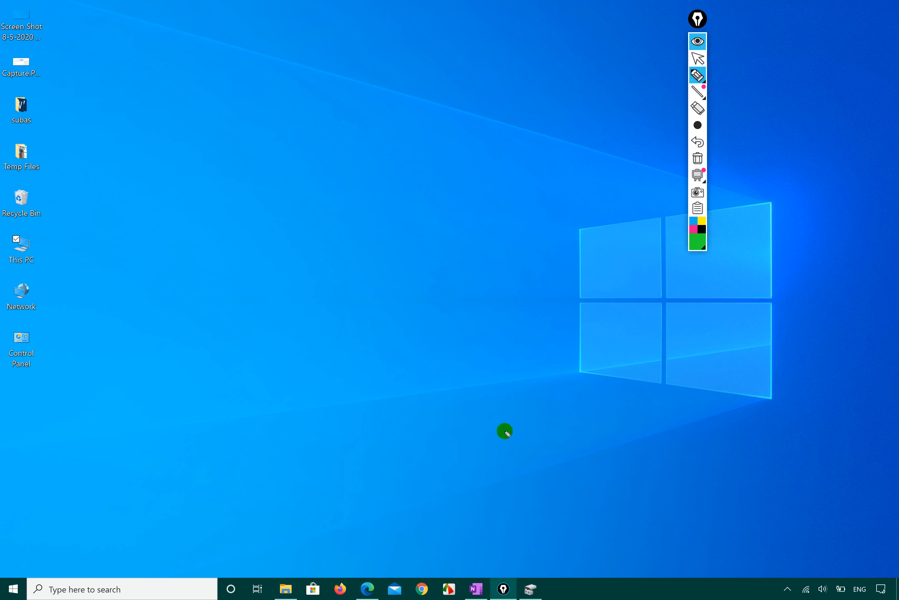
pyautogui.click(699, 59)
pyautogui.click(286, 588)
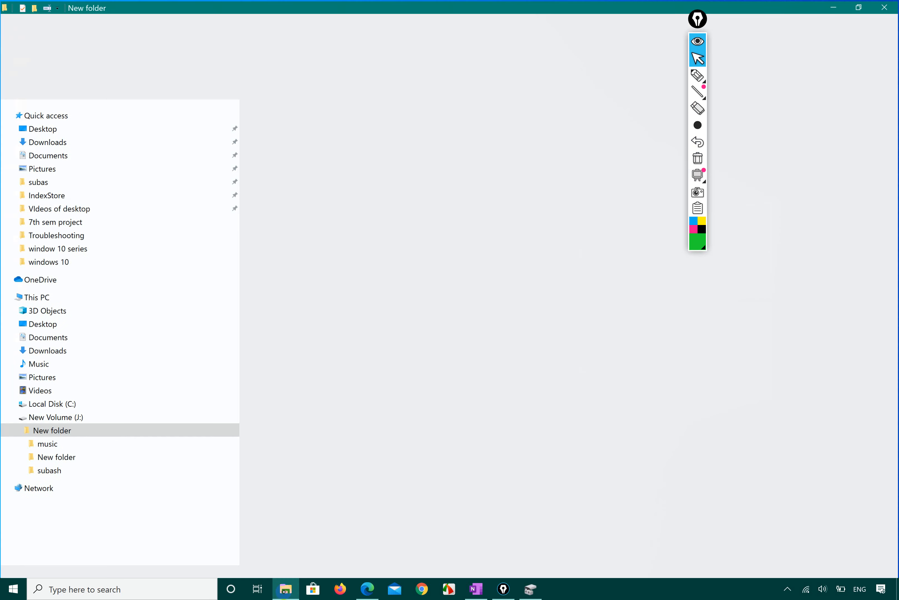
# - Circle the Layout, Current view and Show/hide command groups with the green pen, and clear the mark
pyautogui.click(698, 76)
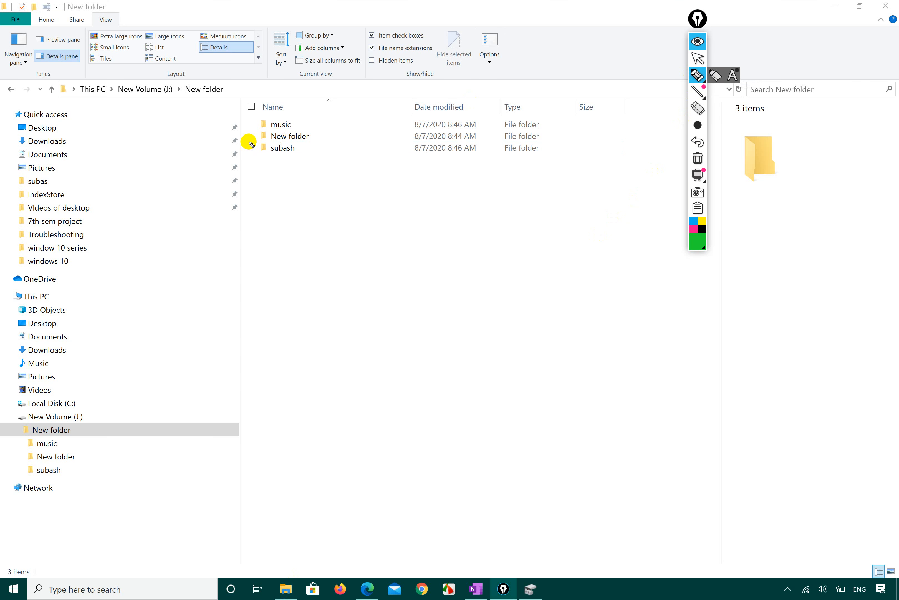
pyautogui.moveTo(143, 26)
pyautogui.mouseDown()
pyautogui.moveTo(88, 58)
pyautogui.moveTo(270, 77)
pyautogui.moveTo(410, 66)
pyautogui.moveTo(493, 76)
pyautogui.moveTo(428, 3)
pyautogui.moveTo(217, 9)
pyautogui.moveTo(85, 33)
pyautogui.mouseUp()
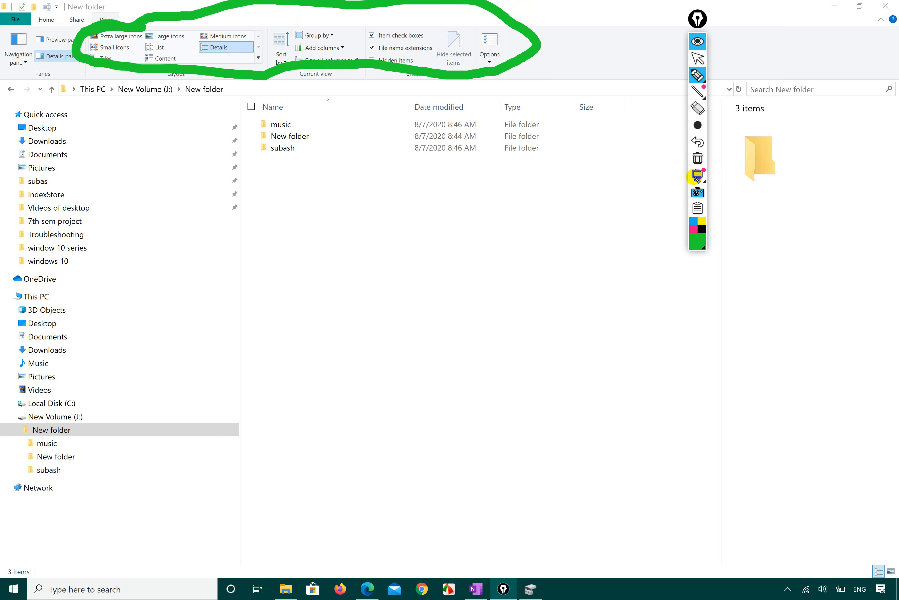
pyautogui.click(702, 165)
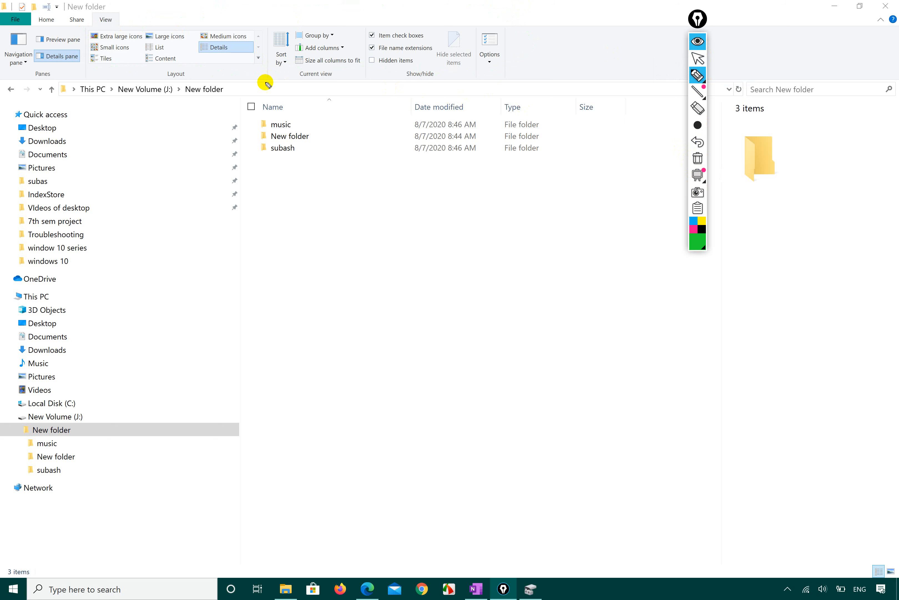
pyautogui.click(698, 59)
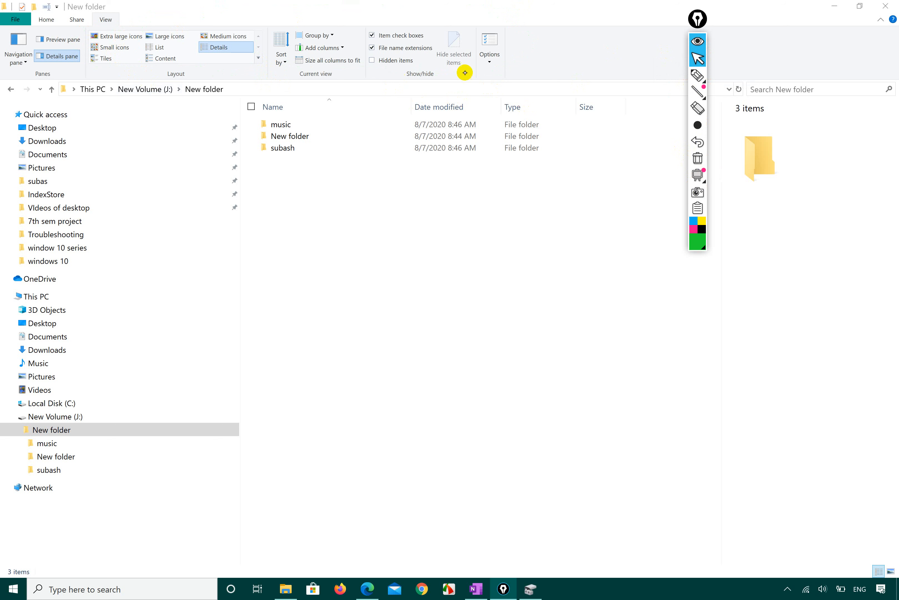
# - Mark the Extra large icons option with the green pen and clear the ink
pyautogui.click(698, 76)
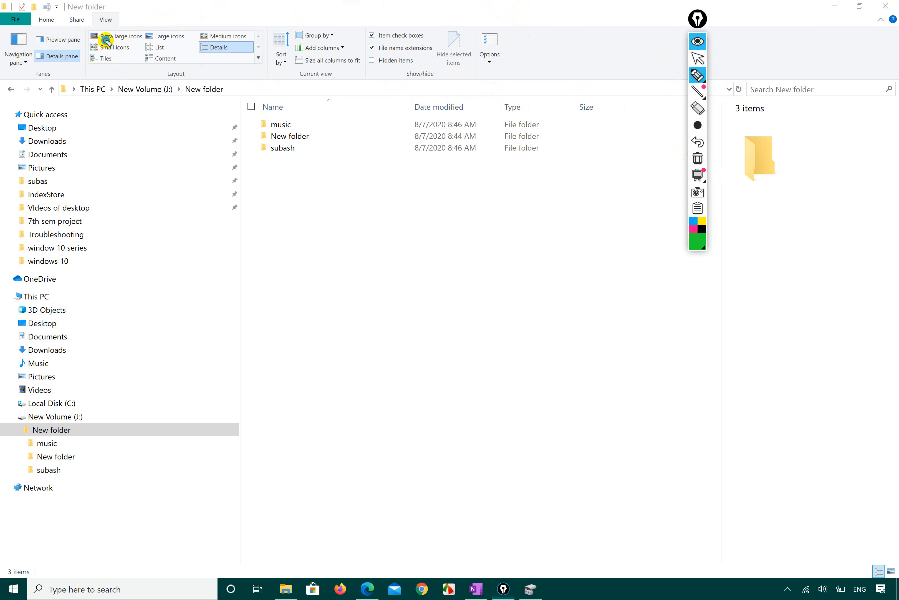
pyautogui.moveTo(106, 40)
pyautogui.mouseDown()
pyautogui.moveTo(144, 42)
pyautogui.moveTo(101, 34)
pyautogui.moveTo(147, 41)
pyautogui.mouseUp()
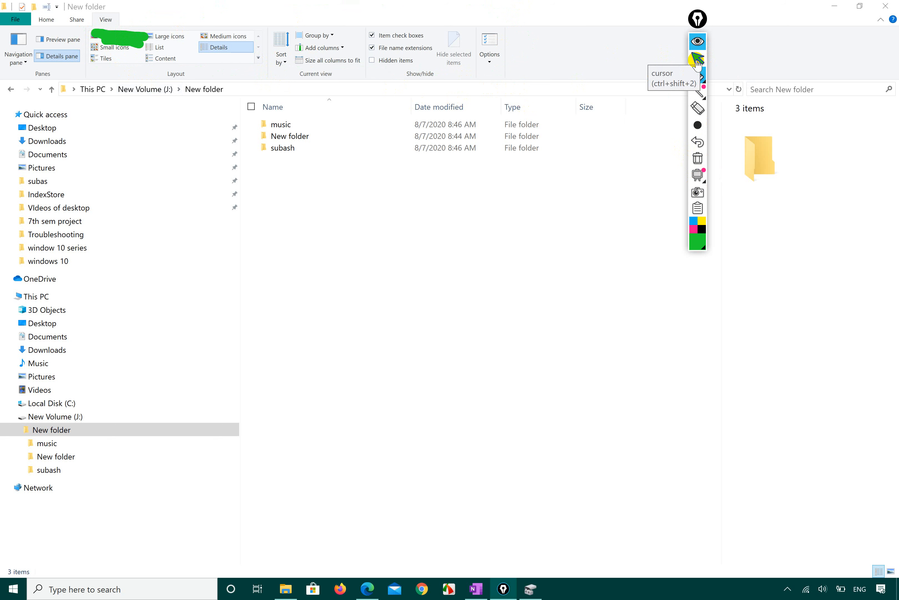
pyautogui.click(697, 158)
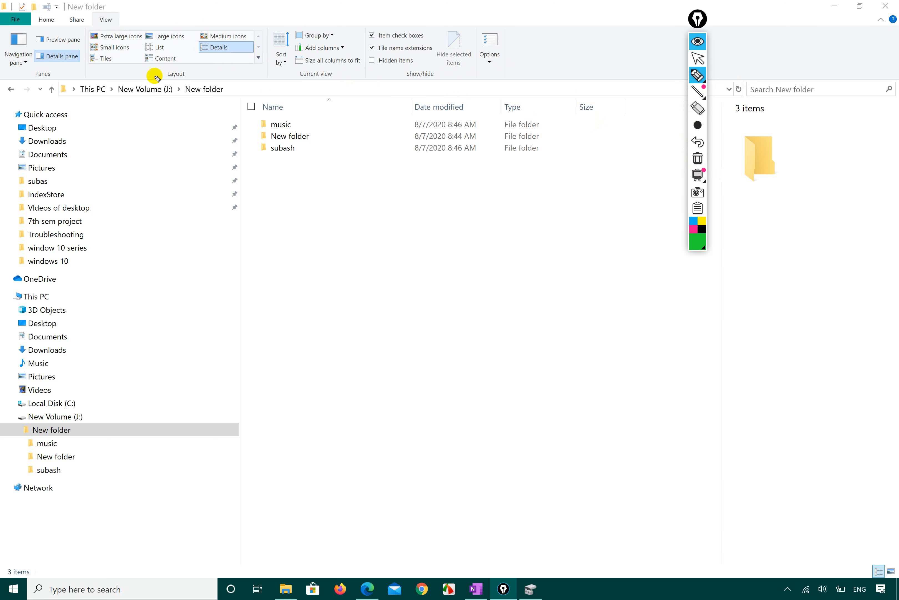
# - Return to cursor mode and display the contents of New folder as extra large icons
pyautogui.click(703, 62)
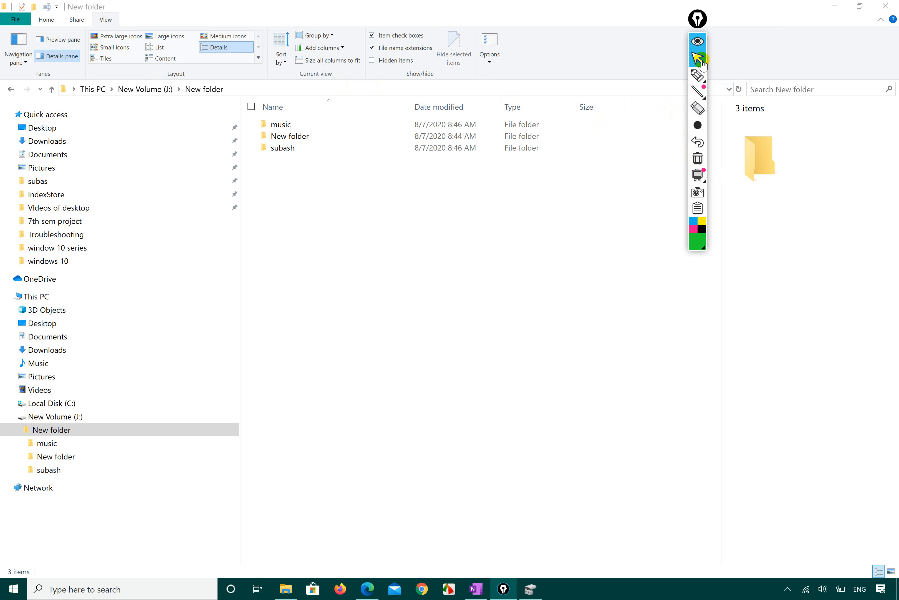
pyautogui.click(114, 38)
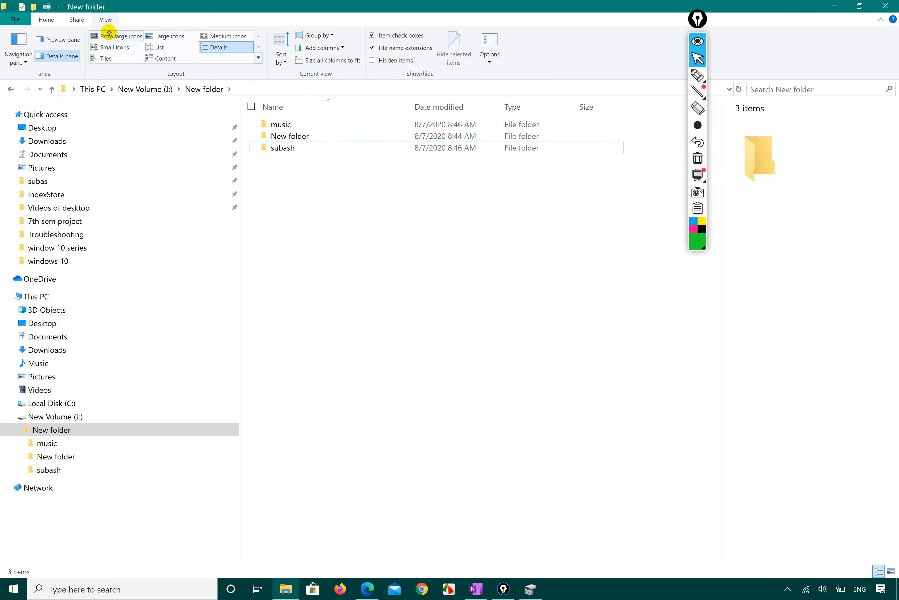
pyautogui.click(110, 34)
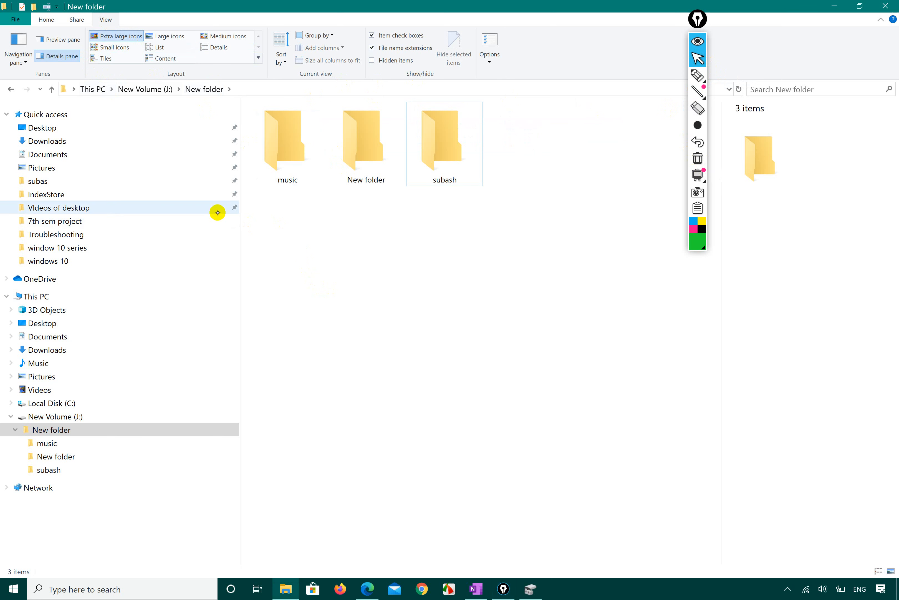
# - Browse Pictures, VIdeos of desktop and Desktop, open the first folder on the Desktop, and display its contents as extra large icons
pyautogui.click(54, 169)
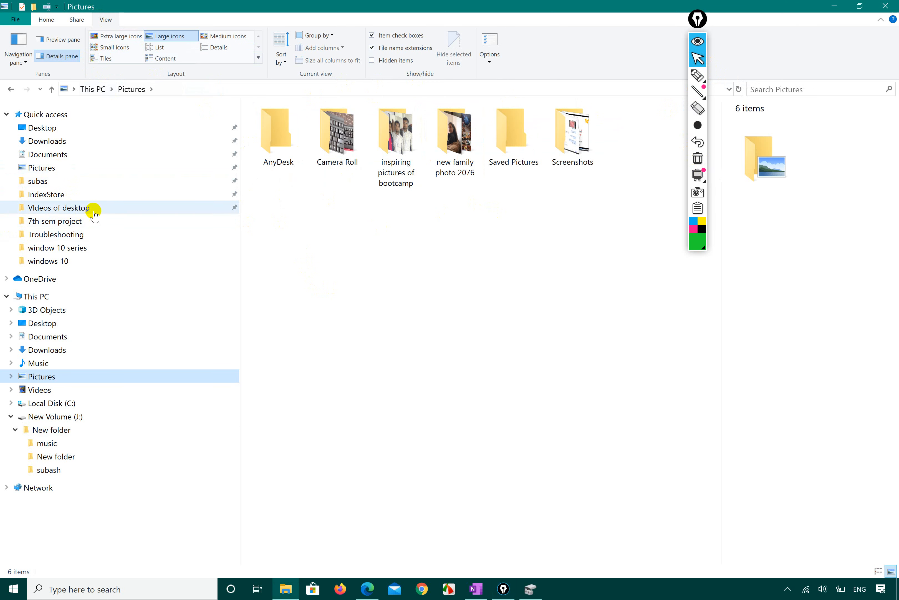
pyautogui.click(82, 207)
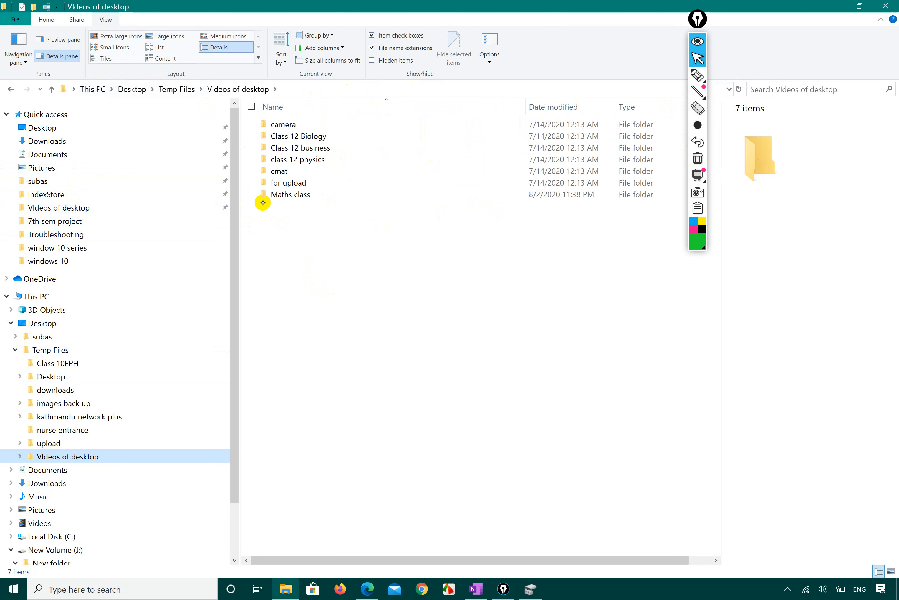
pyautogui.click(42, 128)
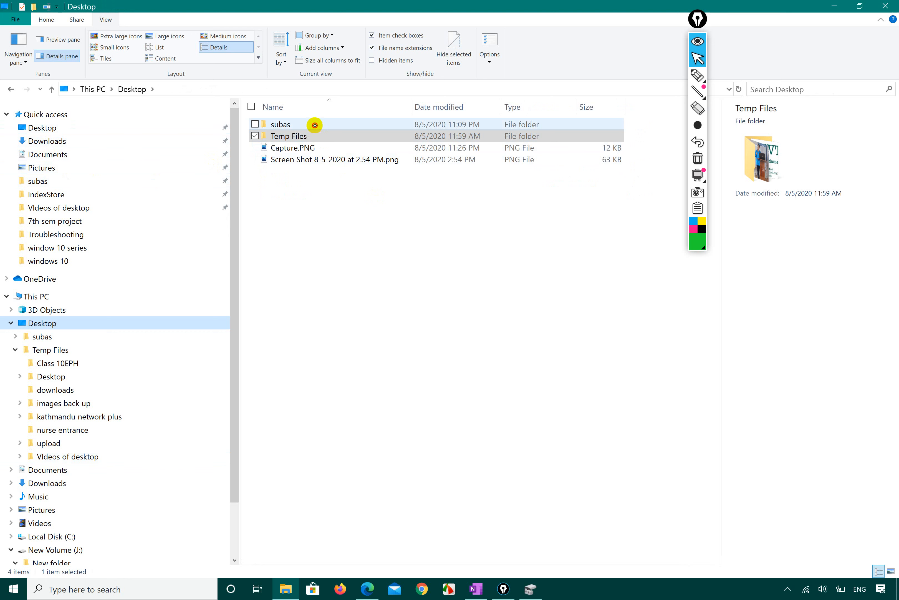
pyautogui.doubleClick(315, 125)
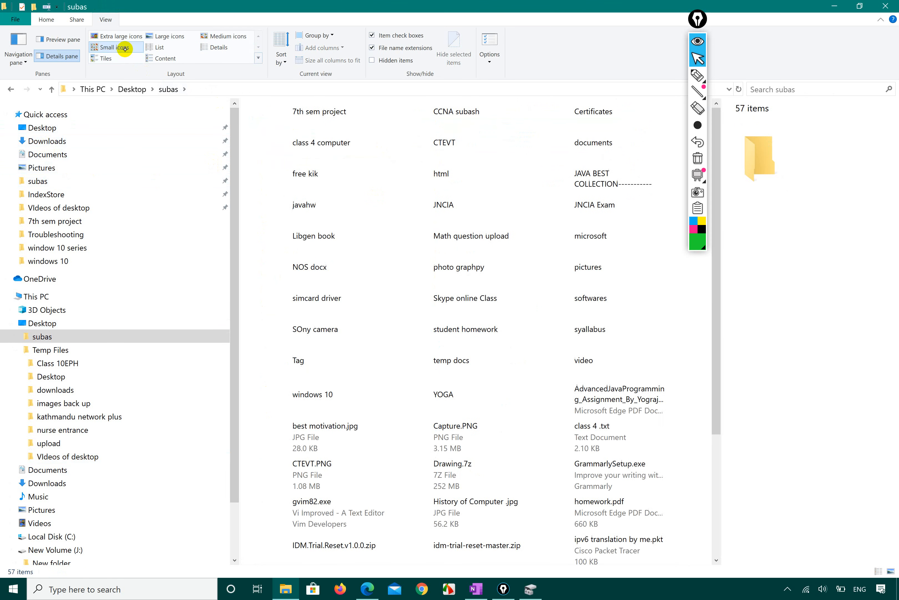
pyautogui.click(121, 36)
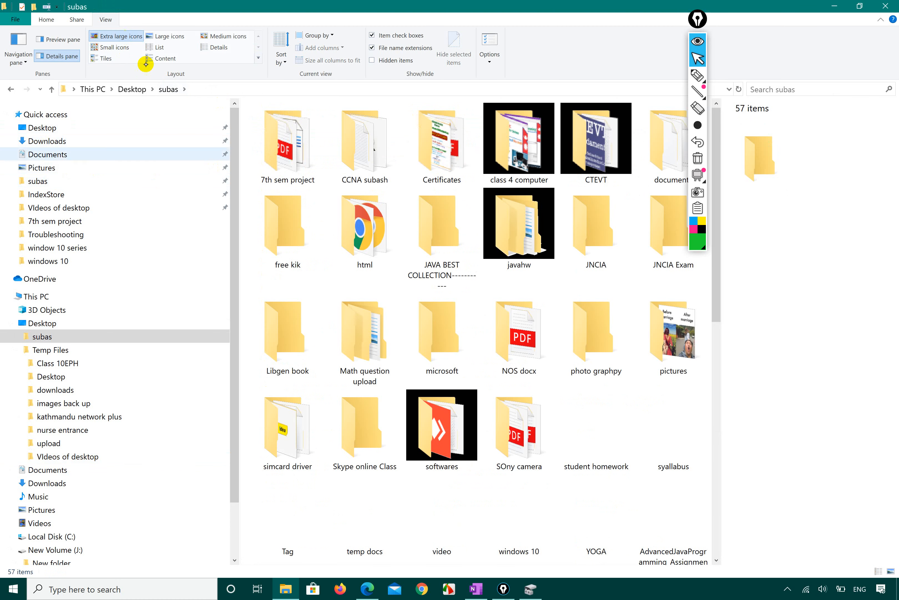
# - Narrow the navigation pane to give the folder contents more room, and browse the extra large icons
pyautogui.moveTo(237, 168); pyautogui.dragTo(123, 194)
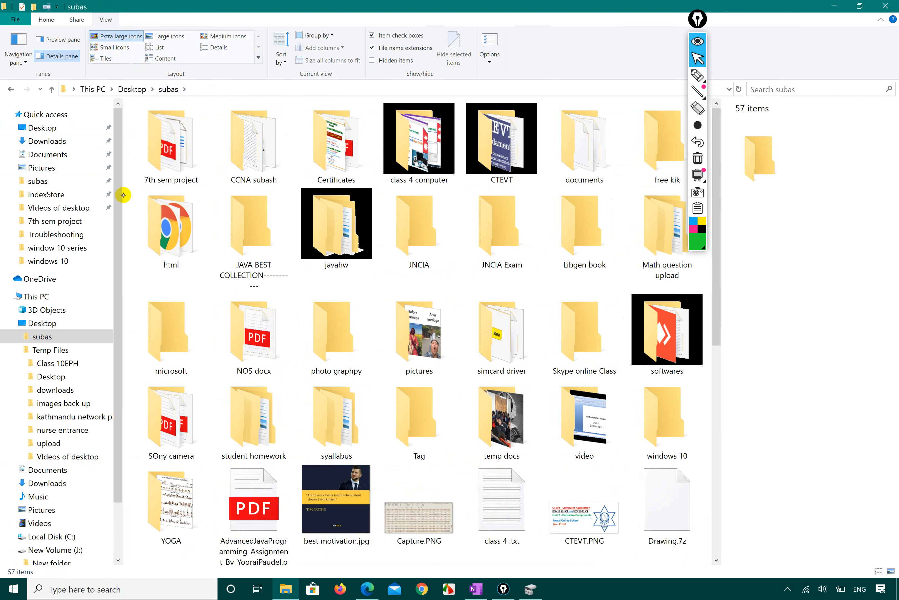
pyautogui.scroll(-2, 452, 329)
pyautogui.press('super+Tab')
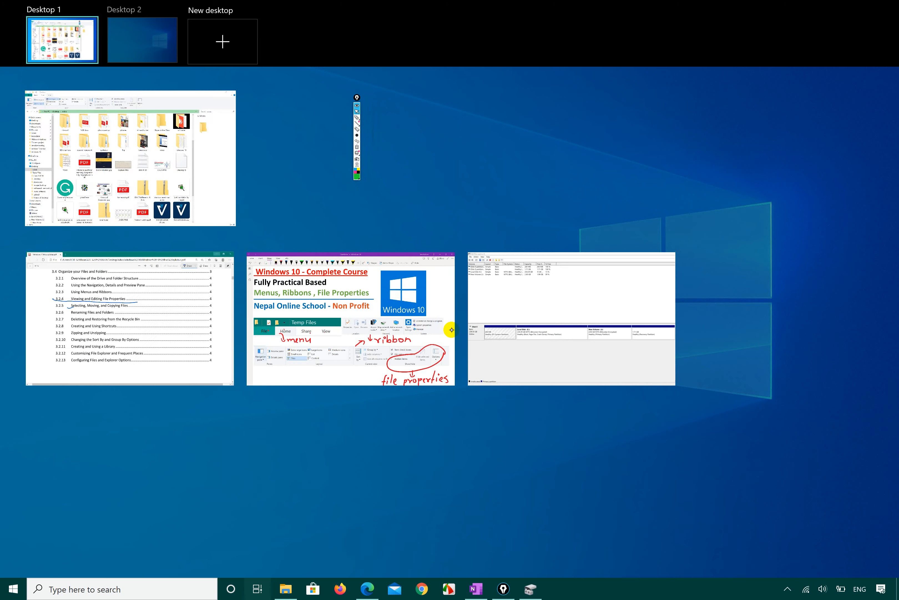
pyautogui.click(116, 151)
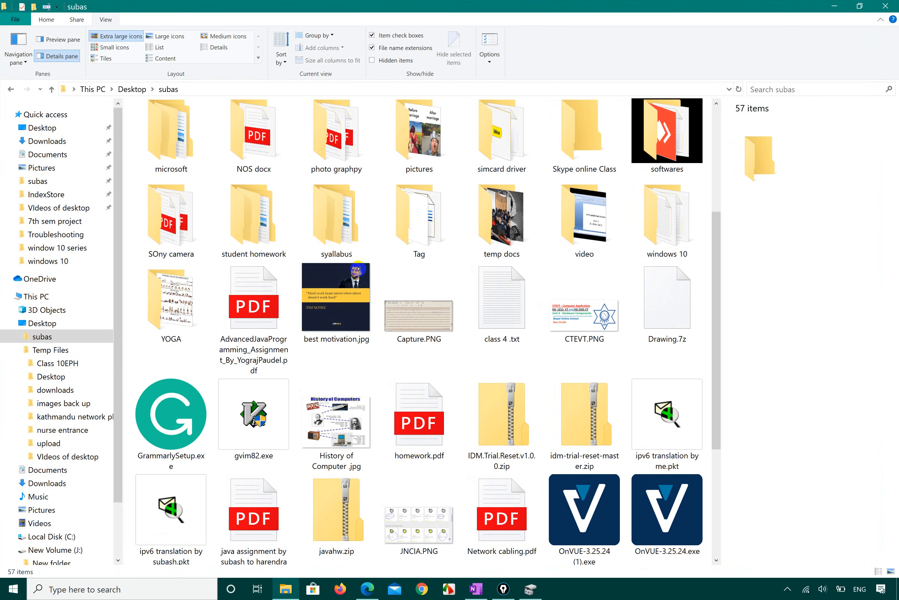
pyautogui.scroll(-5, 358, 268)
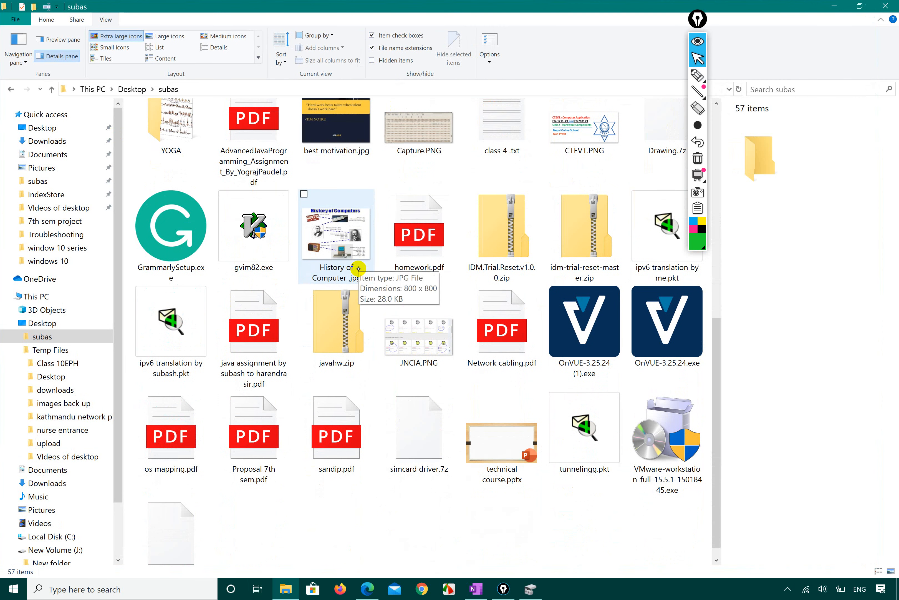
# - Underline the Small icons layout option with the green pen and undo the stroke
pyautogui.click(697, 76)
pyautogui.moveTo(94, 52); pyautogui.dragTo(106, 55)
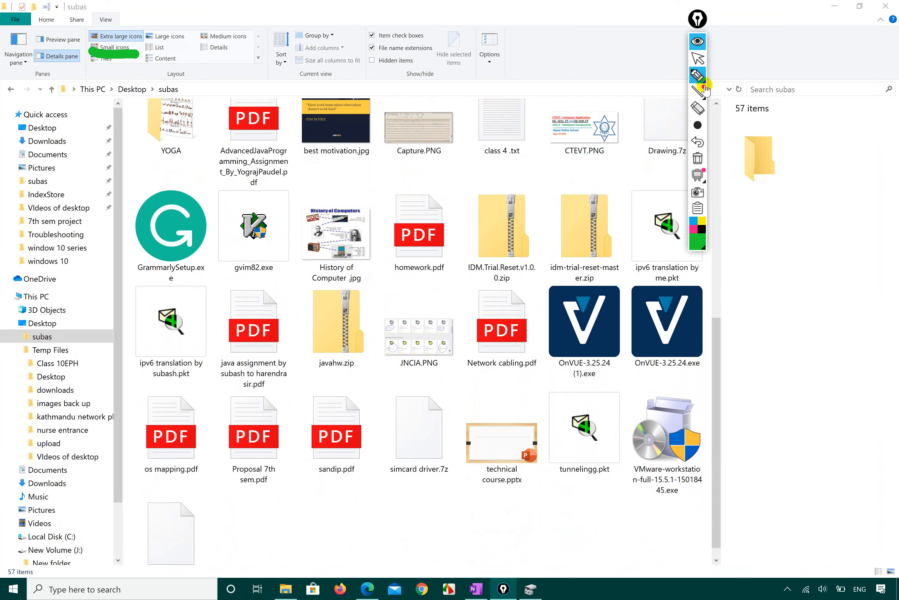
pyautogui.click(695, 57)
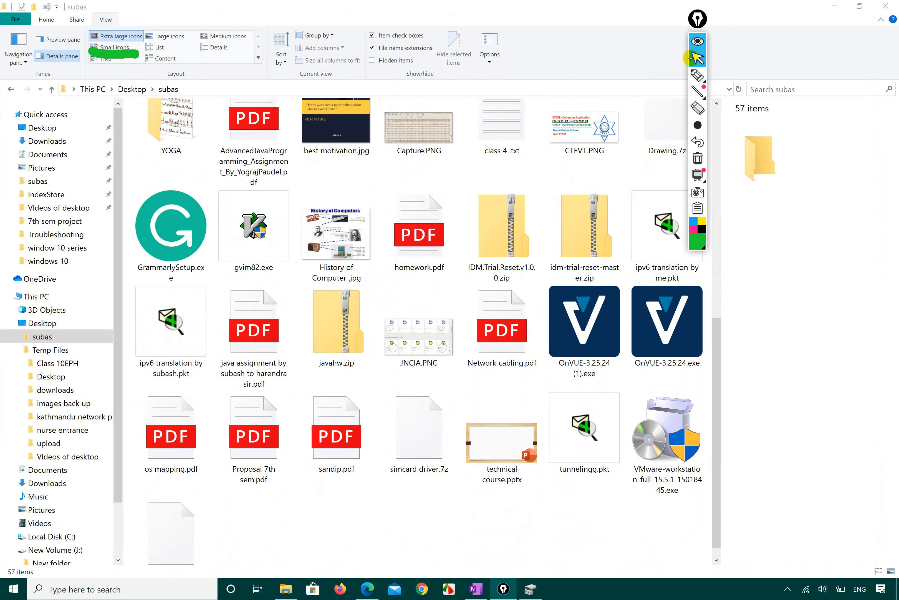
pyautogui.click(698, 143)
# - Return to the beginning of the folder and display its contents as small icons
pyautogui.click(697, 75)
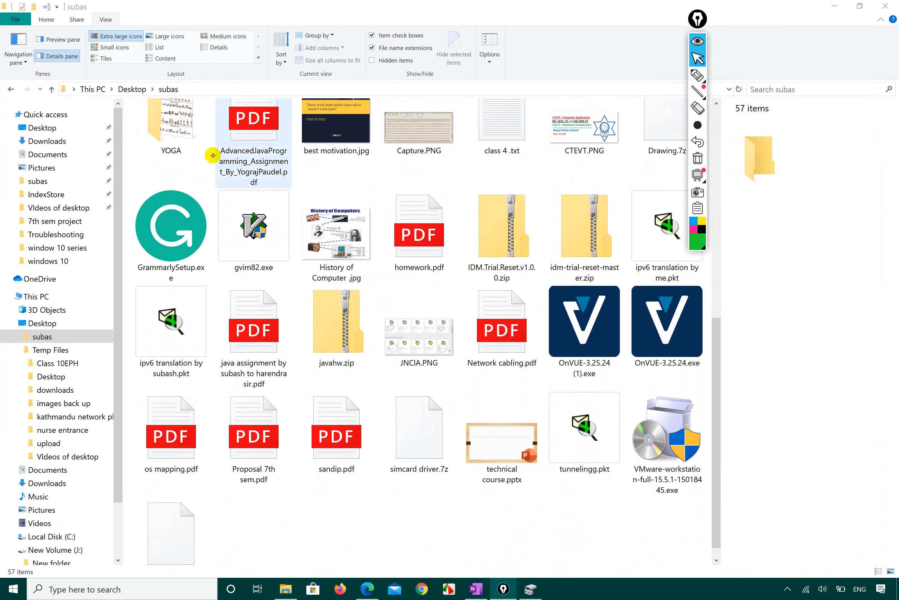
pyautogui.scroll(10, 213, 156)
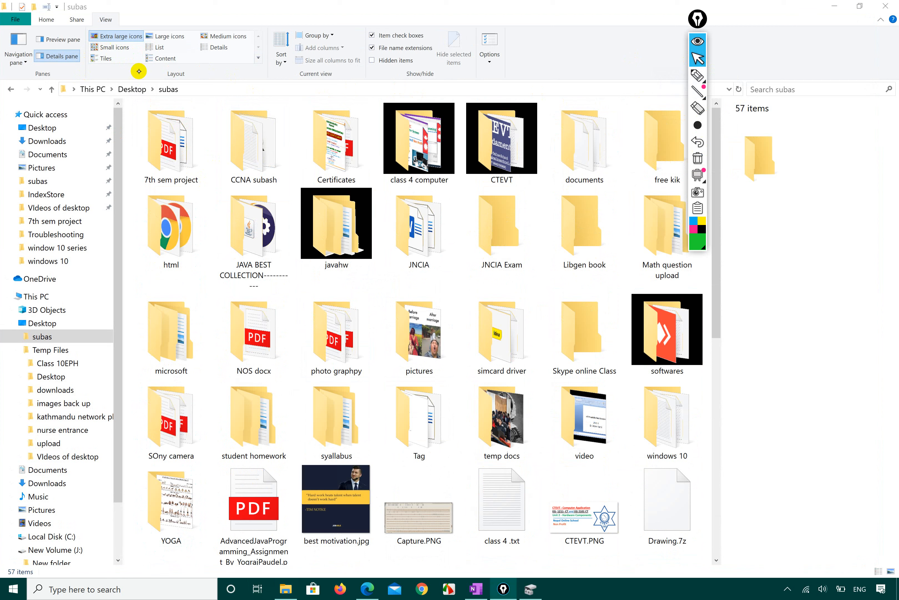
pyautogui.click(117, 48)
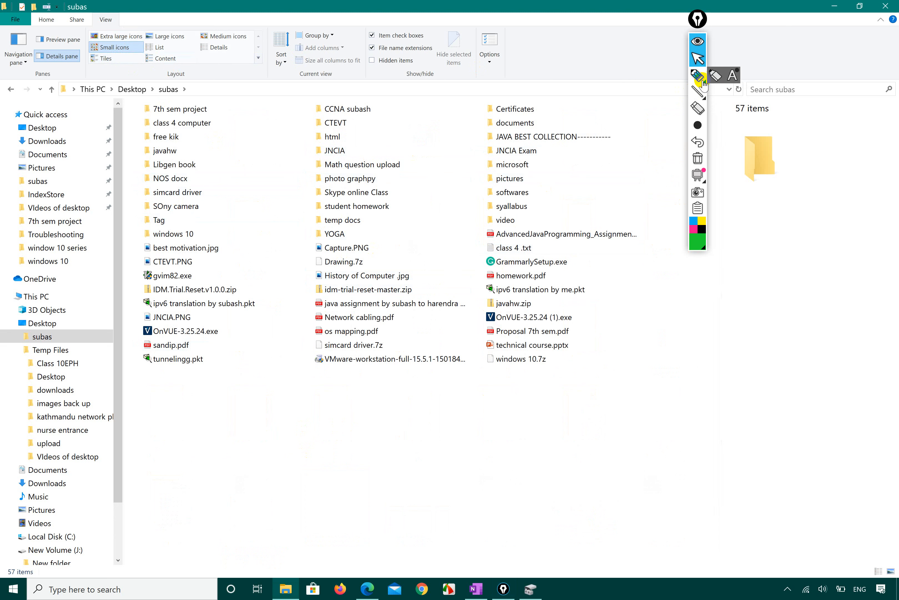
# - Draw short green strokes beneath the Tiles option with the pen and erase them
pyautogui.click(698, 76)
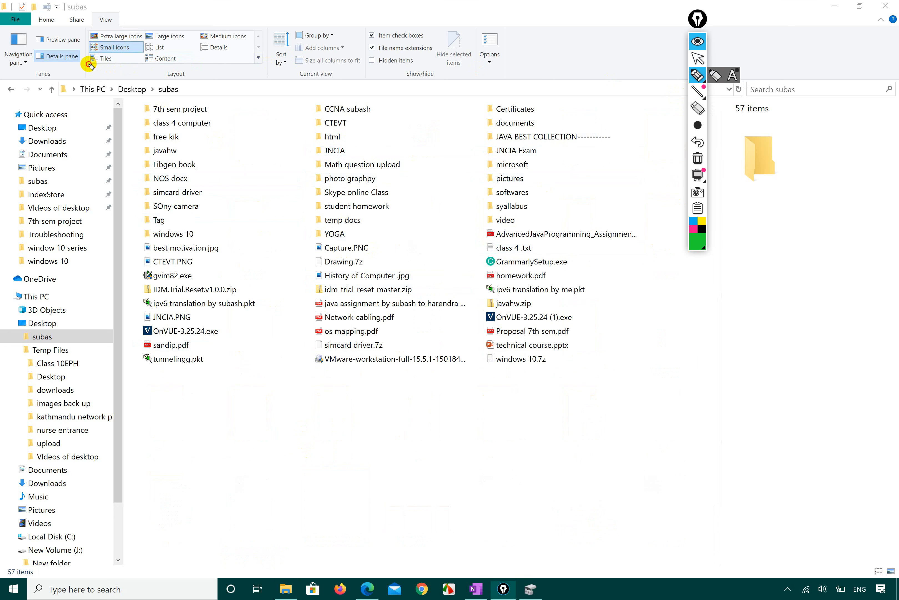
pyautogui.moveTo(89, 65)
pyautogui.mouseDown()
pyautogui.moveTo(105, 68)
pyautogui.moveTo(99, 97)
pyautogui.mouseUp()
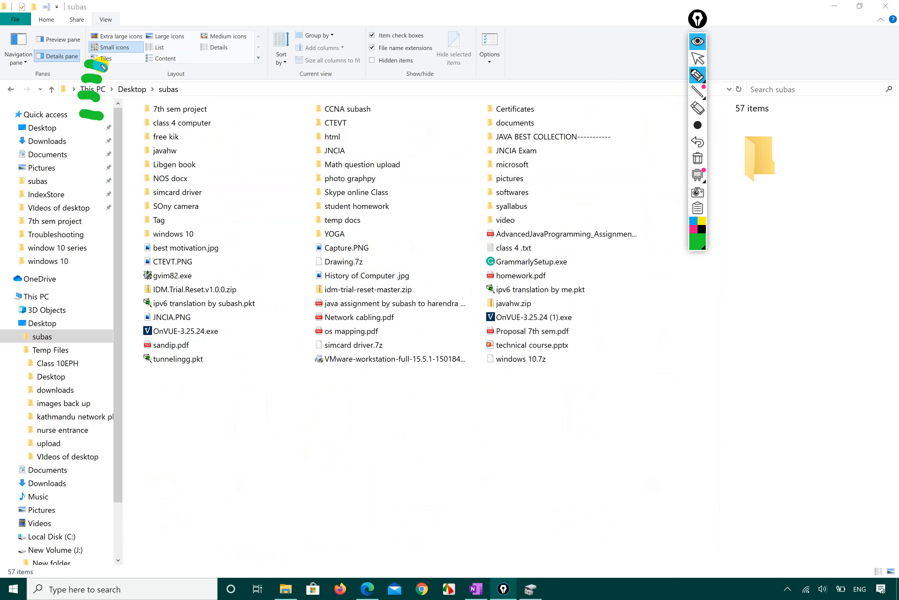
pyautogui.click(700, 109)
pyautogui.moveTo(98, 86)
pyautogui.mouseDown()
pyautogui.moveTo(93, 44)
pyautogui.moveTo(87, 122)
pyautogui.mouseUp()
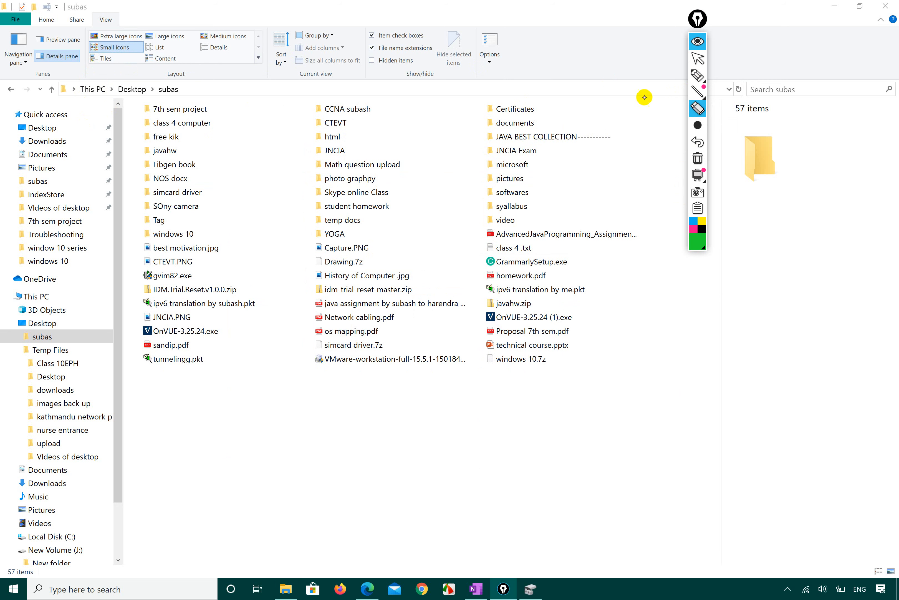
pyautogui.click(698, 59)
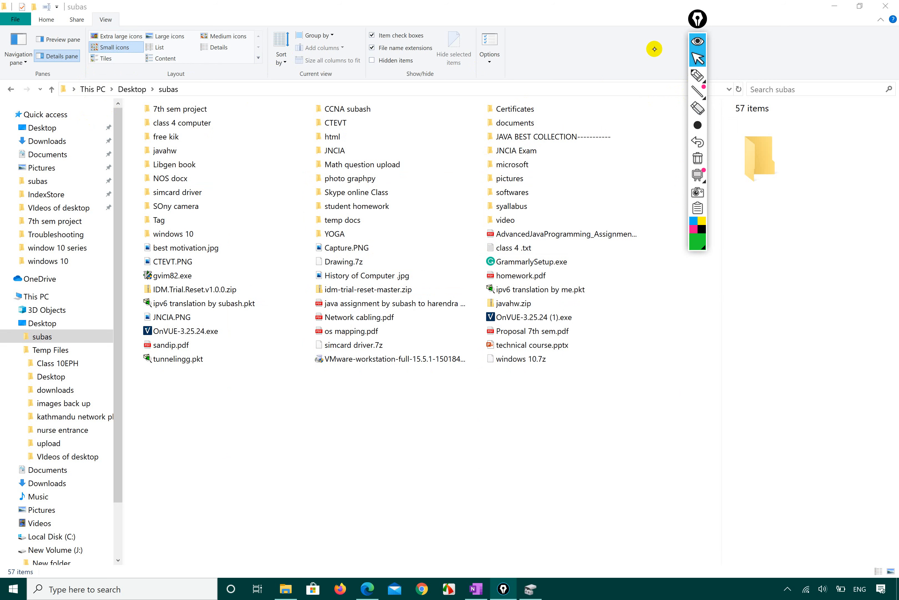
# - Display the folder's contents as tiles, browse them, and hide the Details pane
pyautogui.click(103, 58)
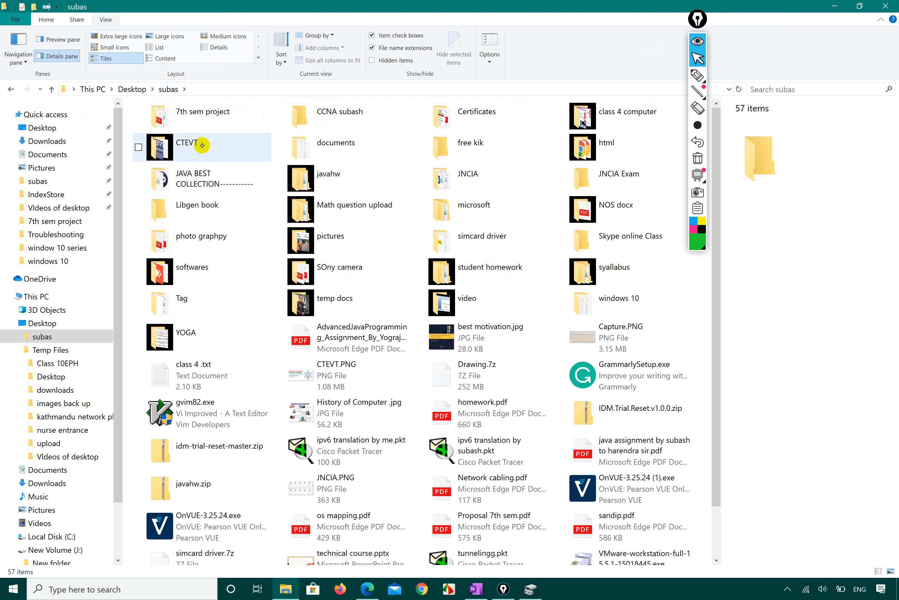
pyautogui.scroll(-1, 240, 222)
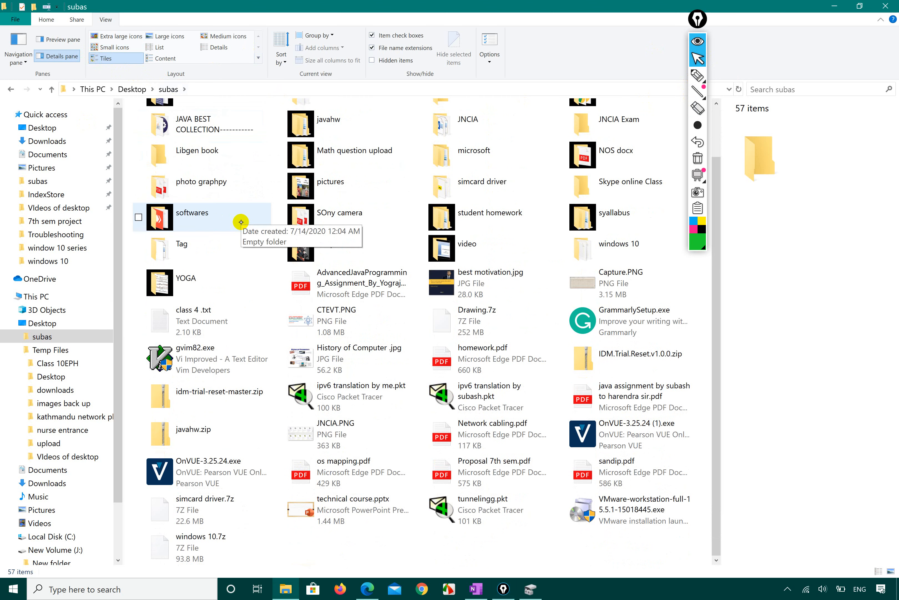
pyautogui.click(58, 56)
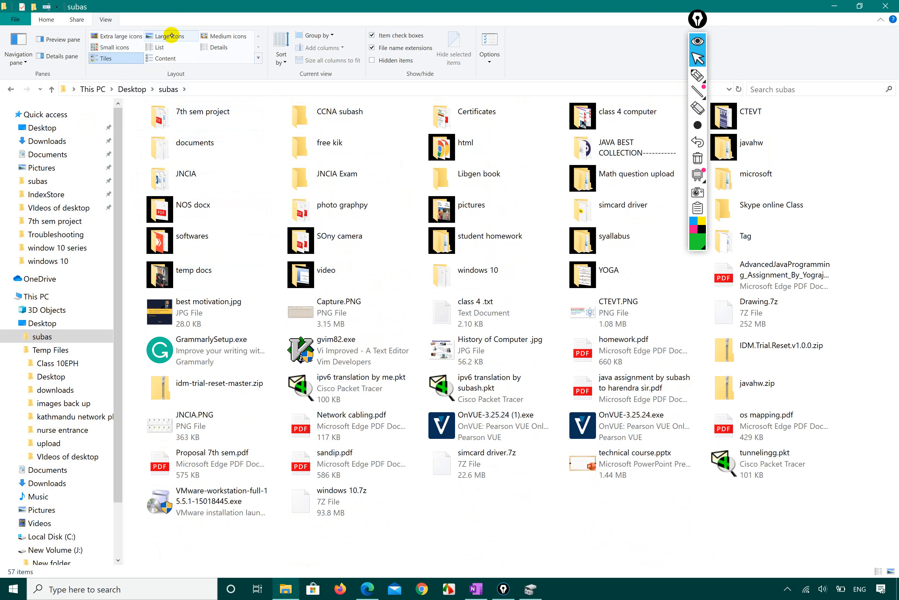
# - Draw a green check mark beside the Large icons option and return to cursor mode
pyautogui.click(696, 77)
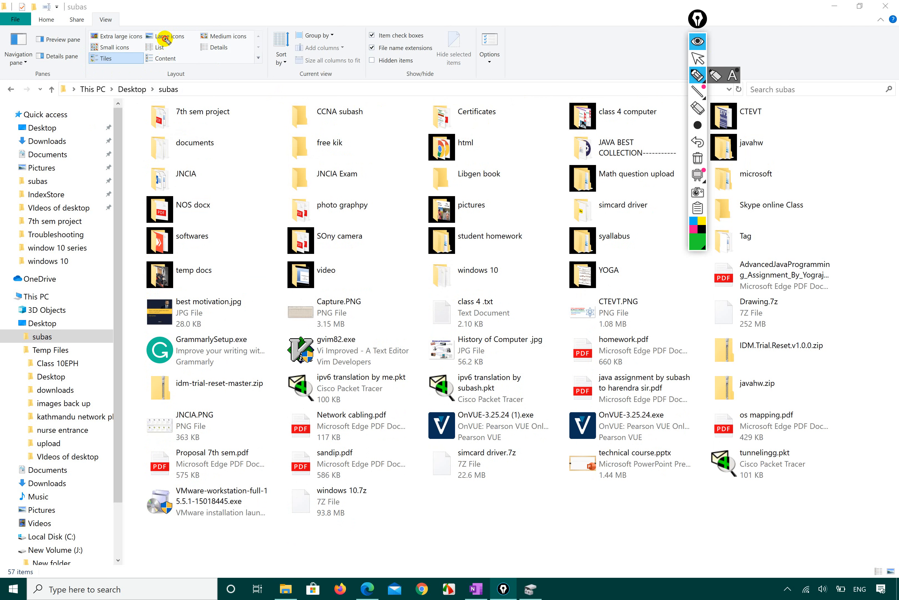
pyautogui.moveTo(164, 39); pyautogui.dragTo(197, 28)
pyautogui.click(179, 48)
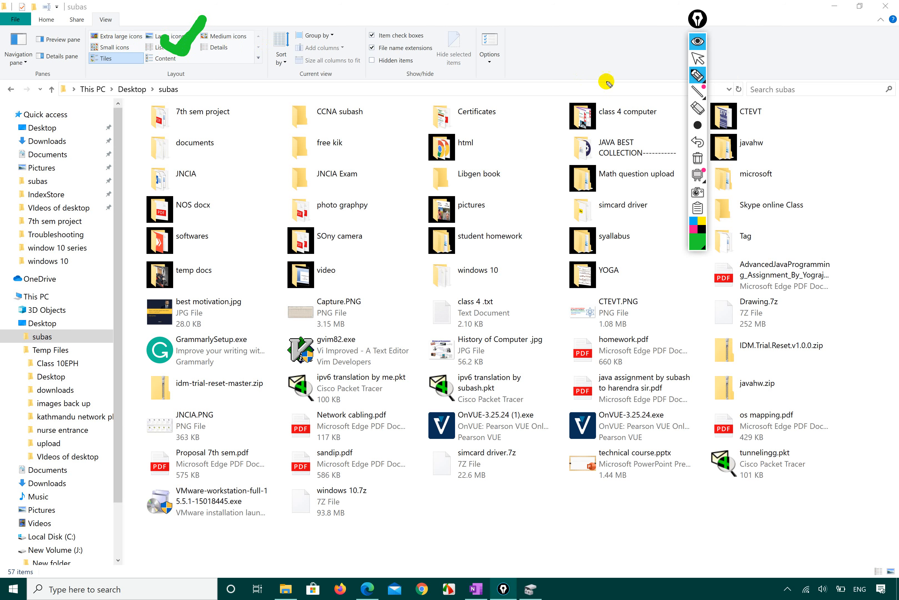
pyautogui.click(698, 58)
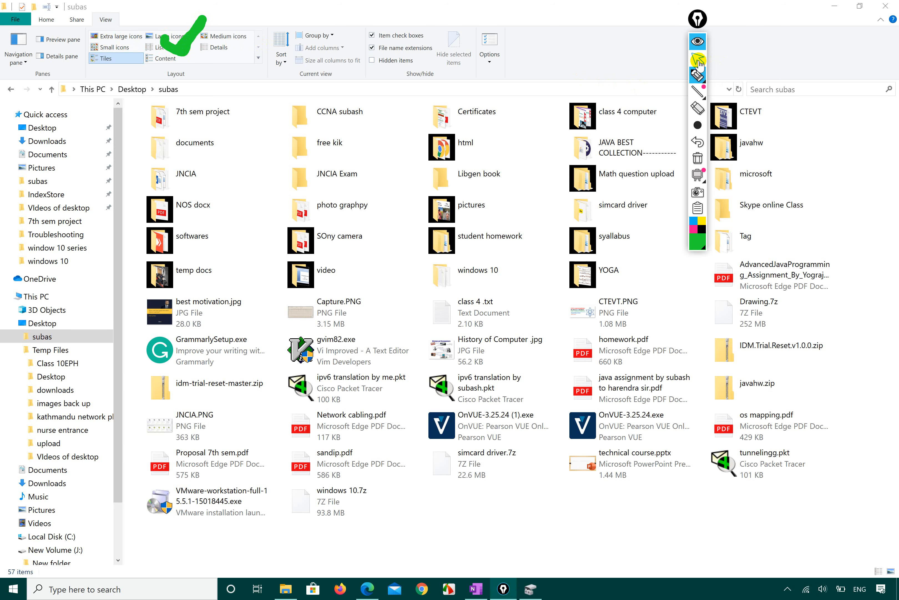
# - Display the folder's contents as large icons and clear the green check mark
pyautogui.click(156, 35)
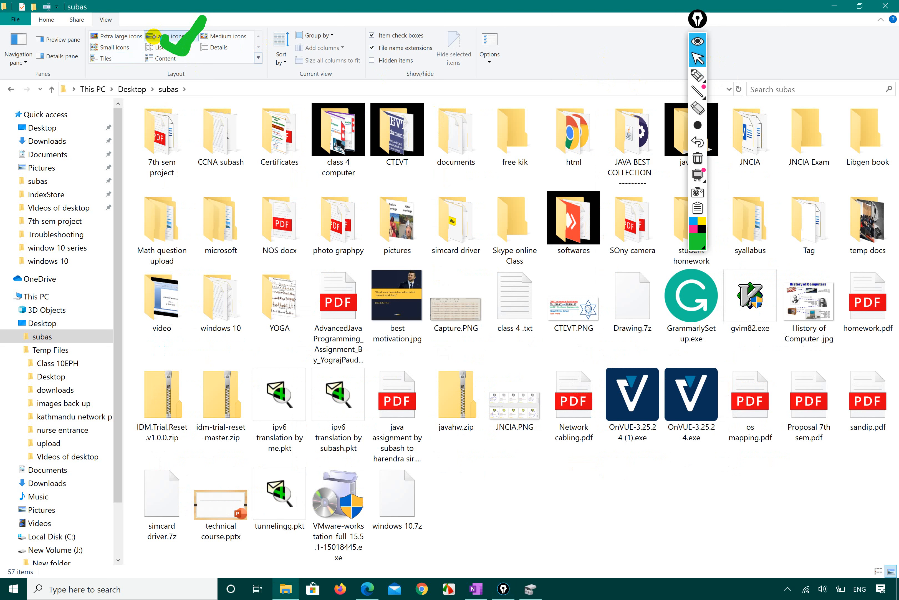
pyautogui.click(697, 77)
pyautogui.click(698, 157)
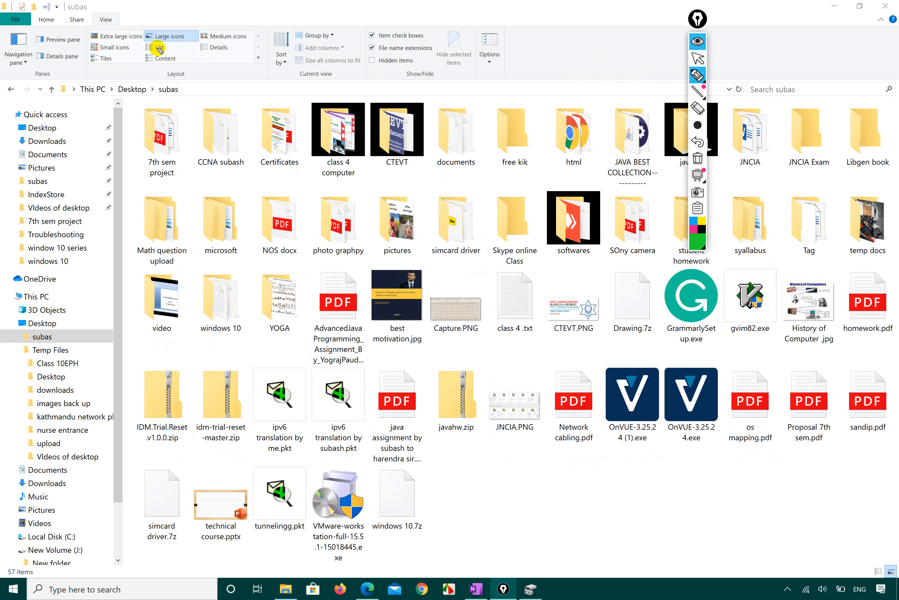
# - Mark the List layout option with a green pen stroke and return to cursor mode
pyautogui.moveTo(159, 49); pyautogui.dragTo(173, 53)
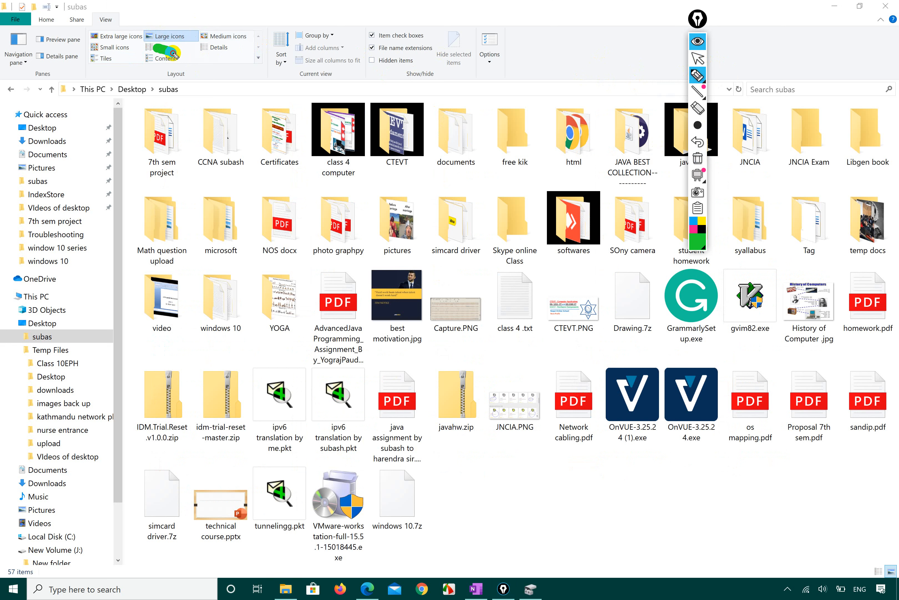
pyautogui.click(698, 58)
pyautogui.click(243, 97)
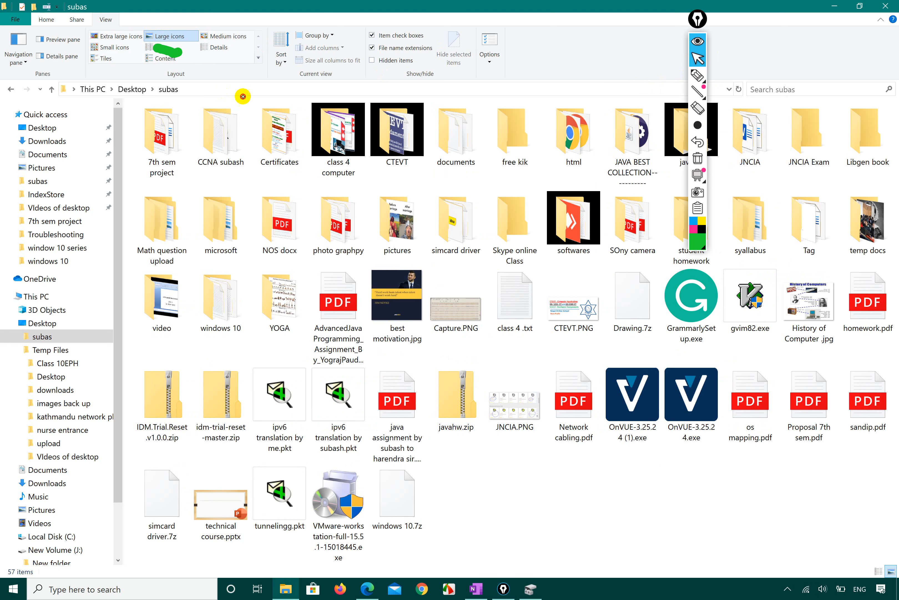
# - Draw a column of short horizontal green strokes over the icons to illustrate how the List layout stacks items
pyautogui.click(698, 75)
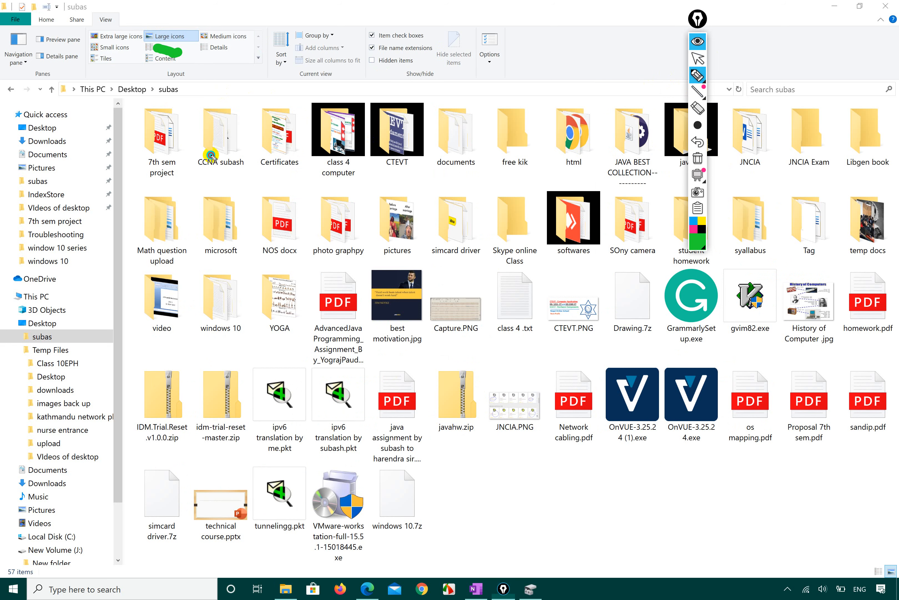
pyautogui.moveTo(208, 154); pyautogui.dragTo(251, 159)
pyautogui.moveTo(200, 183); pyautogui.dragTo(255, 181)
pyautogui.moveTo(212, 207); pyautogui.dragTo(261, 212)
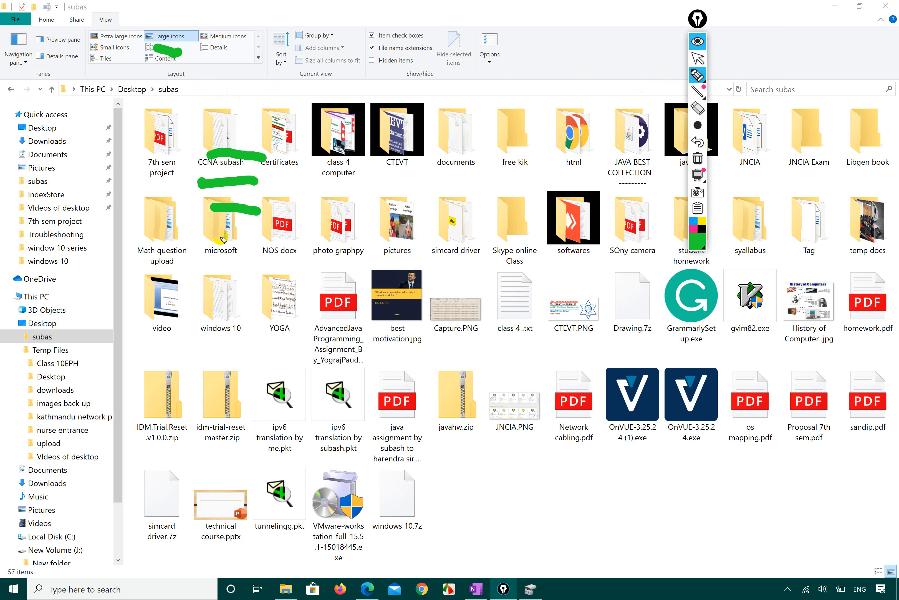
pyautogui.moveTo(214, 236)
pyautogui.mouseDown()
pyautogui.moveTo(269, 237)
pyautogui.moveTo(267, 259)
pyautogui.moveTo(278, 262)
pyautogui.mouseUp()
pyautogui.moveTo(217, 284); pyautogui.dragTo(274, 291)
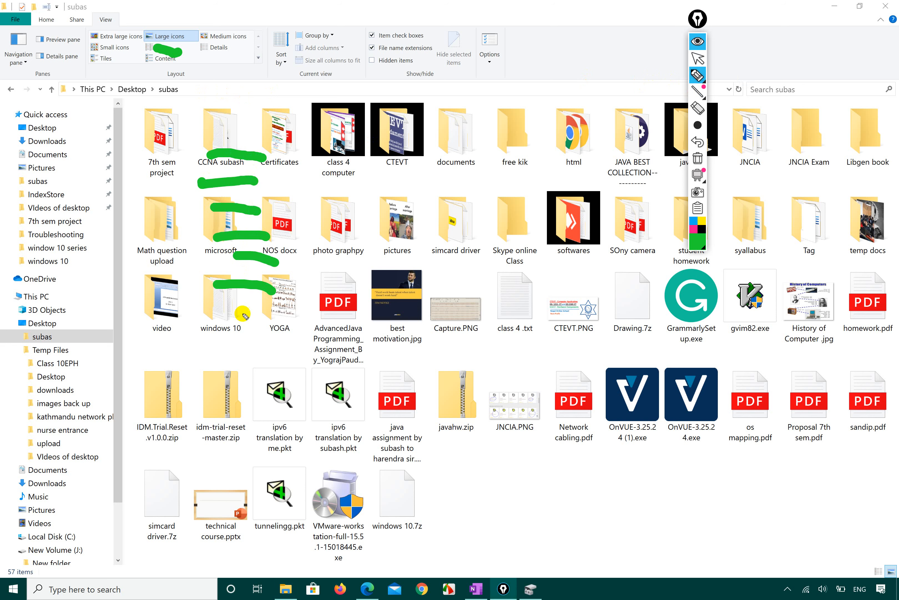
pyautogui.moveTo(229, 319); pyautogui.dragTo(287, 325)
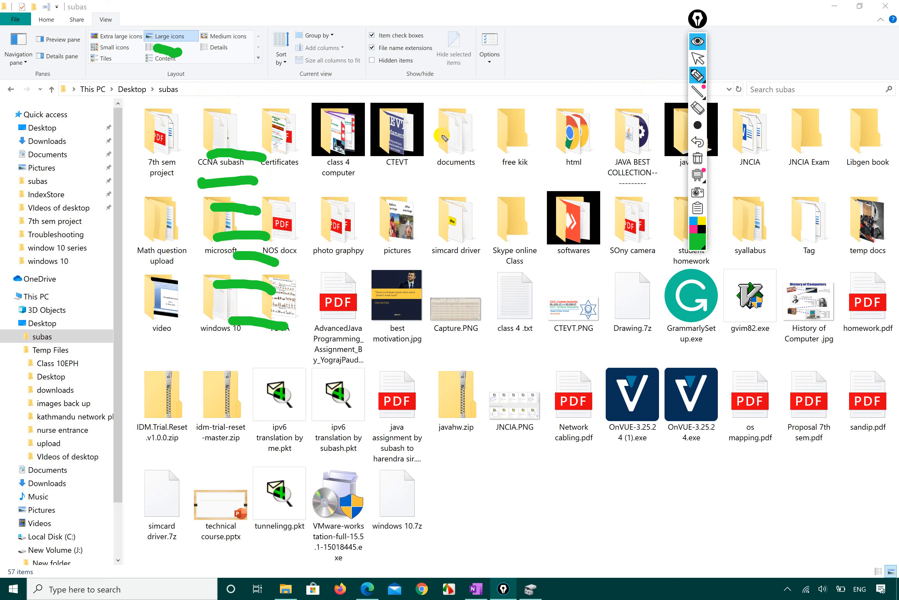
# - Display the folder's contents as a list and clear all the green ink
pyautogui.click(698, 59)
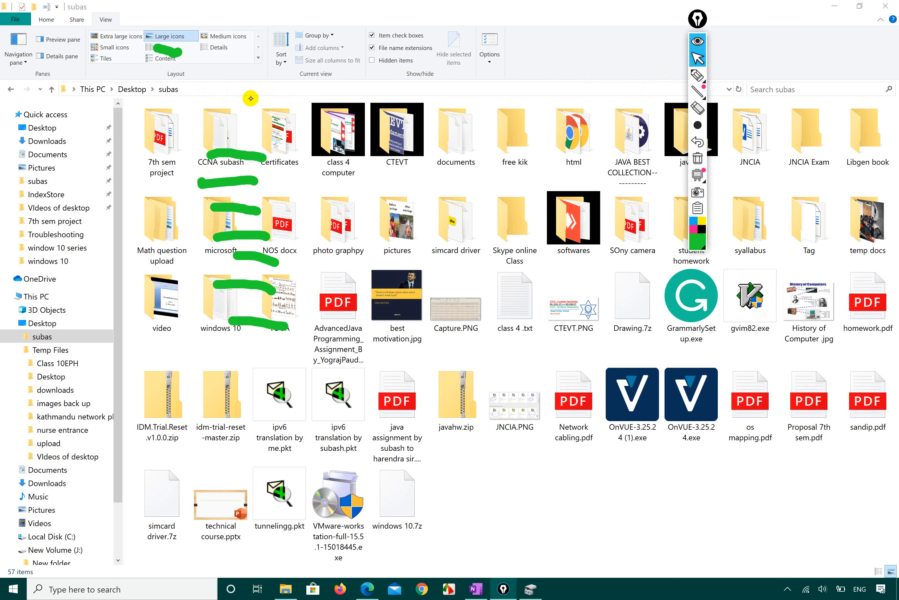
pyautogui.click(150, 49)
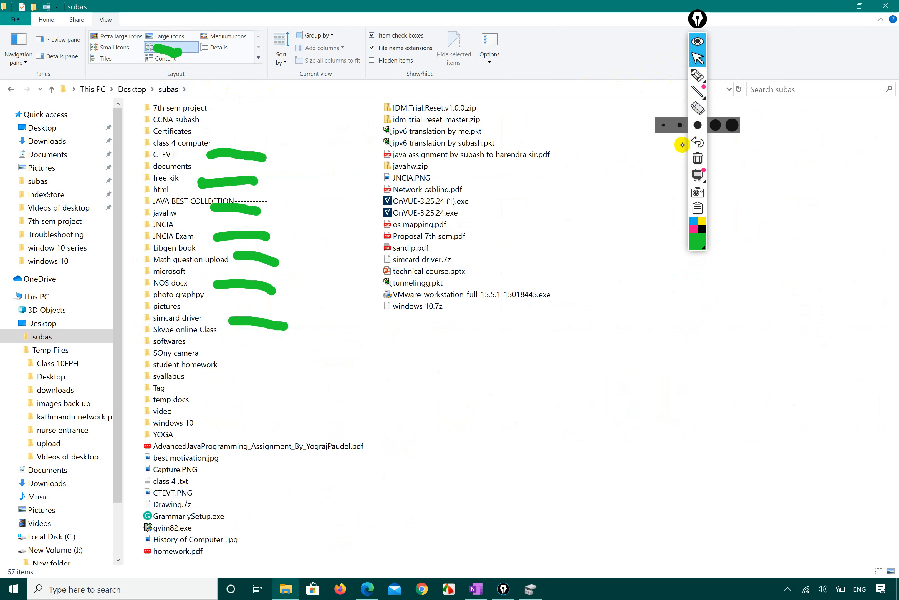
pyautogui.click(698, 159)
# - Circle each of the two columns of listed items with the green pen and clear the ink
pyautogui.click(699, 76)
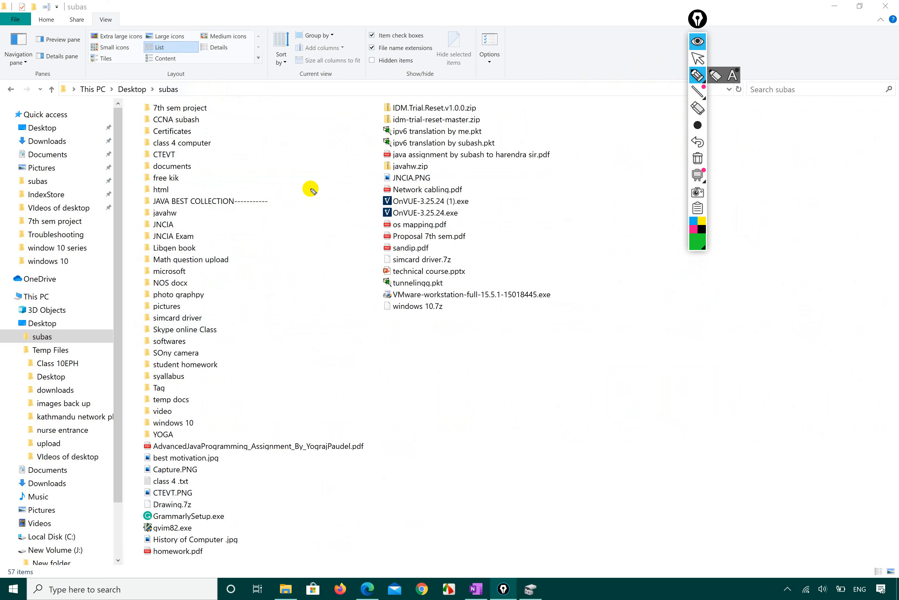
pyautogui.moveTo(317, 120)
pyautogui.mouseDown()
pyautogui.moveTo(301, 449)
pyautogui.moveTo(226, 503)
pyautogui.moveTo(261, 544)
pyautogui.moveTo(112, 393)
pyautogui.moveTo(108, 234)
pyautogui.moveTo(296, 75)
pyautogui.moveTo(321, 122)
pyautogui.moveTo(615, 333)
pyautogui.moveTo(415, 48)
pyautogui.moveTo(370, 98)
pyautogui.mouseUp()
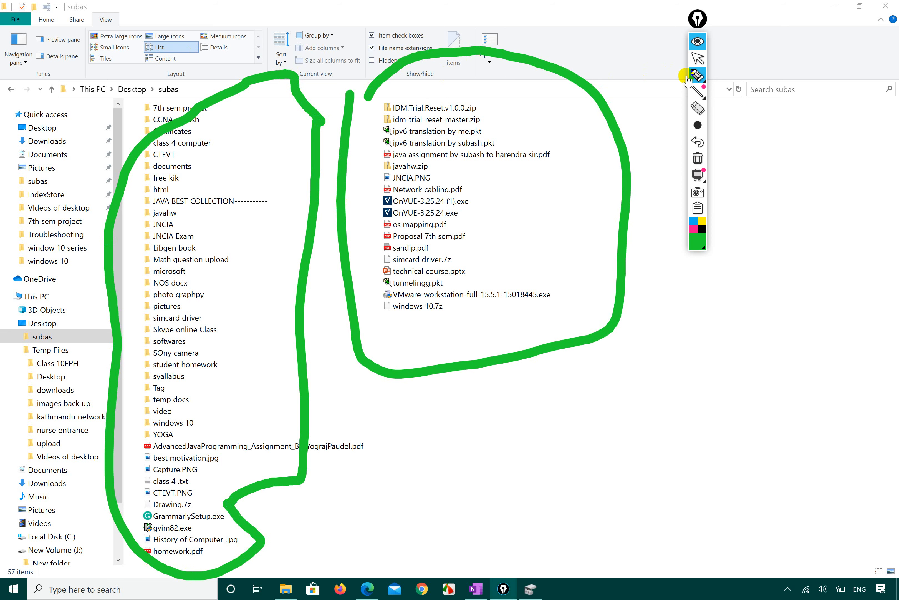
pyautogui.click(696, 76)
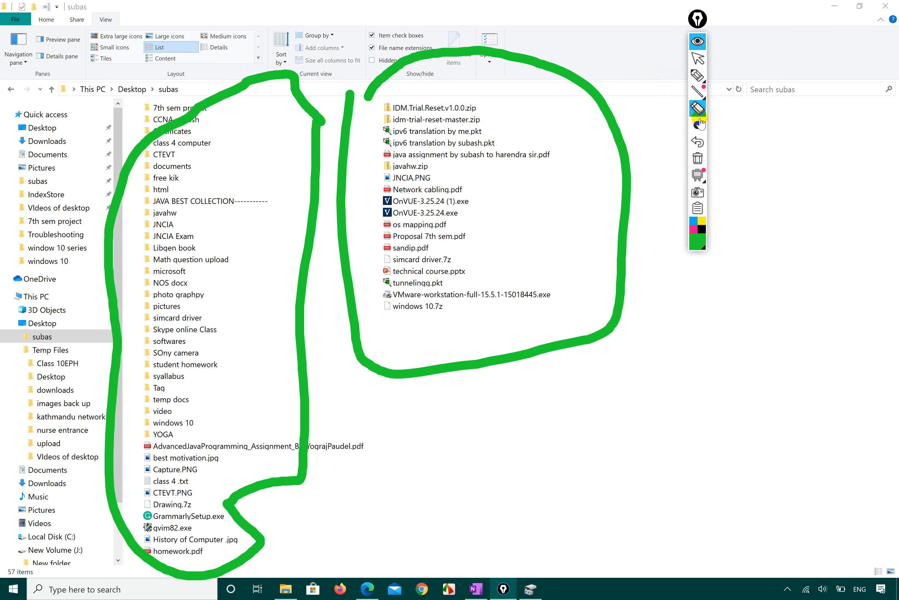
pyautogui.click(697, 159)
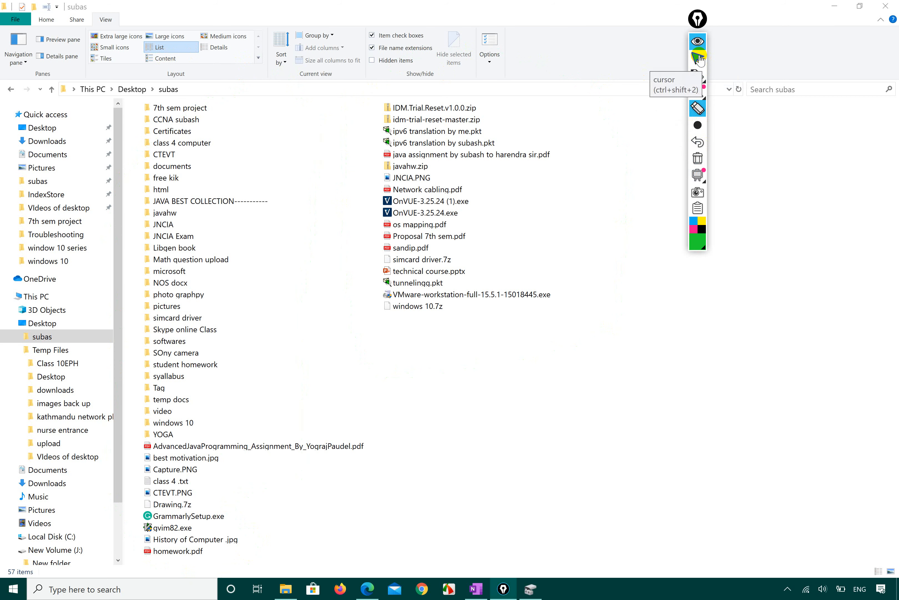
# - Mark the Content layout option and draw green strokes and a loop over the listed folders, and clear the ink
pyautogui.click(697, 76)
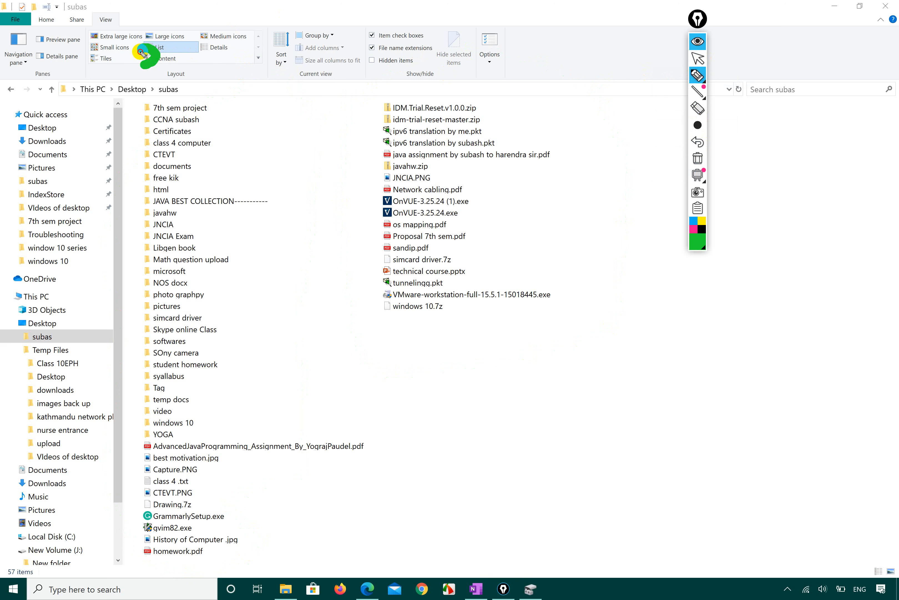
pyautogui.moveTo(220, 89); pyautogui.dragTo(250, 94)
pyautogui.click(238, 120)
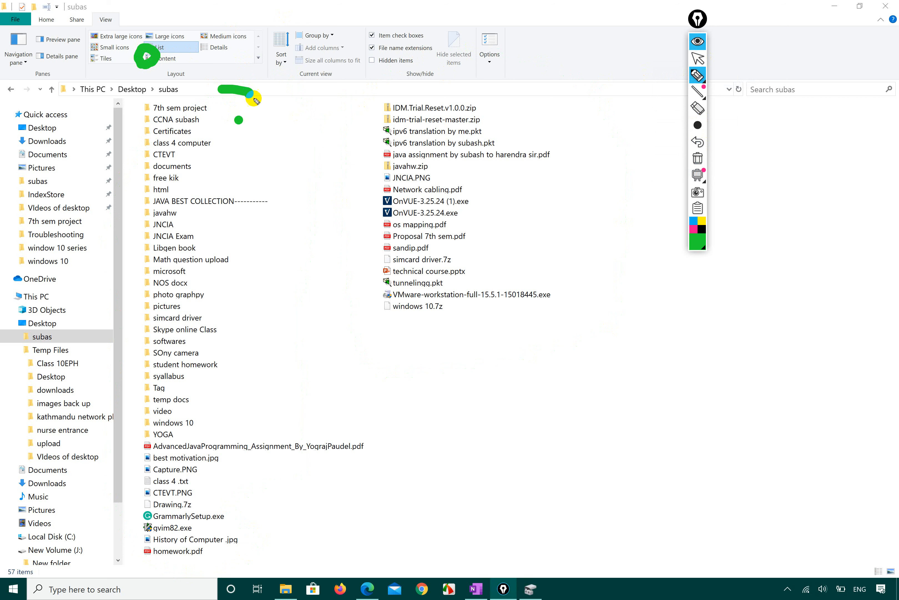
pyautogui.moveTo(198, 128)
pyautogui.mouseDown()
pyautogui.moveTo(243, 160)
pyautogui.moveTo(195, 124)
pyautogui.mouseUp()
pyautogui.moveTo(261, 150); pyautogui.dragTo(272, 150)
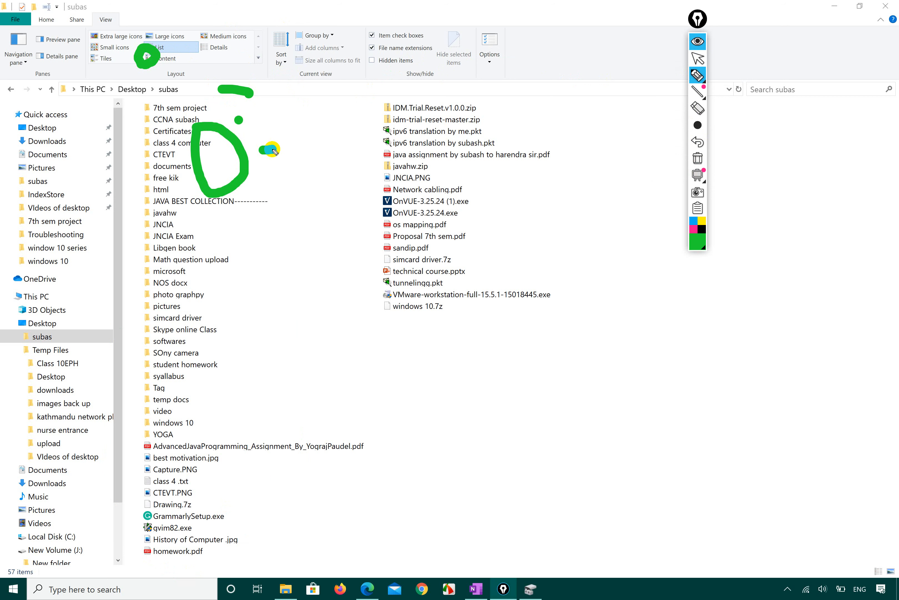
pyautogui.click(698, 58)
pyautogui.click(700, 161)
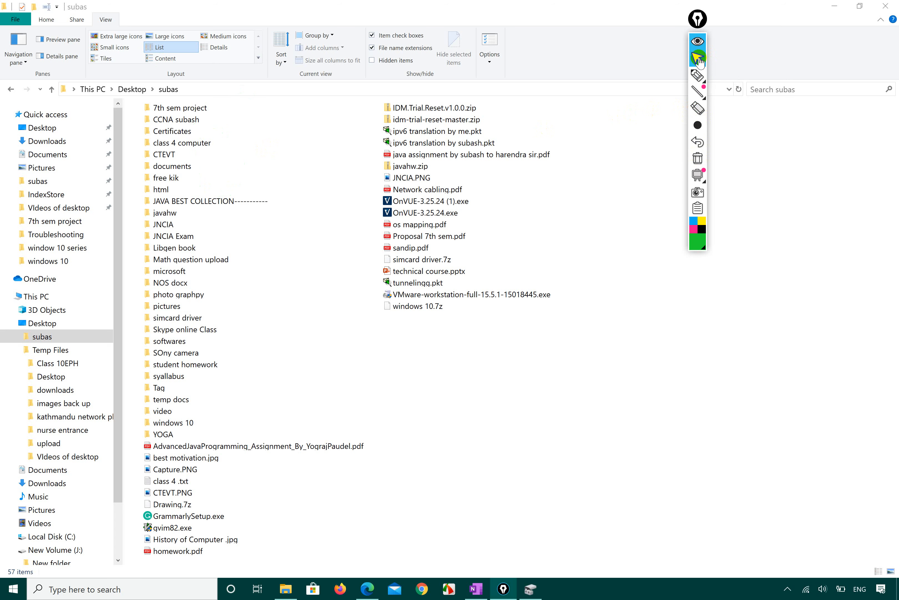
# - Display the folder in the Content layout, circle 7th sem project, and mark the modified dates and folder names in green
pyautogui.click(157, 58)
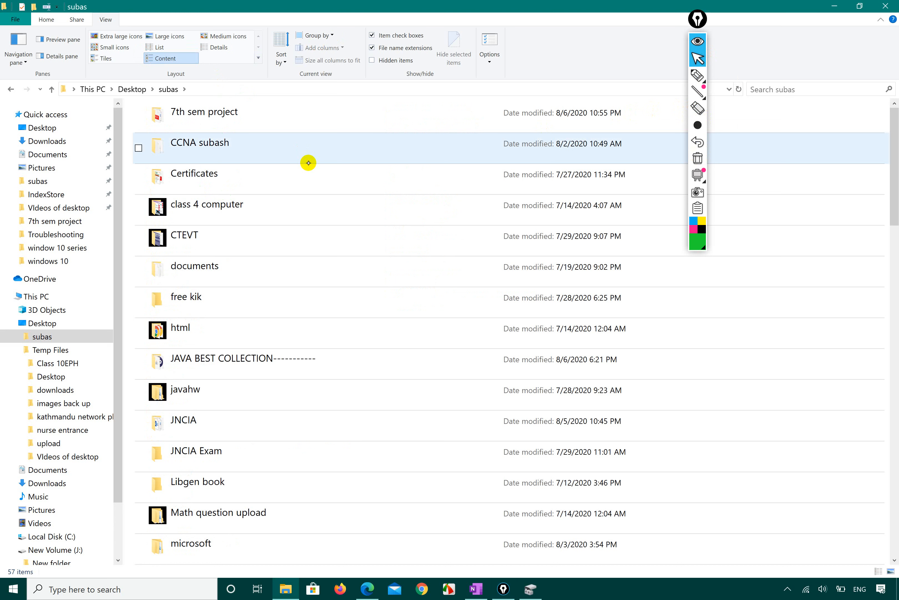
pyautogui.click(699, 77)
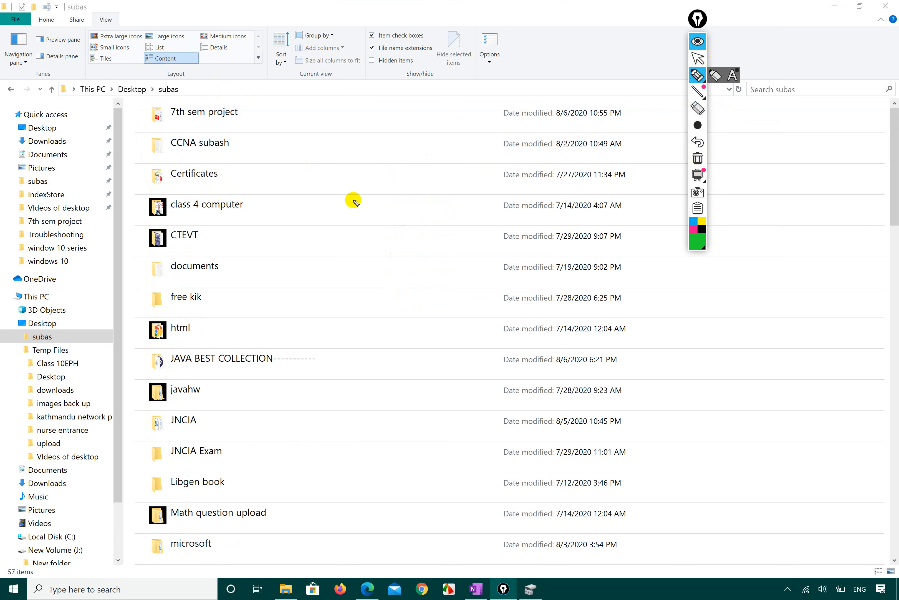
pyautogui.moveTo(158, 134)
pyautogui.mouseDown()
pyautogui.moveTo(257, 120)
pyautogui.moveTo(146, 131)
pyautogui.mouseUp()
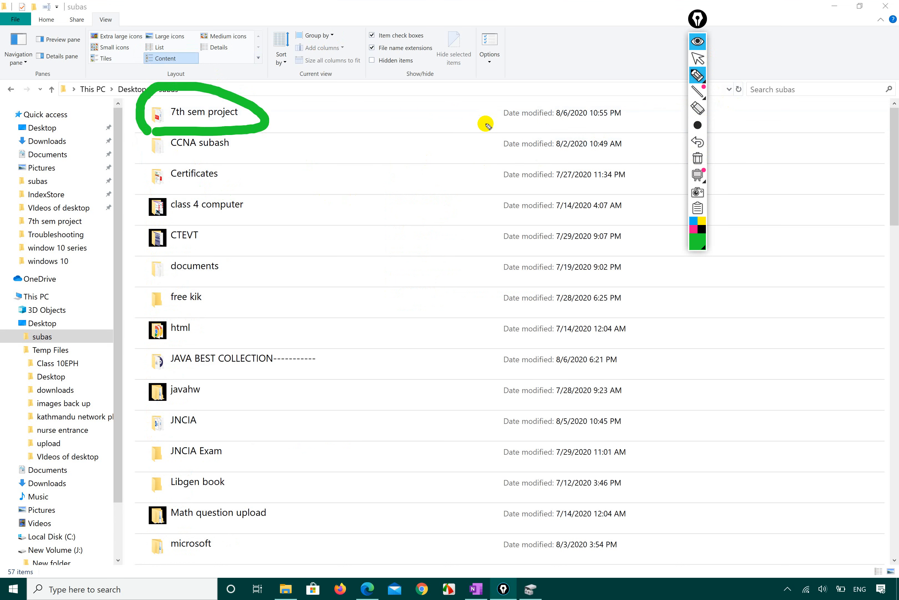
pyautogui.moveTo(486, 124)
pyautogui.mouseDown()
pyautogui.moveTo(651, 124)
pyautogui.moveTo(550, 134)
pyautogui.mouseUp()
pyautogui.moveTo(521, 166)
pyautogui.mouseDown()
pyautogui.moveTo(617, 148)
pyautogui.moveTo(558, 153)
pyautogui.mouseUp()
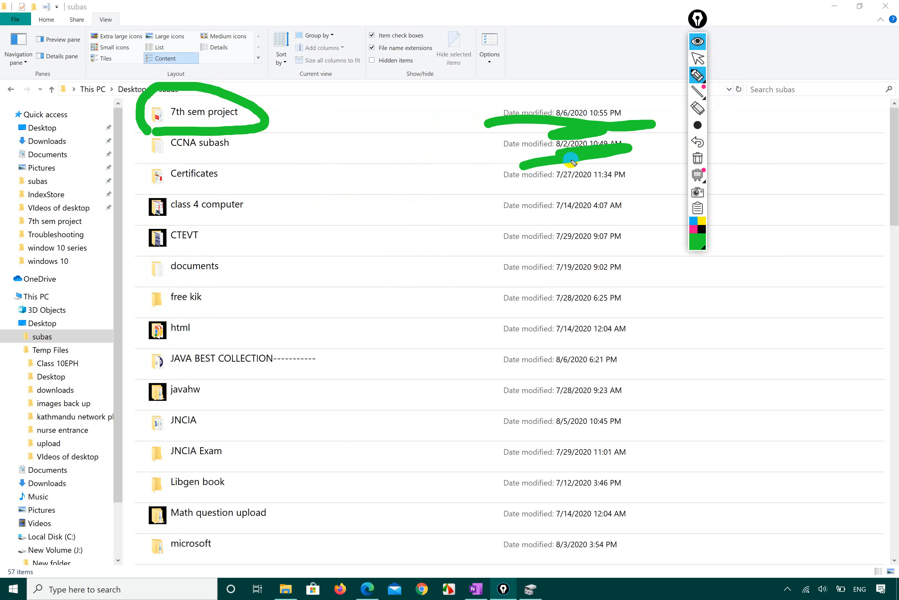
pyautogui.moveTo(514, 190)
pyautogui.mouseDown()
pyautogui.moveTo(648, 187)
pyautogui.moveTo(573, 192)
pyautogui.mouseUp()
pyautogui.moveTo(510, 230)
pyautogui.mouseDown()
pyautogui.moveTo(616, 206)
pyautogui.moveTo(564, 215)
pyautogui.mouseUp()
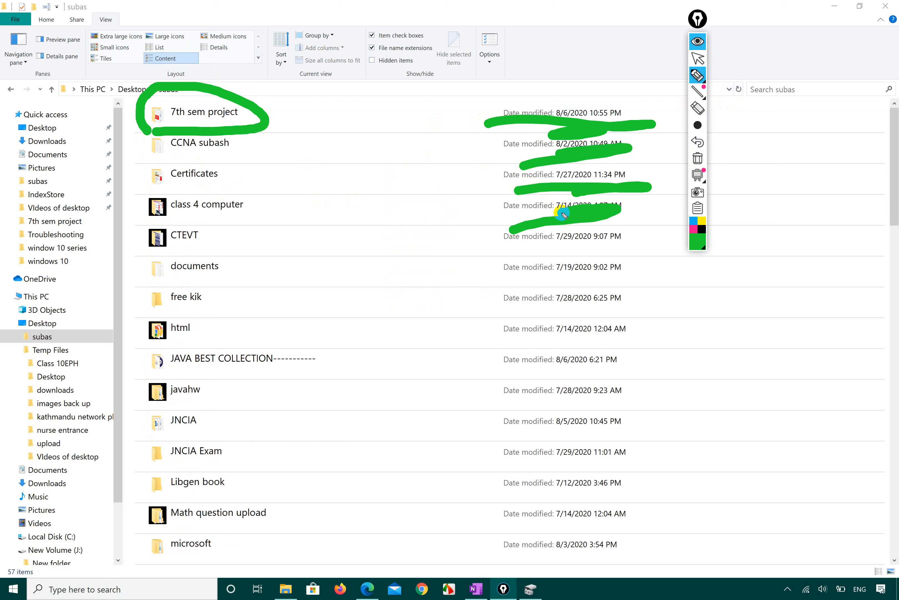
pyautogui.moveTo(139, 255); pyautogui.dragTo(176, 258)
pyautogui.moveTo(153, 301); pyautogui.dragTo(195, 303)
pyautogui.click(698, 58)
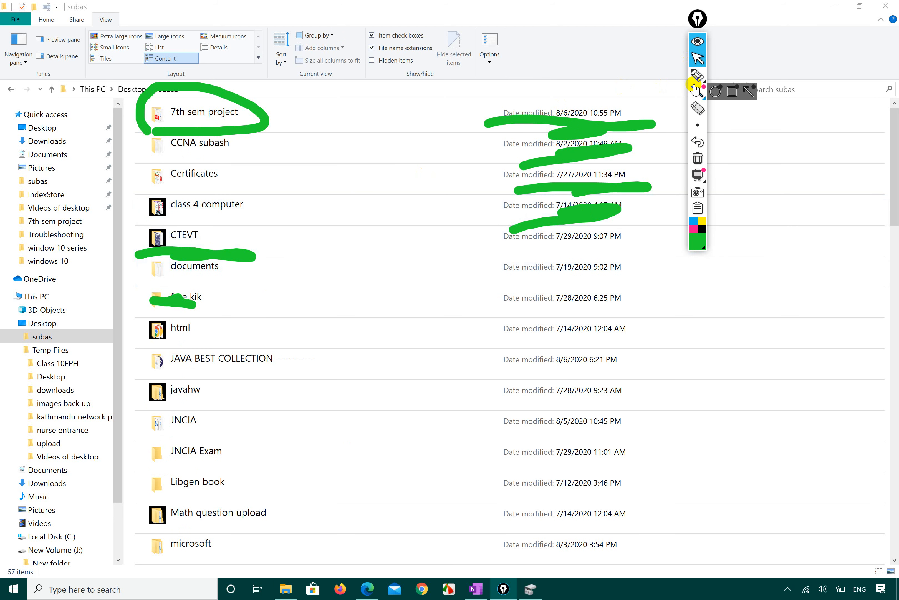
# - Underline the Extra large, Large and Medium icons options with a thin green pen and clear all the ink
pyautogui.click(699, 75)
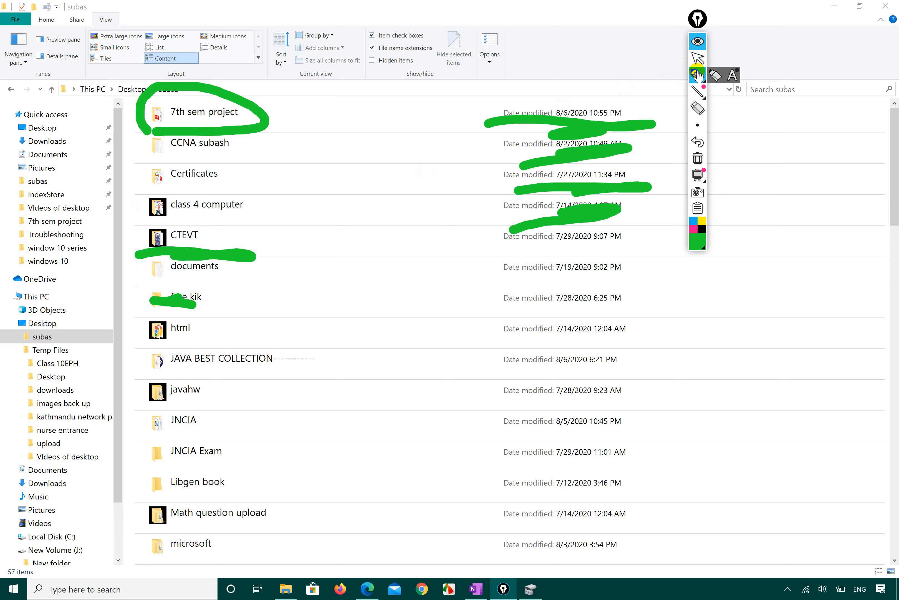
pyautogui.moveTo(99, 39); pyautogui.dragTo(142, 39)
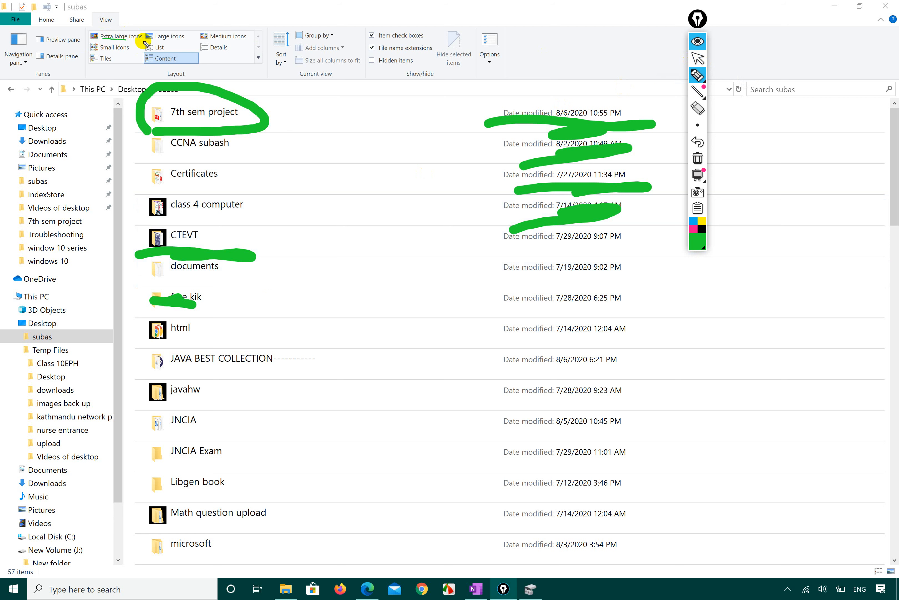
pyautogui.moveTo(205, 44); pyautogui.dragTo(244, 45)
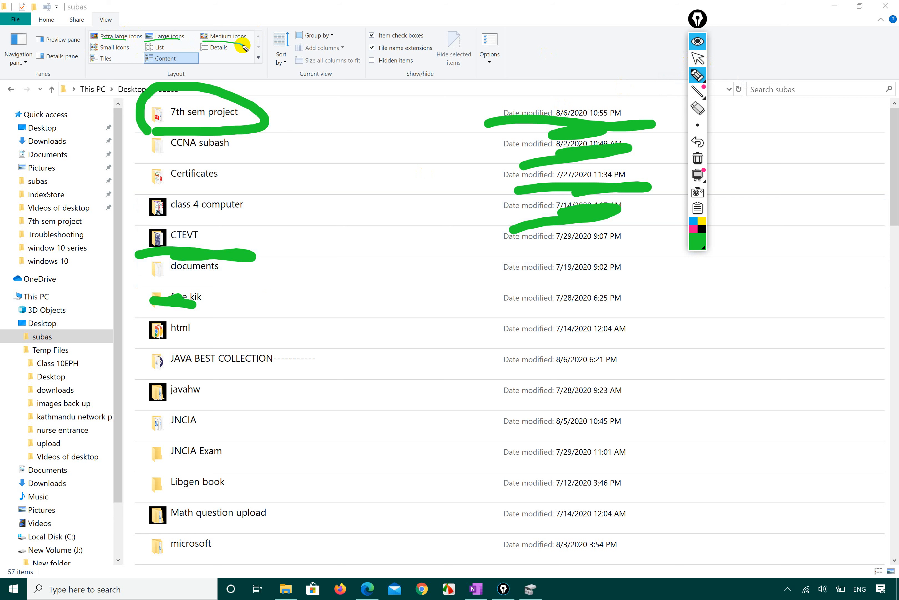
pyautogui.click(698, 58)
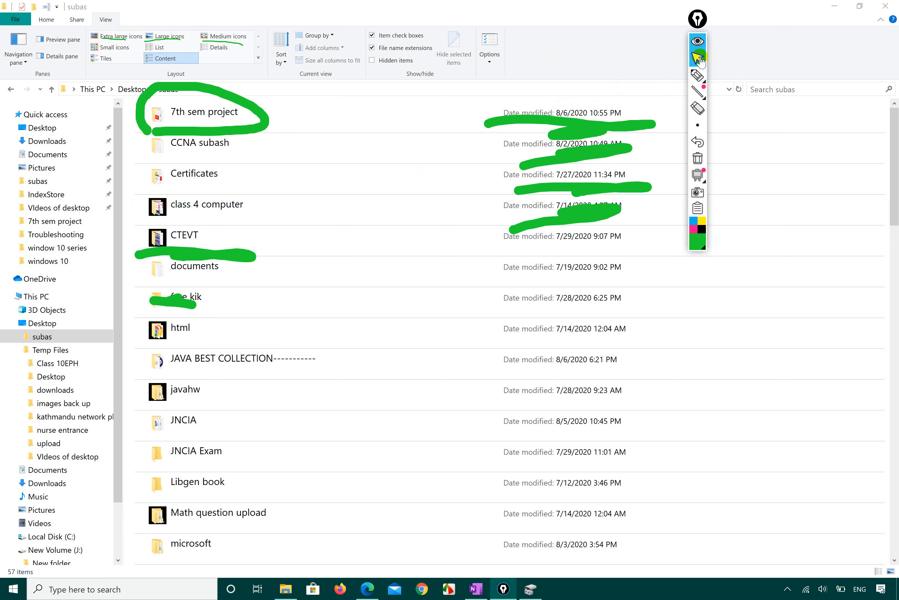
pyautogui.click(698, 109)
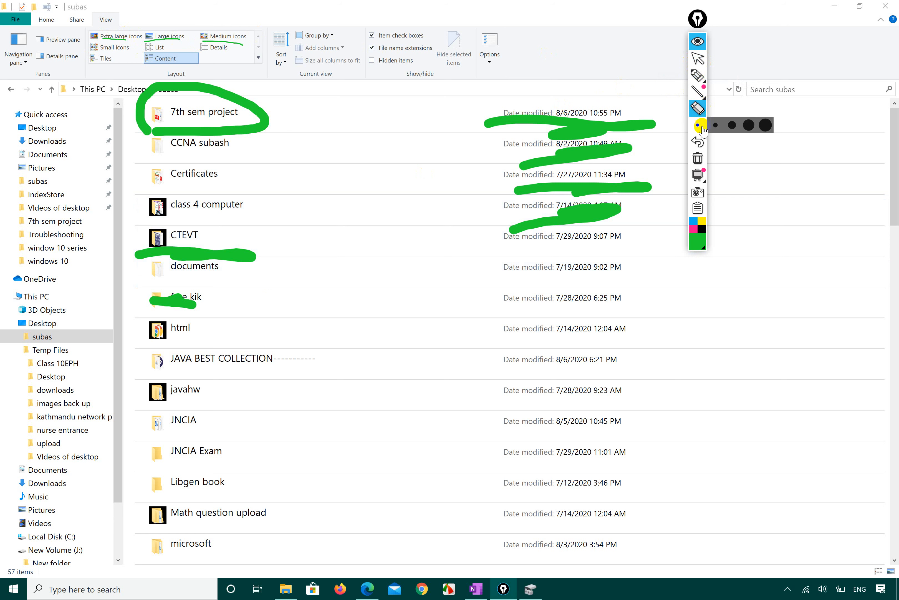
pyautogui.click(699, 158)
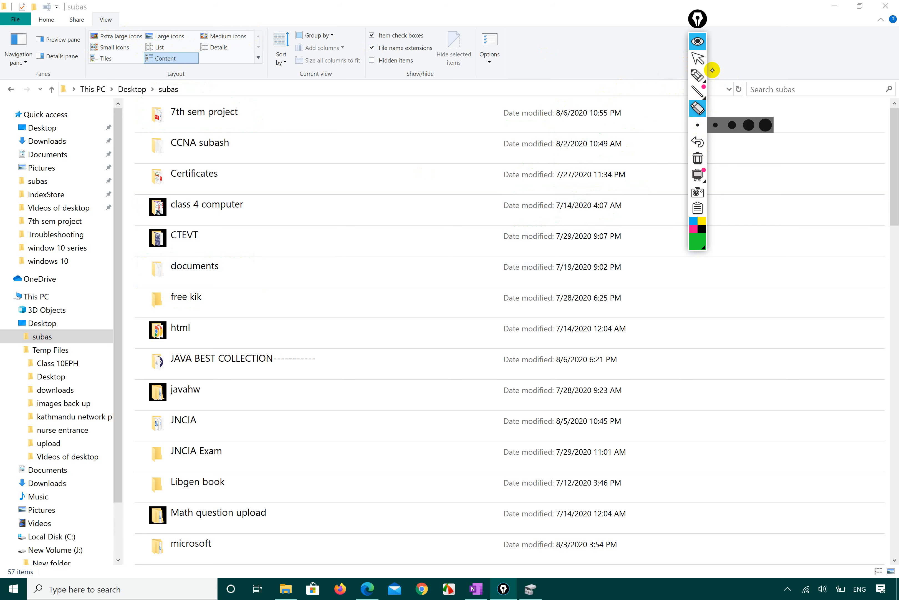
# - Underline the Medium icons option in green and draw a row of short thin strokes across the upper folder rows
pyautogui.click(699, 74)
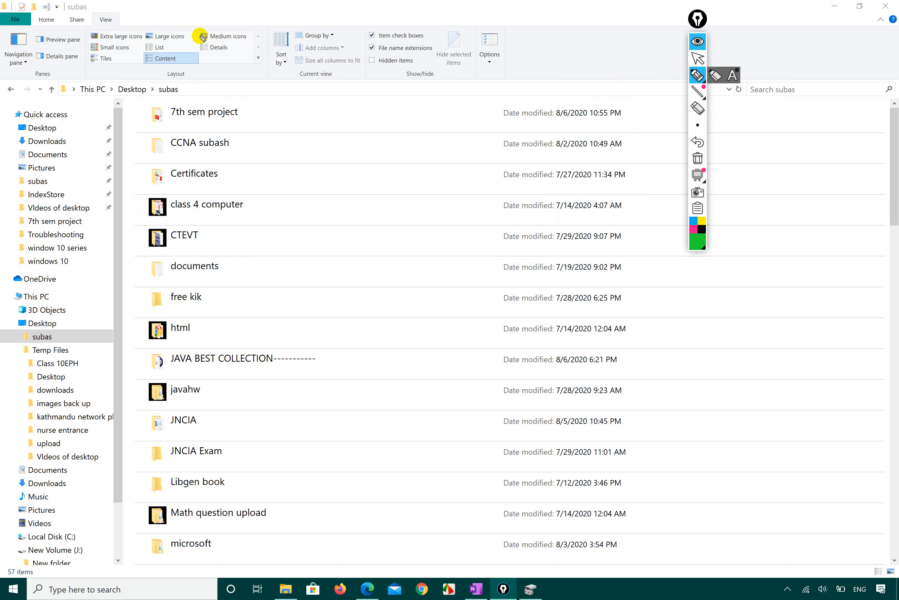
pyautogui.moveTo(201, 39); pyautogui.dragTo(244, 37)
pyautogui.moveTo(183, 132)
pyautogui.mouseDown()
pyautogui.moveTo(228, 145)
pyautogui.moveTo(335, 138)
pyautogui.mouseUp()
pyautogui.moveTo(399, 147); pyautogui.dragTo(461, 152)
pyautogui.moveTo(520, 153); pyautogui.dragTo(573, 154)
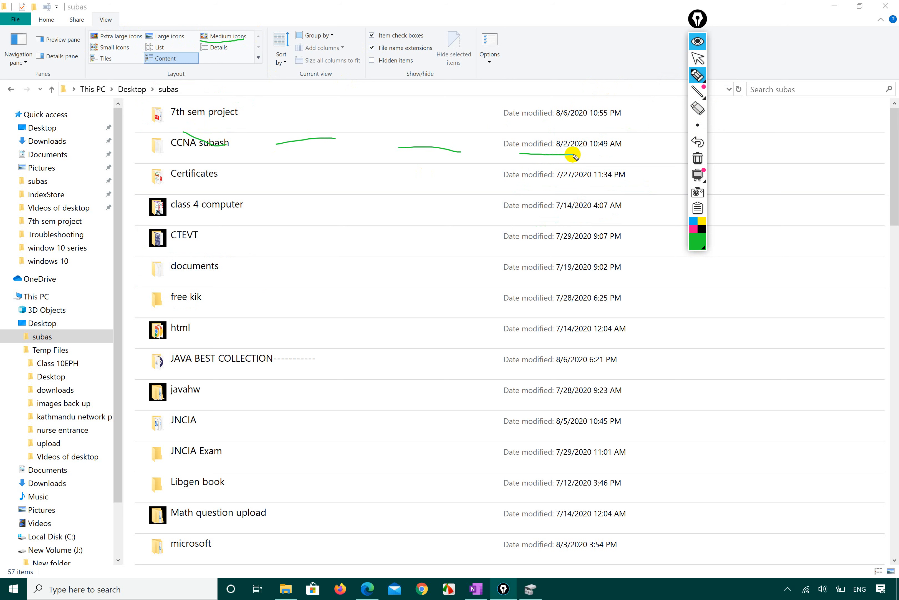
# - Thicken the green pen and draw five loops in a row to illustrate how medium icons are arranged
pyautogui.click(697, 125)
pyautogui.click(733, 125)
pyautogui.moveTo(182, 144)
pyautogui.mouseDown()
pyautogui.moveTo(216, 170)
pyautogui.moveTo(186, 162)
pyautogui.moveTo(188, 170)
pyautogui.mouseUp()
pyautogui.moveTo(279, 130)
pyautogui.mouseDown()
pyautogui.moveTo(354, 116)
pyautogui.moveTo(288, 141)
pyautogui.mouseUp()
pyautogui.moveTo(412, 125)
pyautogui.mouseDown()
pyautogui.moveTo(424, 151)
pyautogui.moveTo(415, 123)
pyautogui.mouseUp()
pyautogui.moveTo(569, 118); pyautogui.dragTo(642, 120)
pyautogui.moveTo(761, 143)
pyautogui.mouseDown()
pyautogui.moveTo(768, 114)
pyautogui.moveTo(753, 117)
pyautogui.mouseUp()
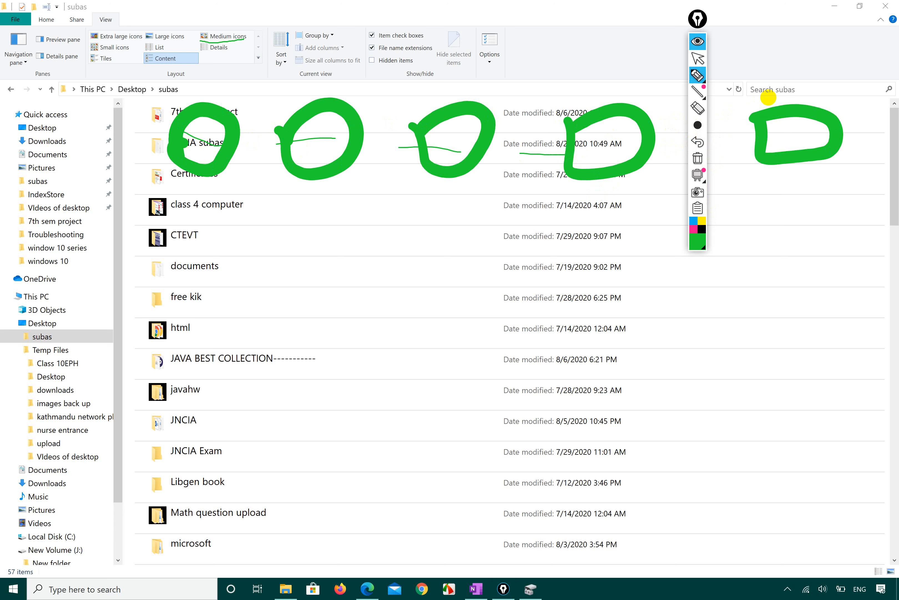
# - Hide the ink, switch the folder to the Medium icons layout, and clear the restored annotations
pyautogui.click(698, 19)
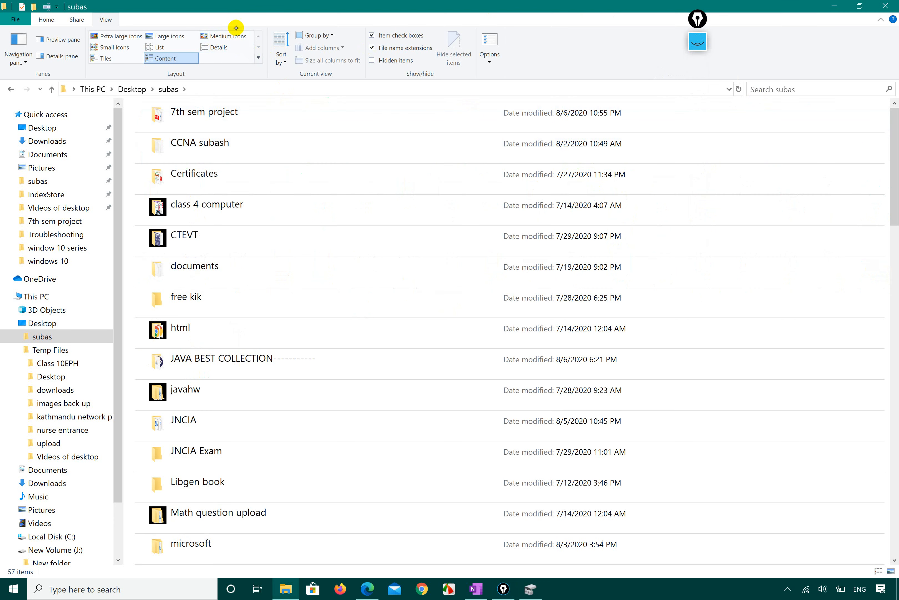
pyautogui.click(217, 36)
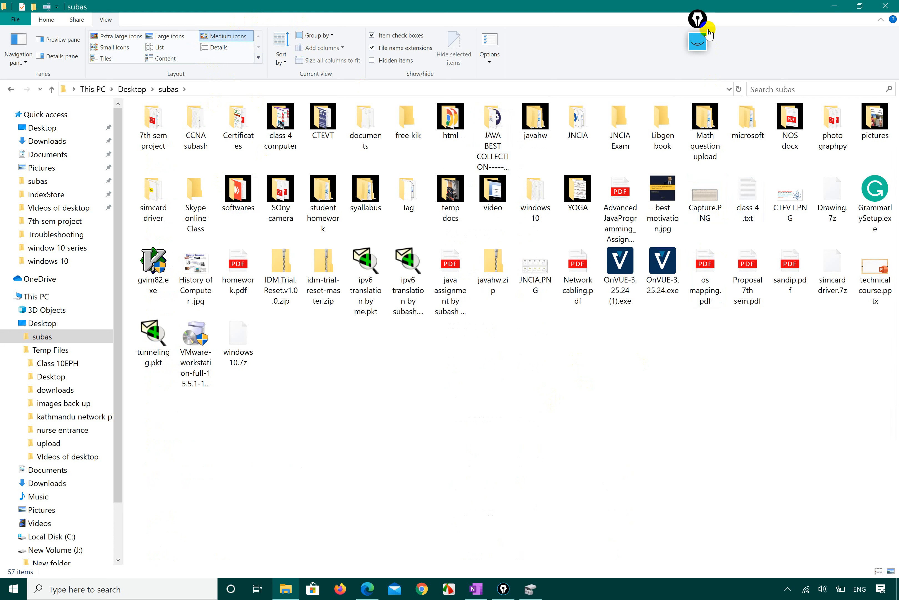
pyautogui.click(698, 41)
pyautogui.moveTo(701, 97)
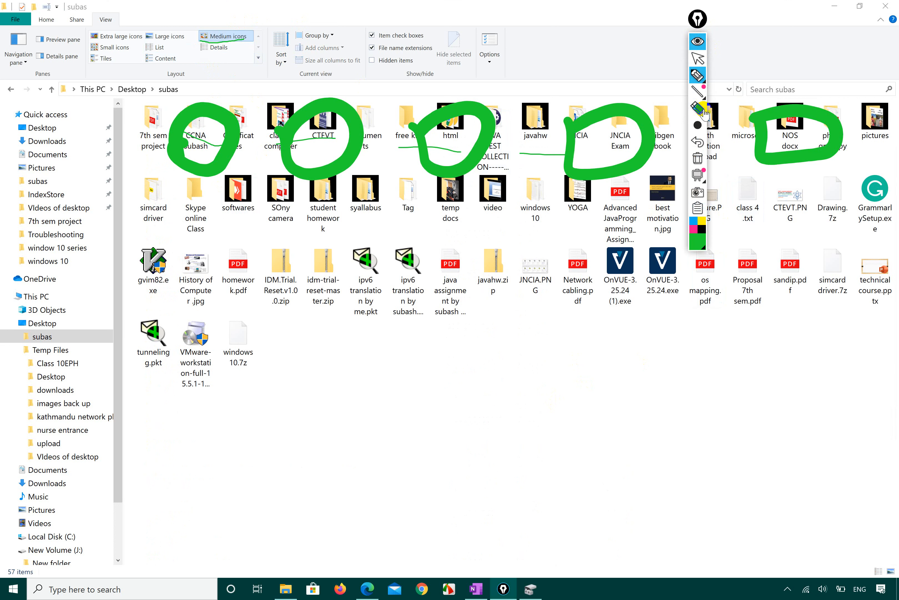
pyautogui.click(697, 159)
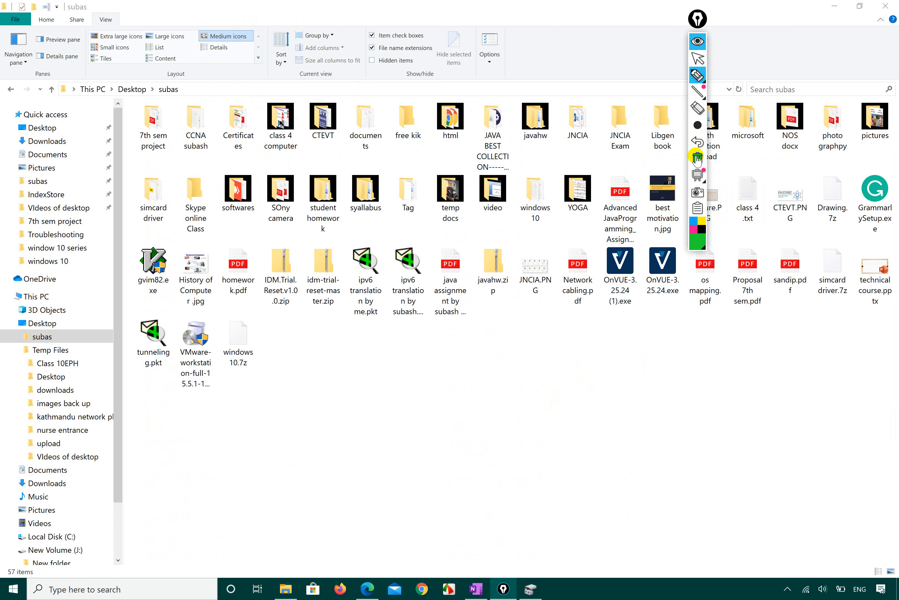
# - Draw three green boxes stacked in a column below the icons to represent files
pyautogui.moveTo(335, 370)
pyautogui.mouseDown()
pyautogui.moveTo(354, 348)
pyautogui.moveTo(334, 365)
pyautogui.mouseUp()
pyautogui.moveTo(337, 437)
pyautogui.mouseDown()
pyautogui.moveTo(343, 480)
pyautogui.moveTo(376, 480)
pyautogui.moveTo(346, 486)
pyautogui.mouseUp()
pyautogui.moveTo(349, 512)
pyautogui.mouseDown()
pyautogui.moveTo(354, 559)
pyautogui.moveTo(353, 511)
pyautogui.mouseUp()
# - Draw four short green dashes beside each of the three boxes to represent columns of file details
pyautogui.moveTo(435, 380); pyautogui.dragTo(480, 380)
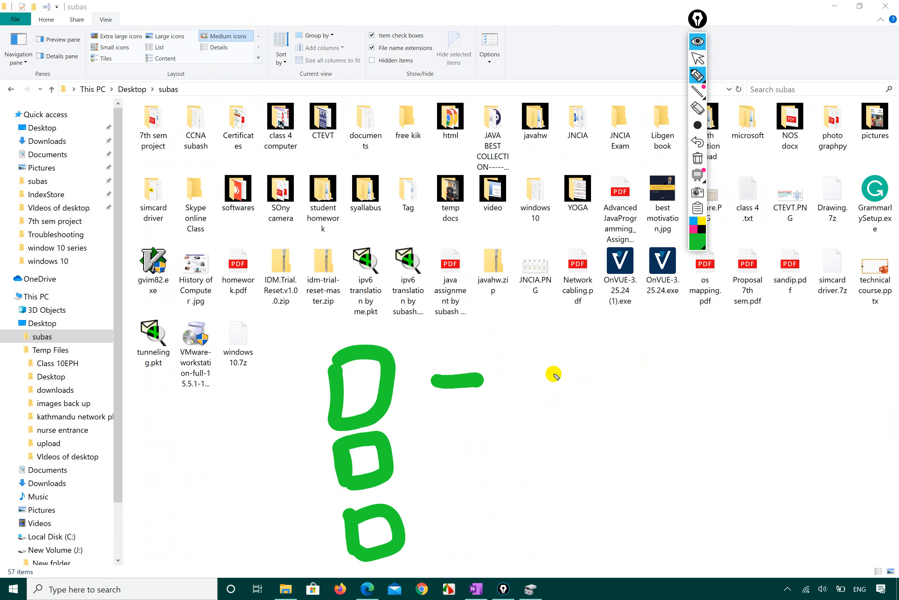
pyautogui.moveTo(560, 377); pyautogui.dragTo(616, 374)
pyautogui.moveTo(699, 370); pyautogui.dragTo(745, 366)
pyautogui.moveTo(807, 372); pyautogui.dragTo(851, 368)
pyautogui.moveTo(459, 450); pyautogui.dragTo(501, 445)
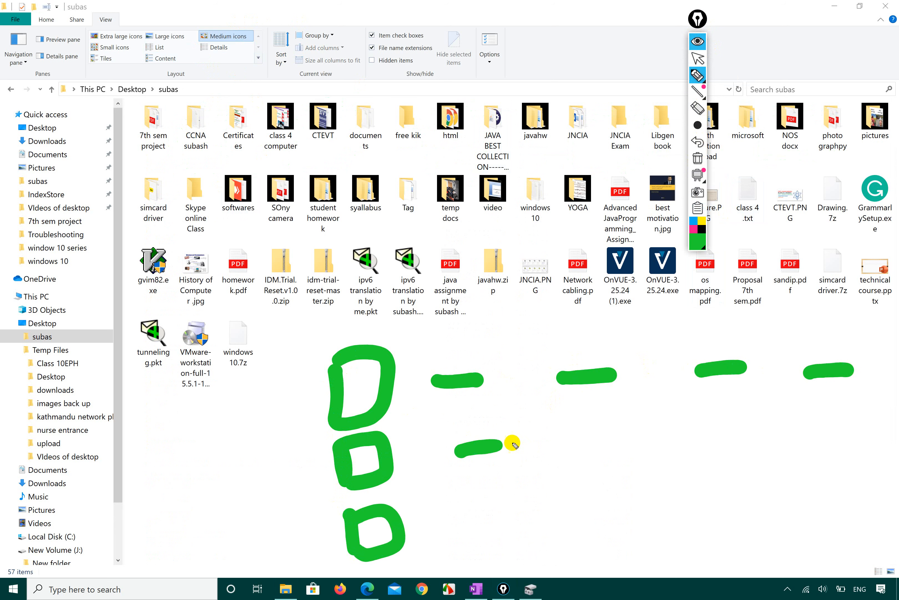
pyautogui.moveTo(567, 440); pyautogui.dragTo(600, 436)
pyautogui.moveTo(697, 429); pyautogui.dragTo(732, 427)
pyautogui.moveTo(812, 419); pyautogui.dragTo(844, 415)
pyautogui.moveTo(473, 522); pyautogui.dragTo(507, 521)
pyautogui.moveTo(604, 504)
pyautogui.mouseDown()
pyautogui.moveTo(584, 506)
pyautogui.moveTo(616, 503)
pyautogui.mouseUp()
pyautogui.moveTo(708, 489); pyautogui.dragTo(744, 490)
pyautogui.moveTo(802, 488); pyautogui.dragTo(832, 486)
# - Separate the four columns of dashes with three long green vertical lines and return to cursor mode
pyautogui.moveTo(505, 287); pyautogui.dragTo(552, 568)
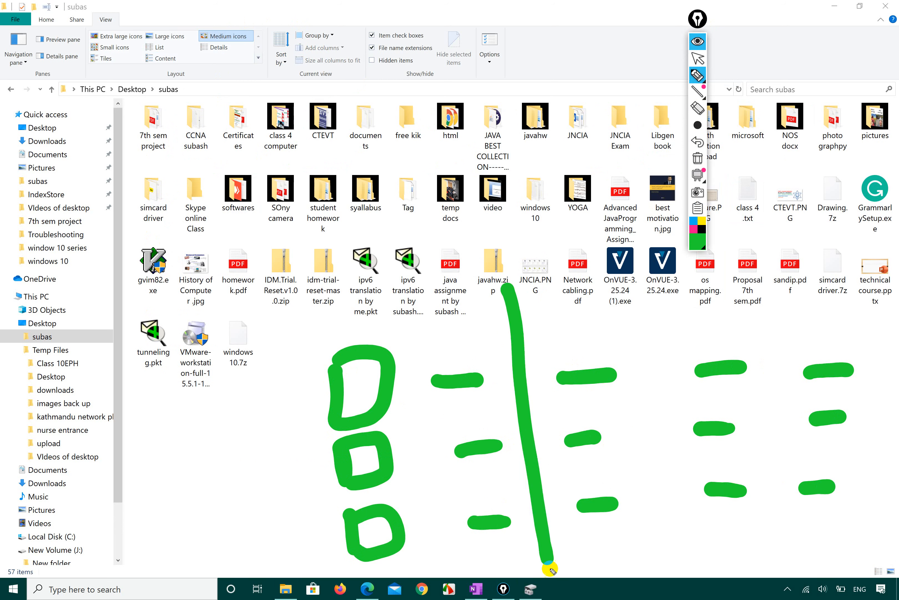
pyautogui.moveTo(642, 291); pyautogui.dragTo(683, 567)
pyautogui.moveTo(761, 306); pyautogui.dragTo(791, 491)
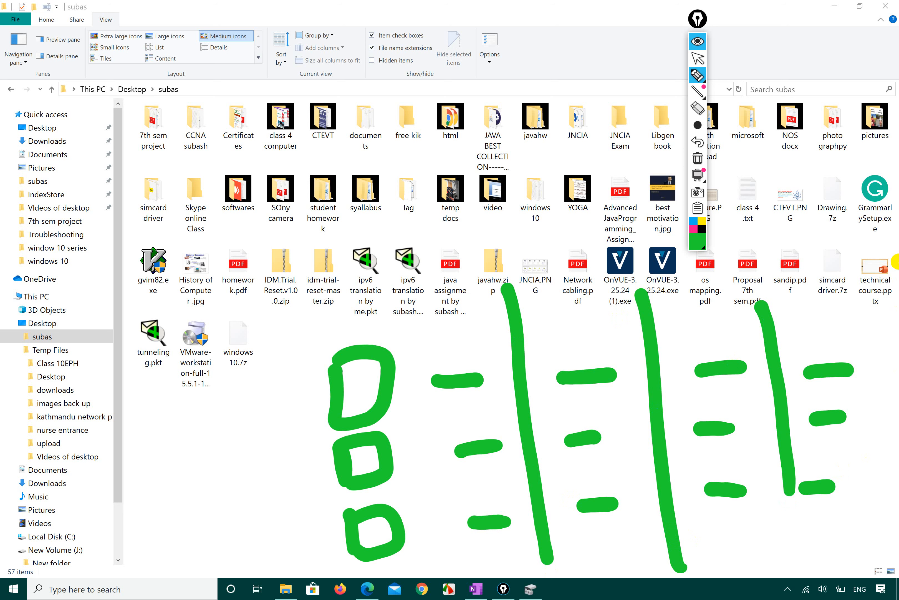
pyautogui.click(699, 59)
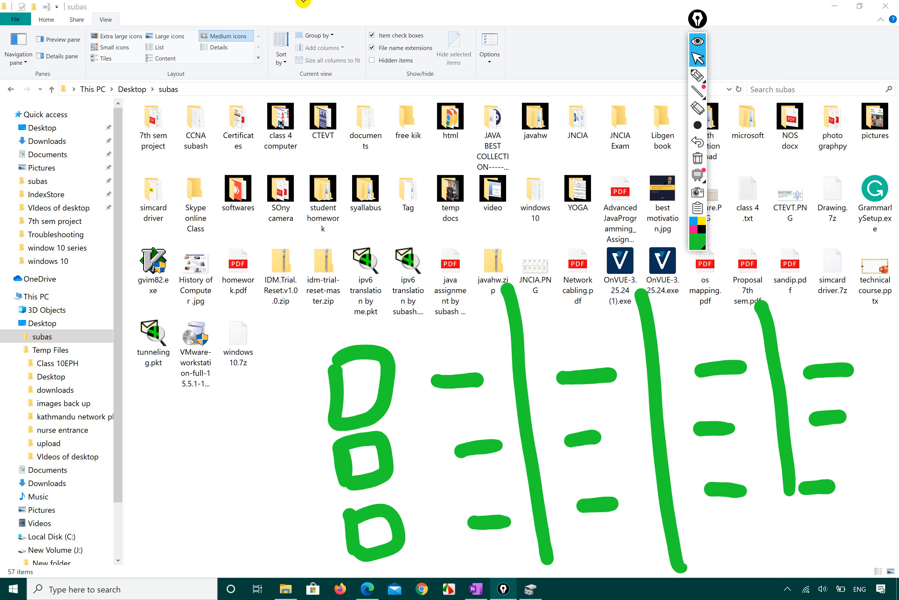
# - Switch the folder to the Details layout and look through the date modified, type and size of its items
pyautogui.click(217, 48)
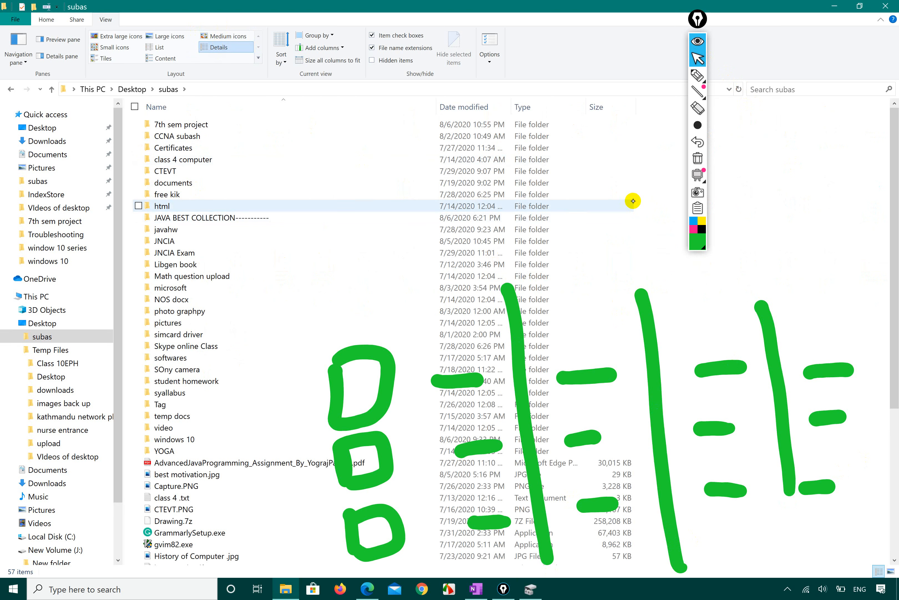
pyautogui.scroll(-6, 412, 227)
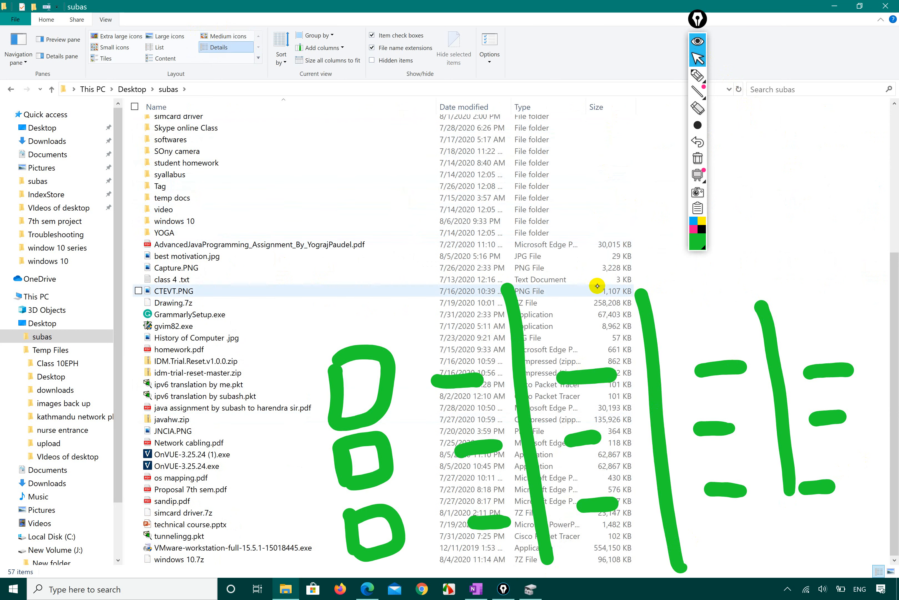
pyautogui.scroll(2, 597, 286)
pyautogui.scroll(4, 492, 202)
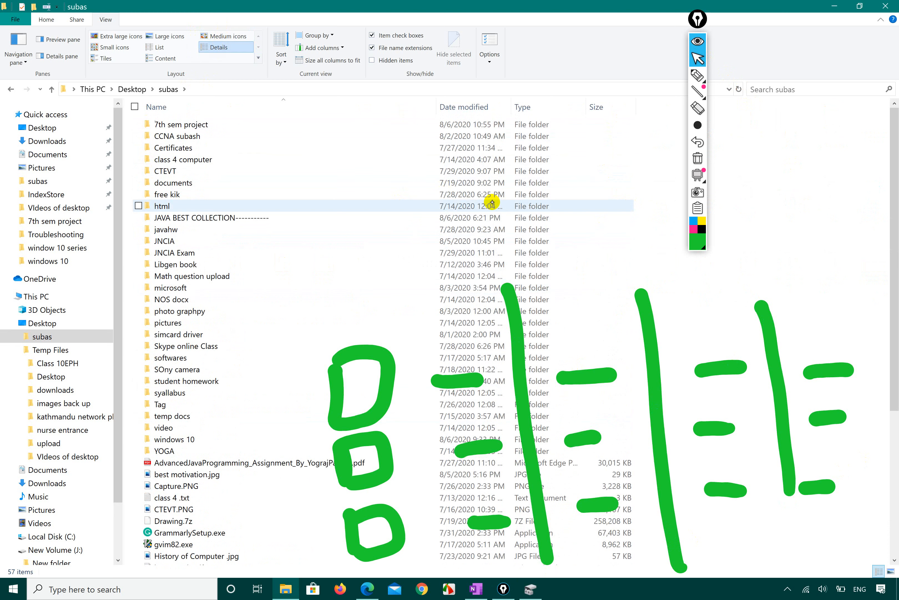
pyautogui.scroll(-6, 624, 158)
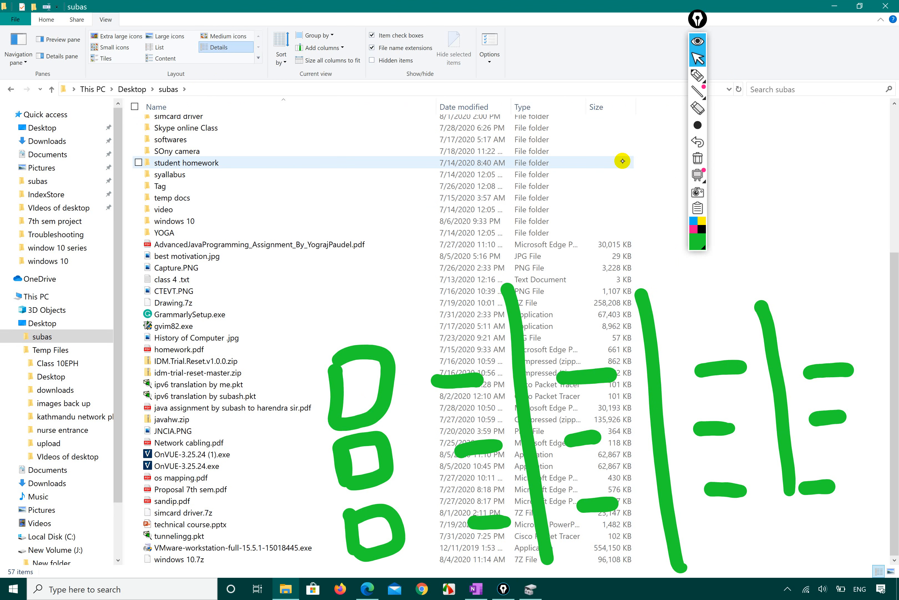
pyautogui.scroll(6, 257, 262)
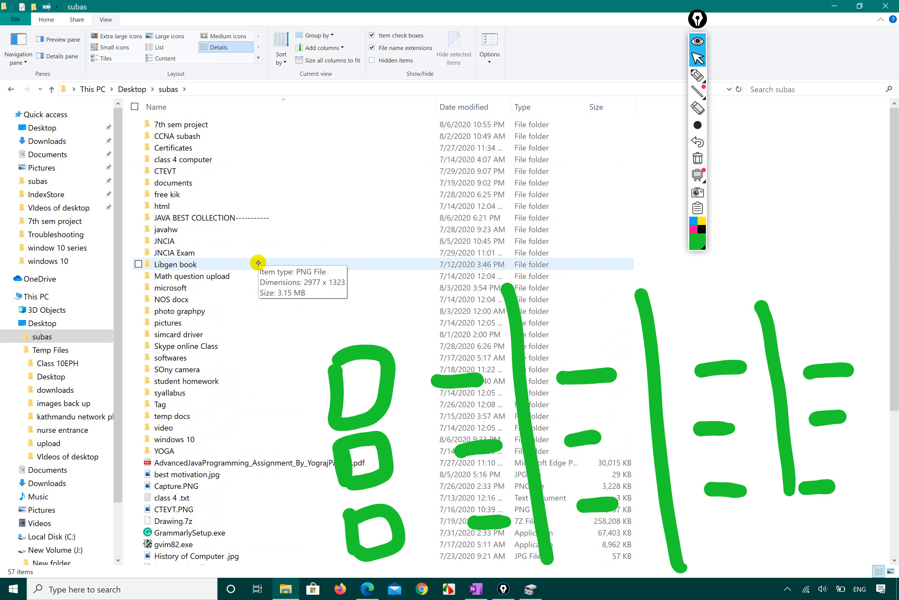
# - Switch the folder to the Extra large icons layout
pyautogui.click(125, 36)
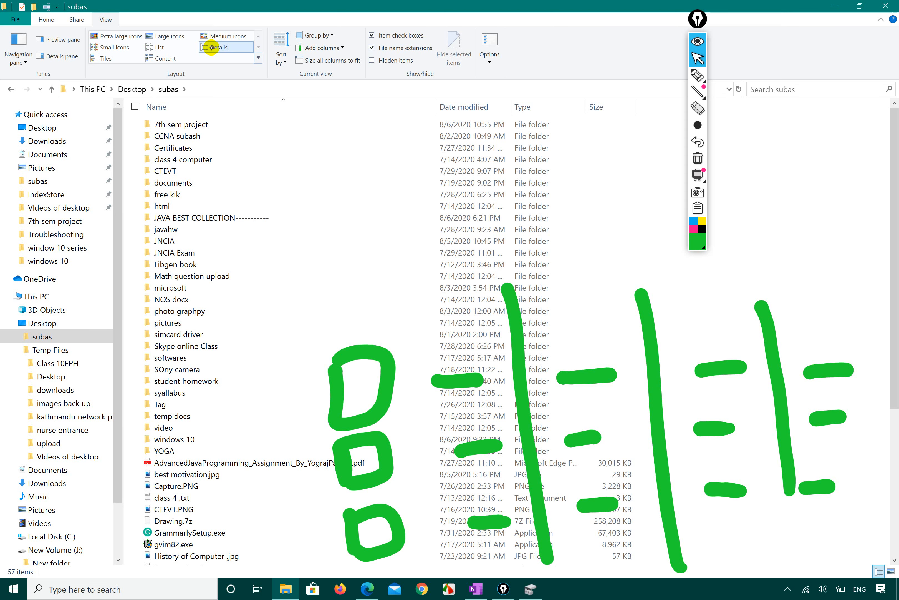
pyautogui.click(129, 35)
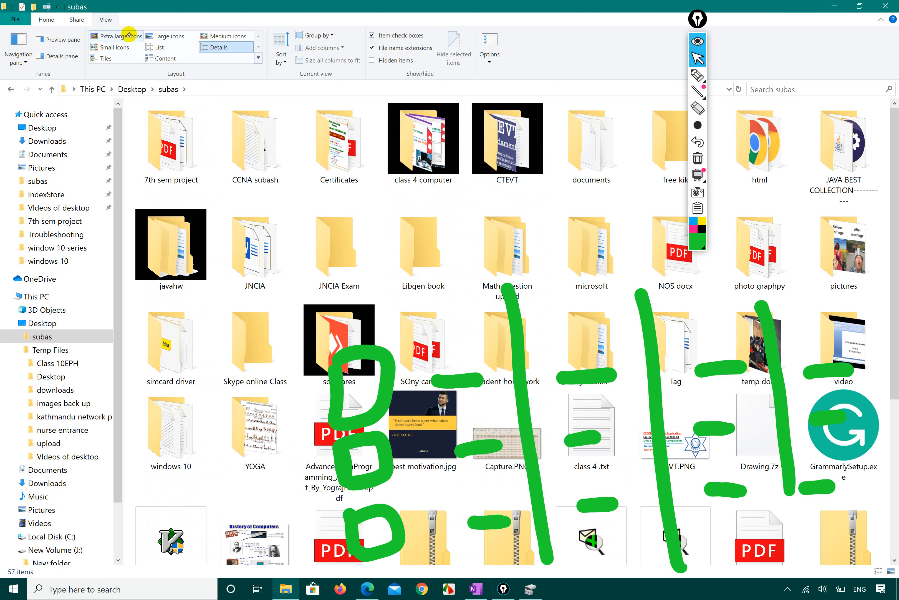
# - Switch the folder back to the Details layout
pyautogui.click(225, 47)
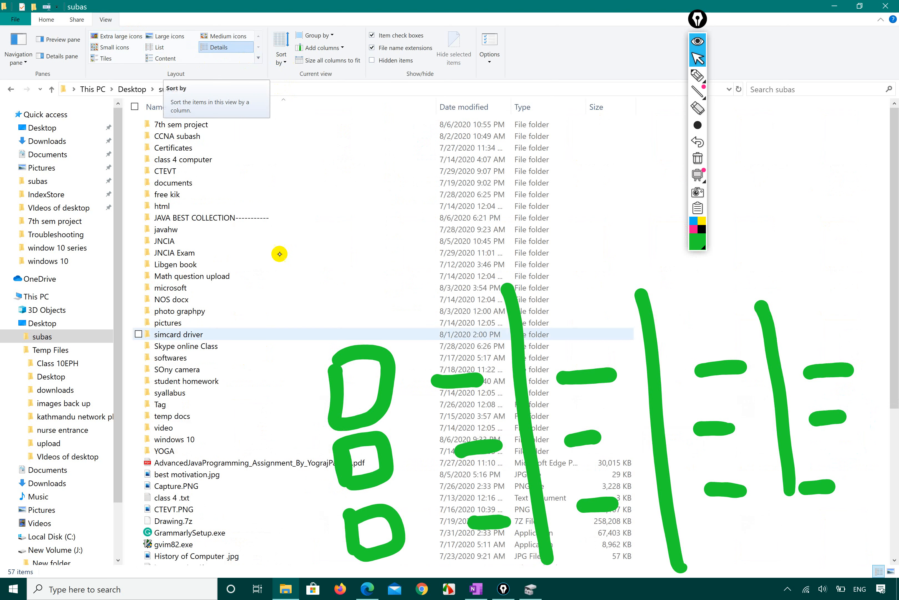
# - Switch to Microsoft Edge, look through the syllabus PDF topics from 3.2.1 onward, and return to the subas folder
pyautogui.click(367, 589)
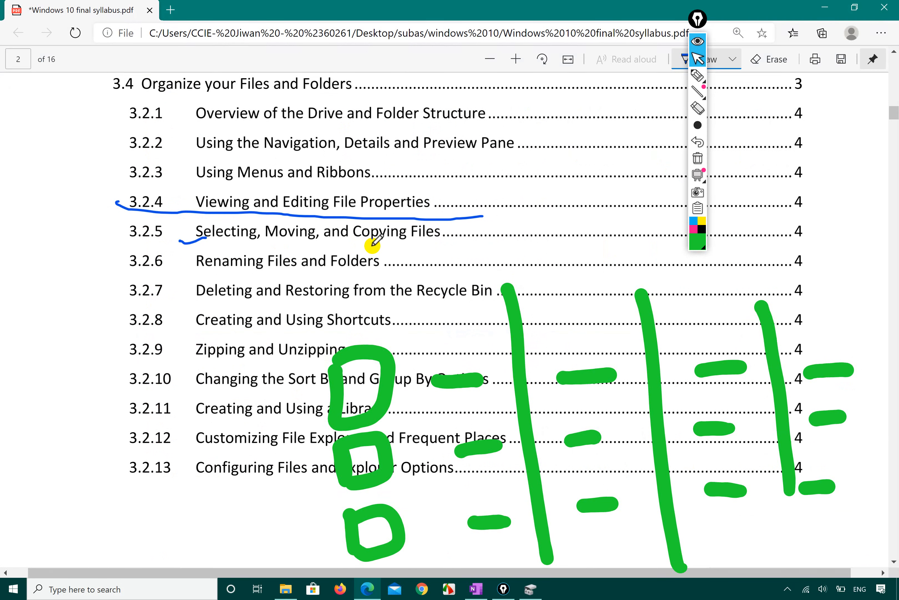
pyautogui.scroll(-10, 374, 241)
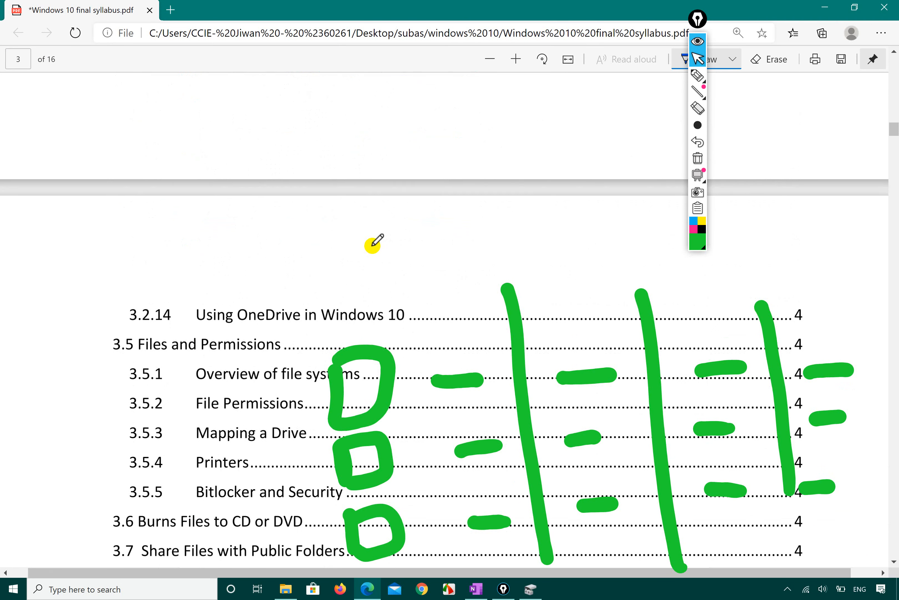
pyautogui.scroll(-8, 372, 243)
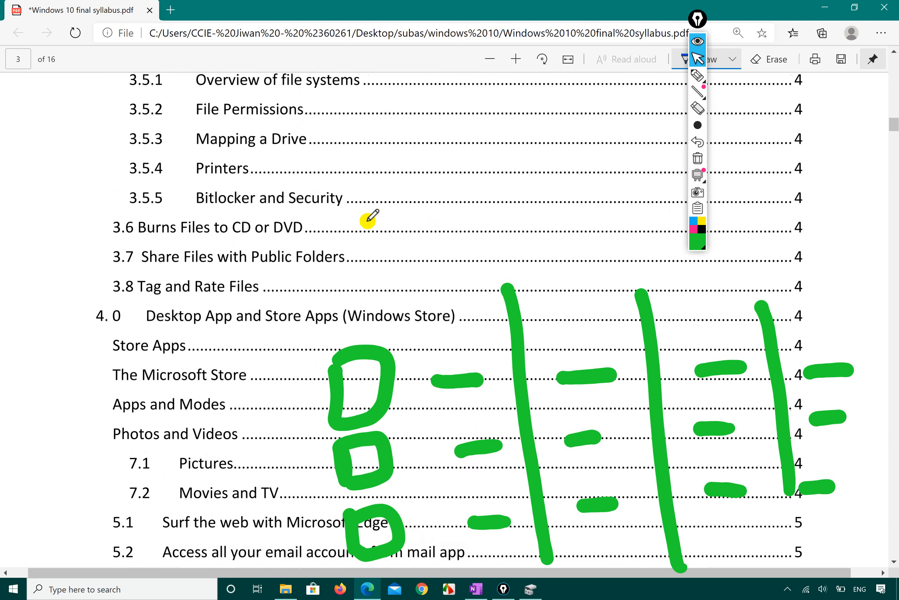
pyautogui.scroll(15, 369, 218)
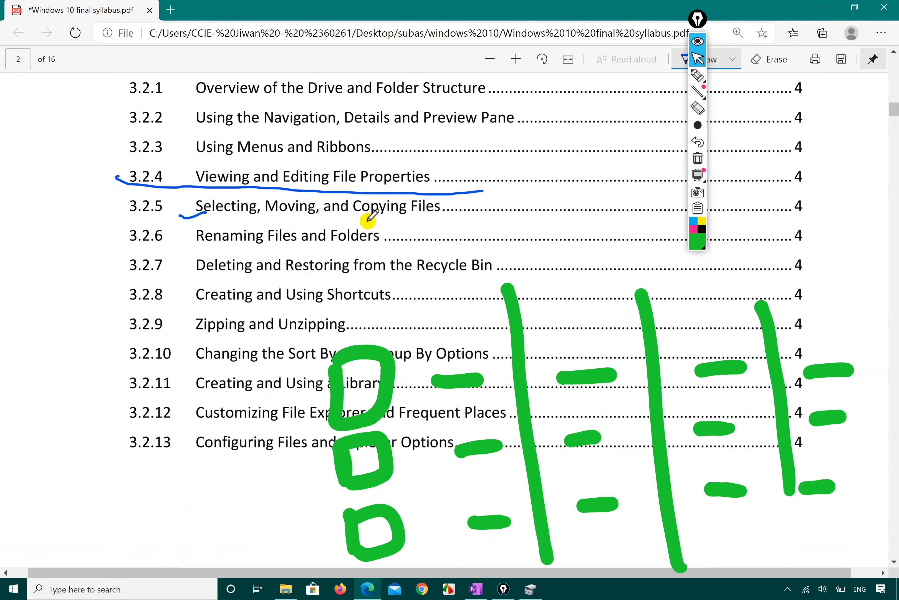
pyautogui.scroll(4, 370, 218)
pyautogui.scroll(-1, 370, 218)
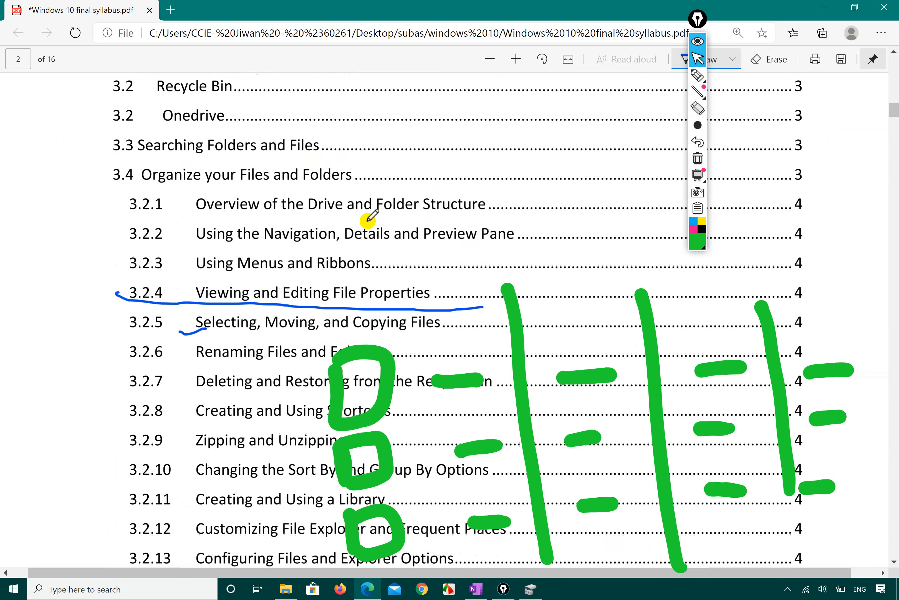
pyautogui.scroll(-2, 368, 220)
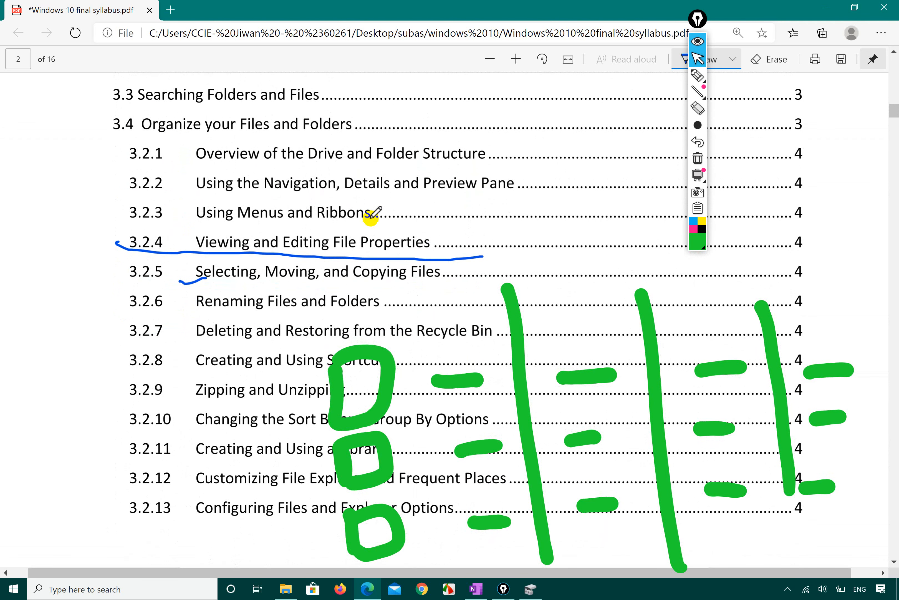
pyautogui.click(825, 9)
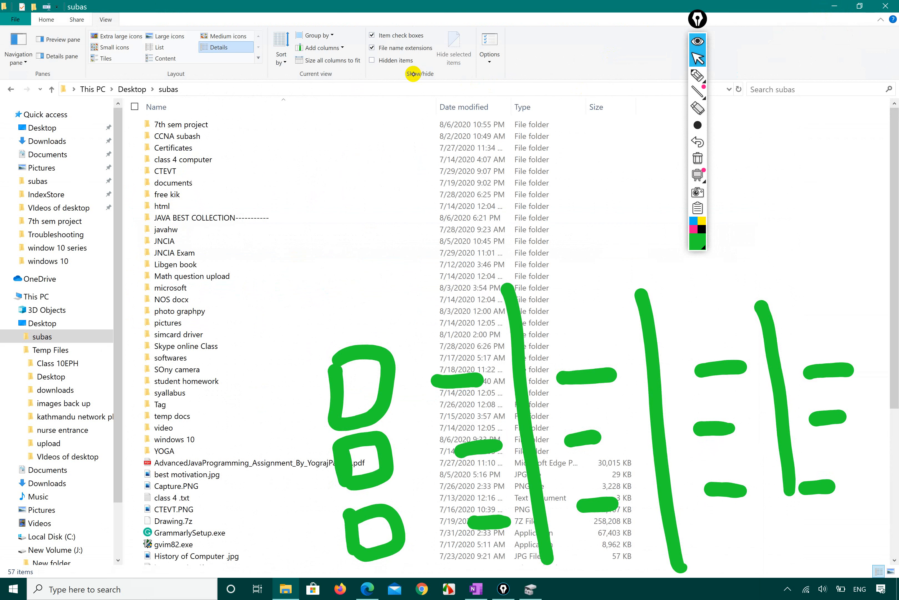
# - Circle the Sort by command in green ink and clear all the drawings from the screen
pyautogui.click(698, 76)
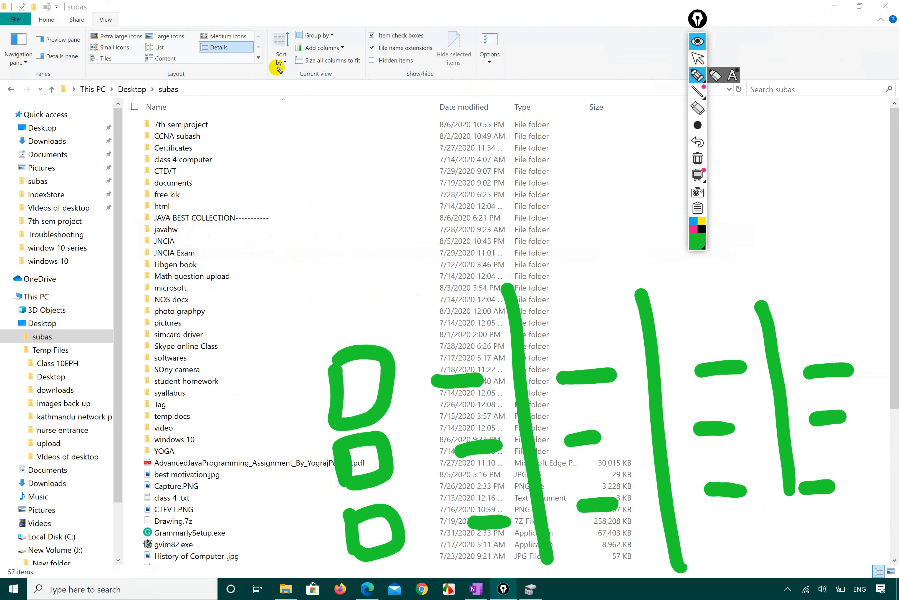
pyautogui.moveTo(276, 68)
pyautogui.mouseDown()
pyautogui.moveTo(285, 17)
pyautogui.moveTo(251, 52)
pyautogui.moveTo(278, 69)
pyautogui.mouseUp()
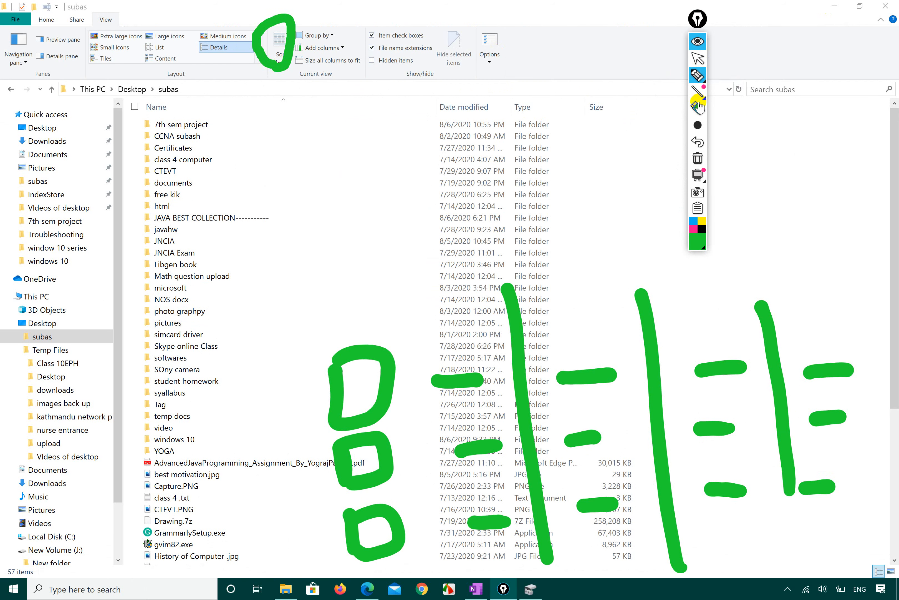
pyautogui.moveTo(701, 97)
pyautogui.click(700, 158)
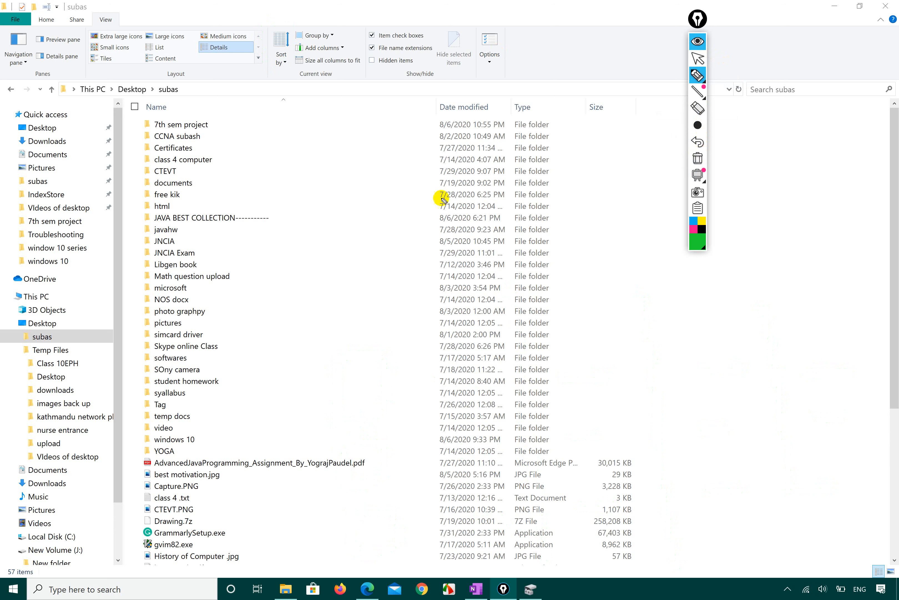
# - Reduce the thickness of the annotation pen and return to cursor mode
pyautogui.scroll(-3, 269, 209)
pyautogui.moveTo(286, 58); pyautogui.dragTo(284, 59)
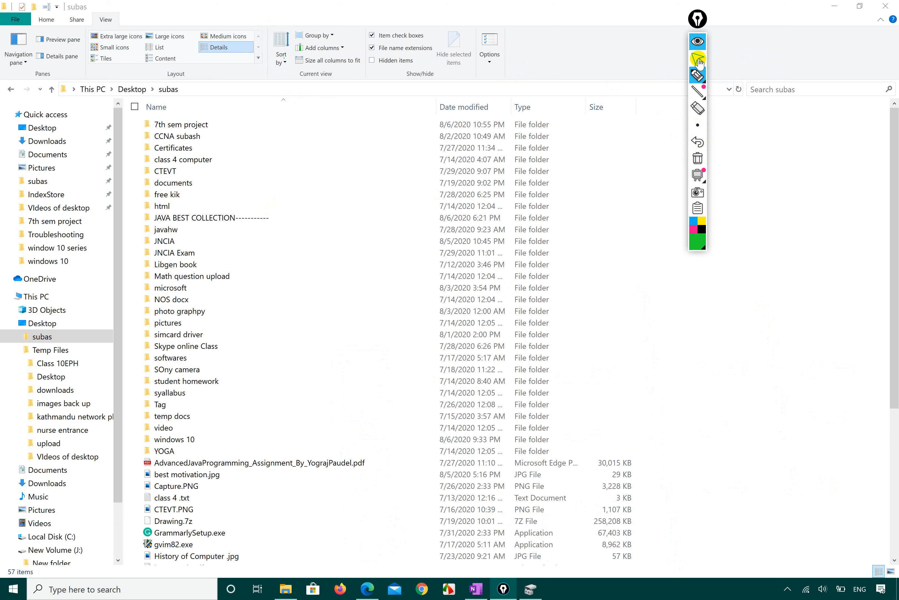
pyautogui.click(699, 59)
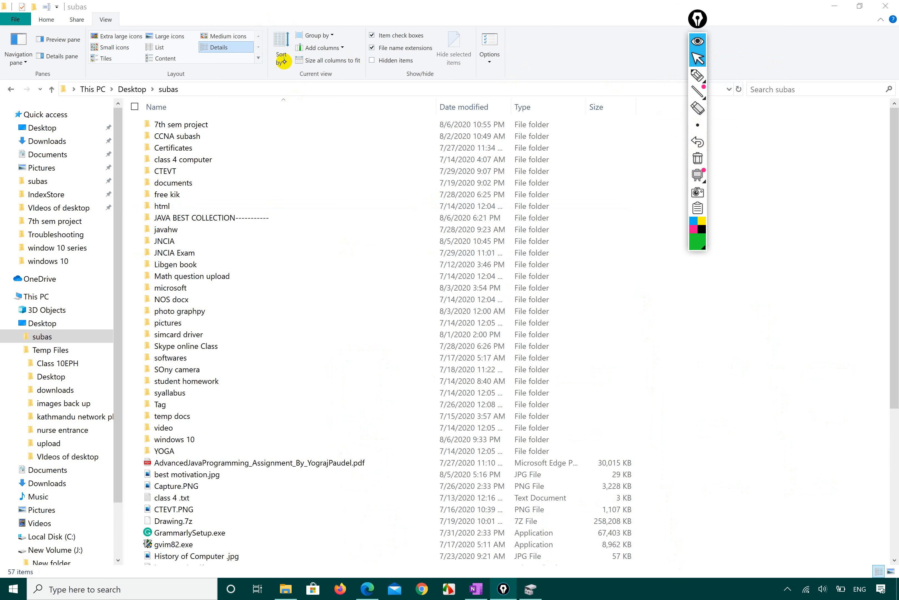
# - Examine the available sorting criteria and the Ascending and Descending options, leaving the current sorting as it is
pyautogui.click(282, 57)
pyautogui.click(282, 57)
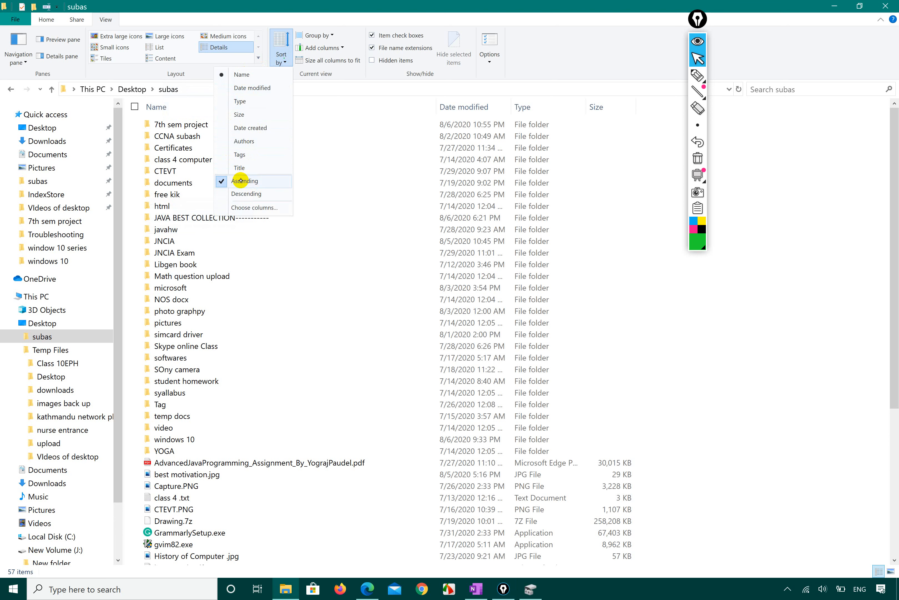
pyautogui.click(182, 125)
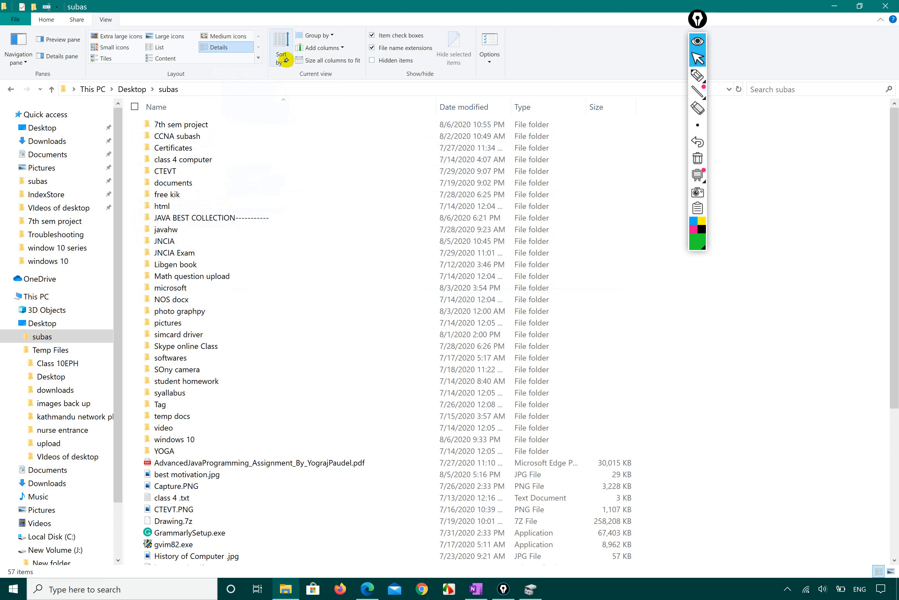
# - Sort the subas folder in descending order and look through the reordered files and folders
pyautogui.click(286, 60)
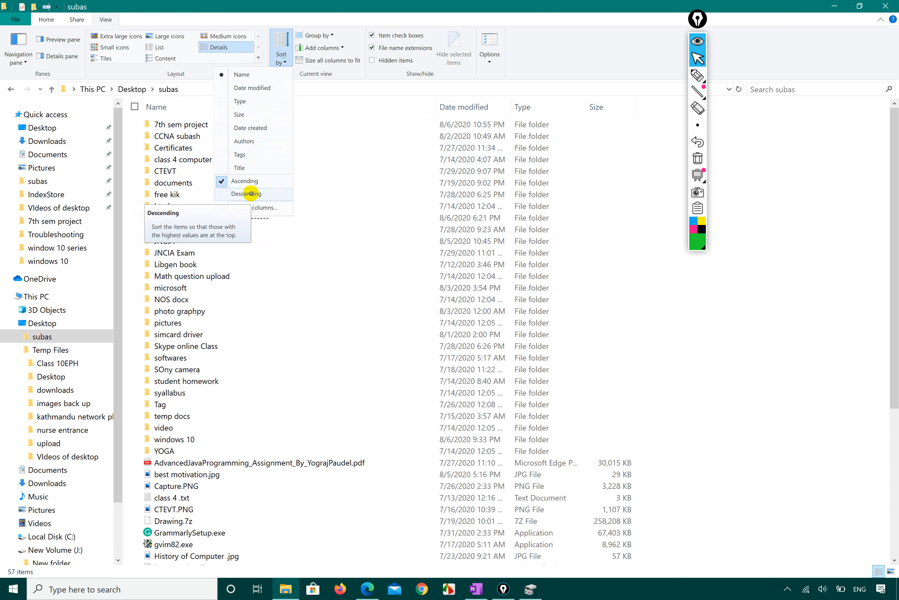
pyautogui.click(251, 193)
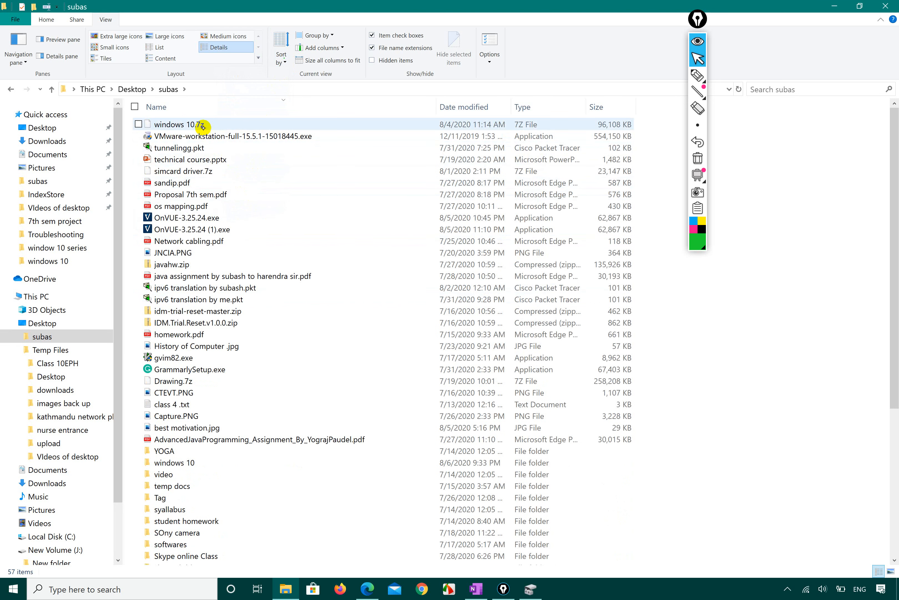
pyautogui.scroll(-6, 187, 451)
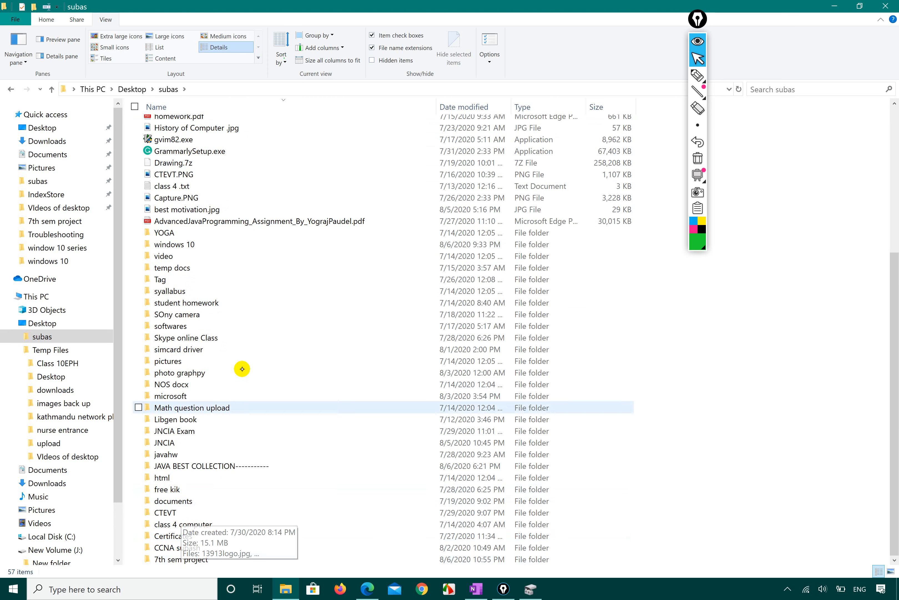
pyautogui.scroll(6, 242, 445)
pyautogui.scroll(1, 257, 133)
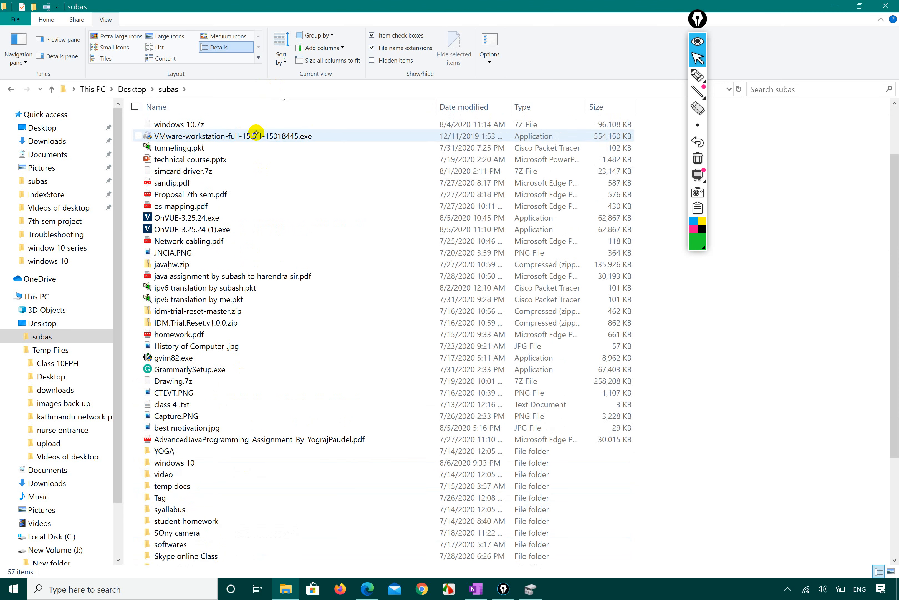
pyautogui.scroll(-6, 256, 133)
# - Open the sorting options for the folder
pyautogui.click(285, 61)
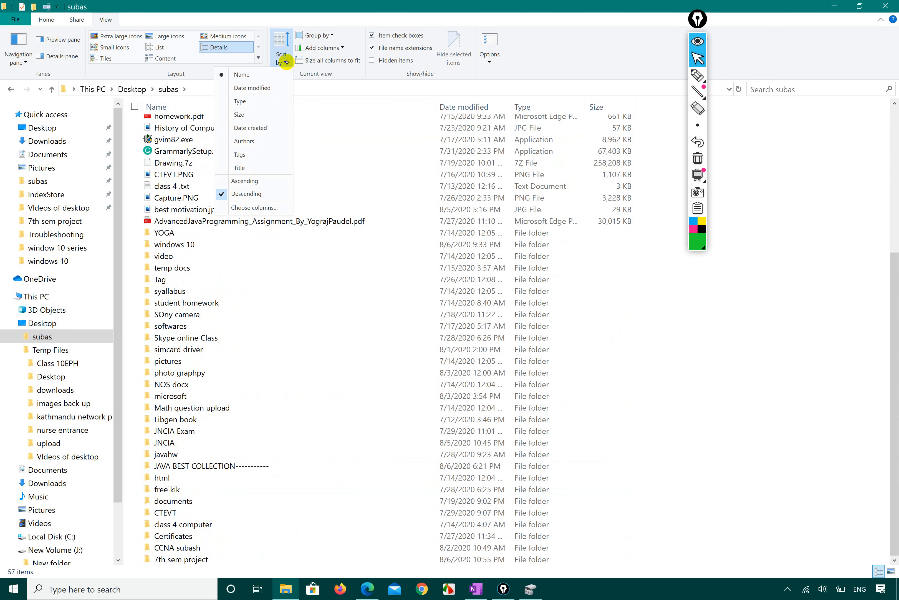